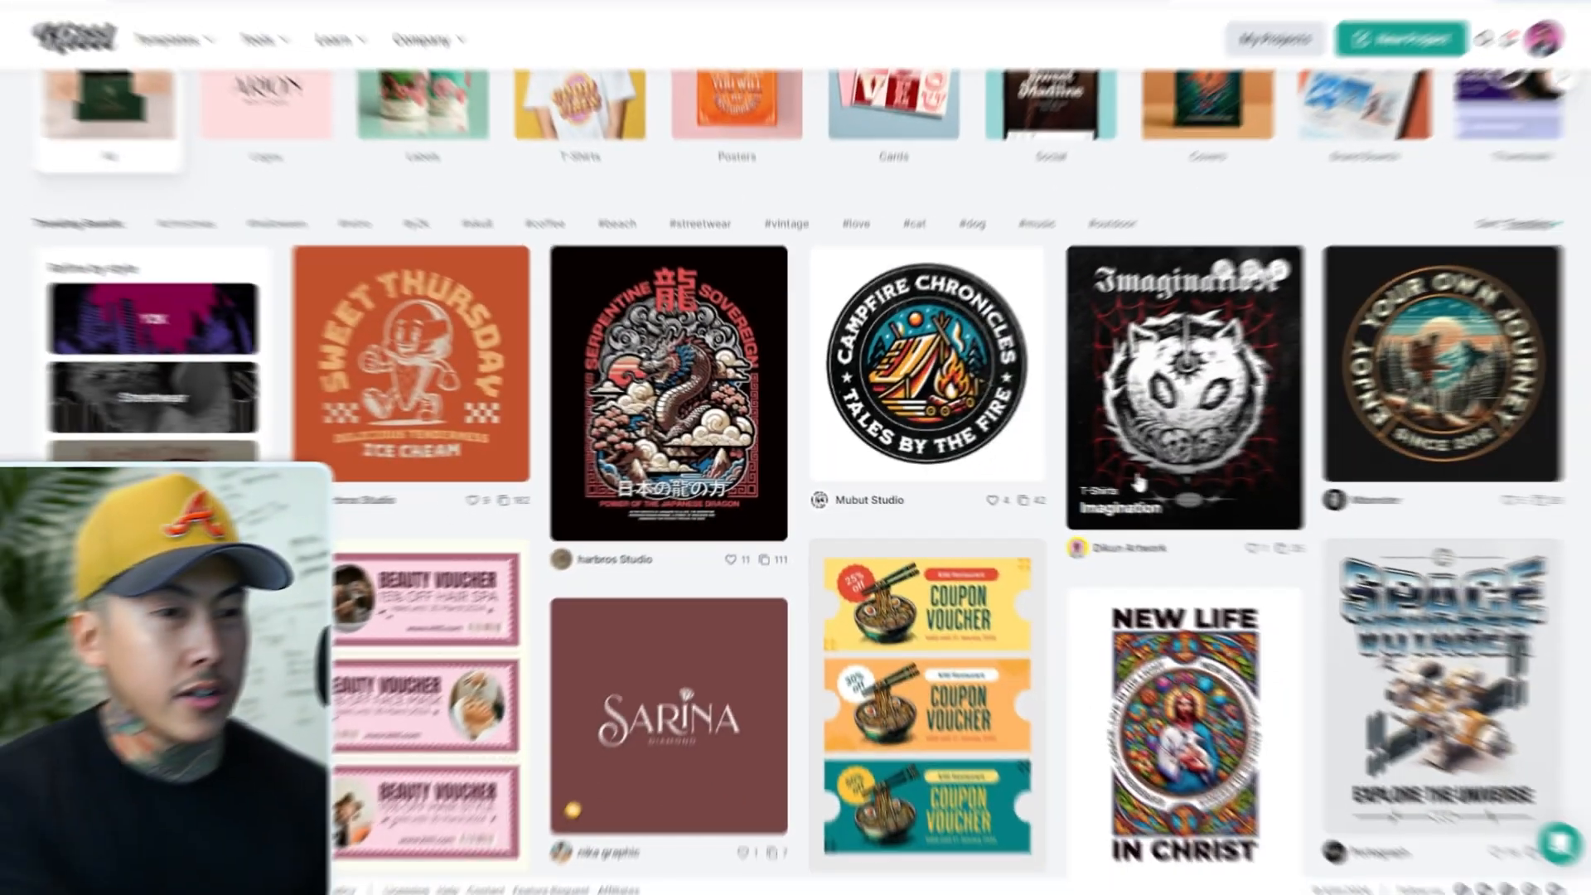
Browse the trending design templates and open the Dragon T-shirt template in a new tab.
scroll(790, 484, "down", 10)
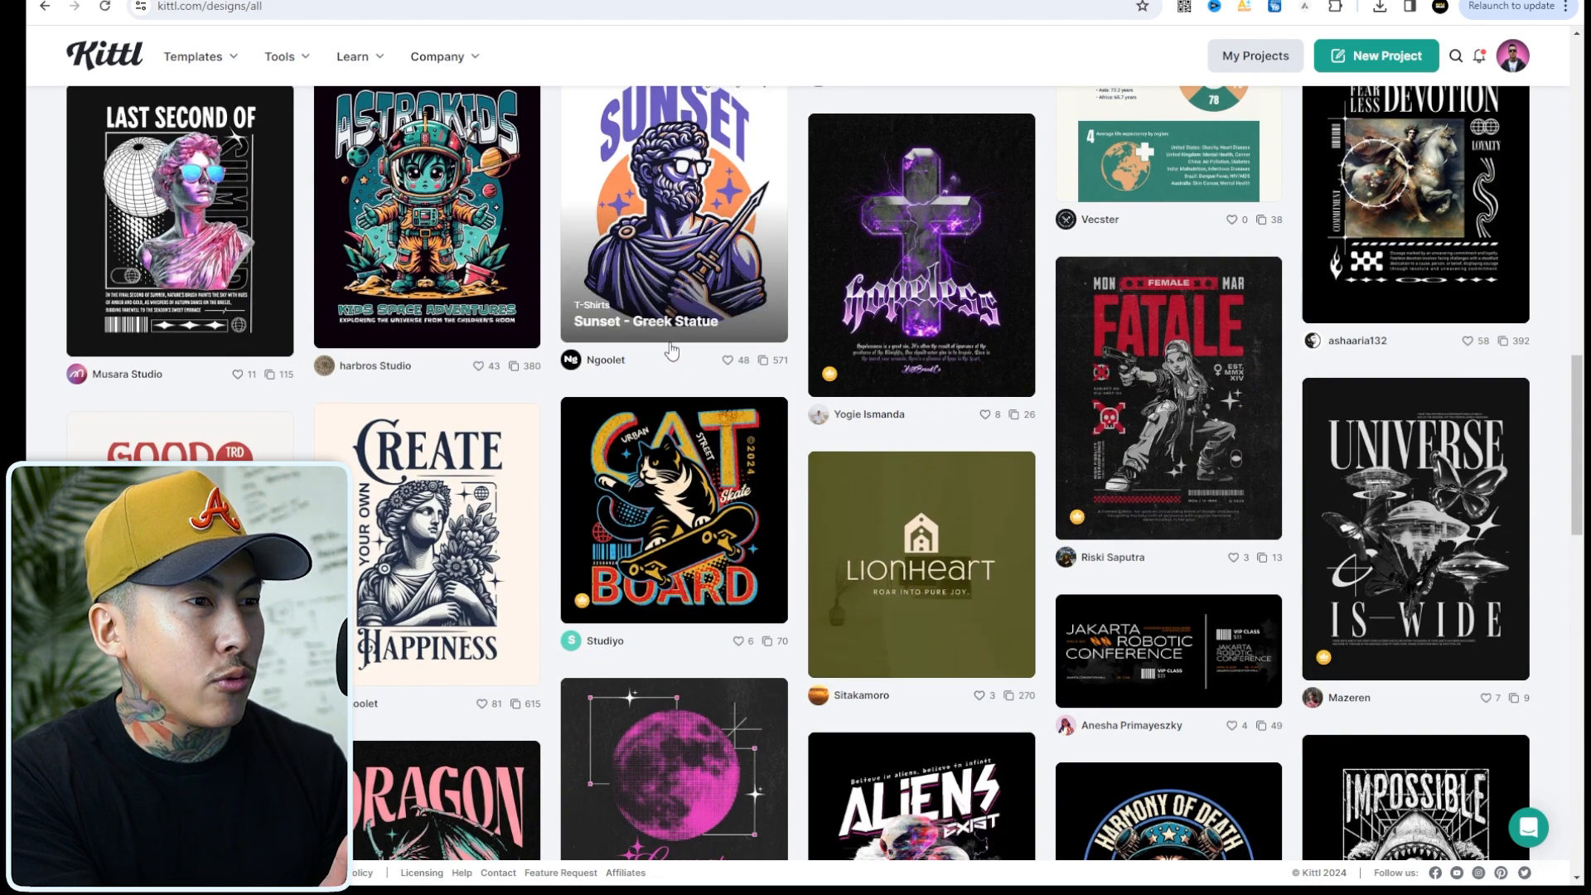
scroll(700, 551, "down", 3)
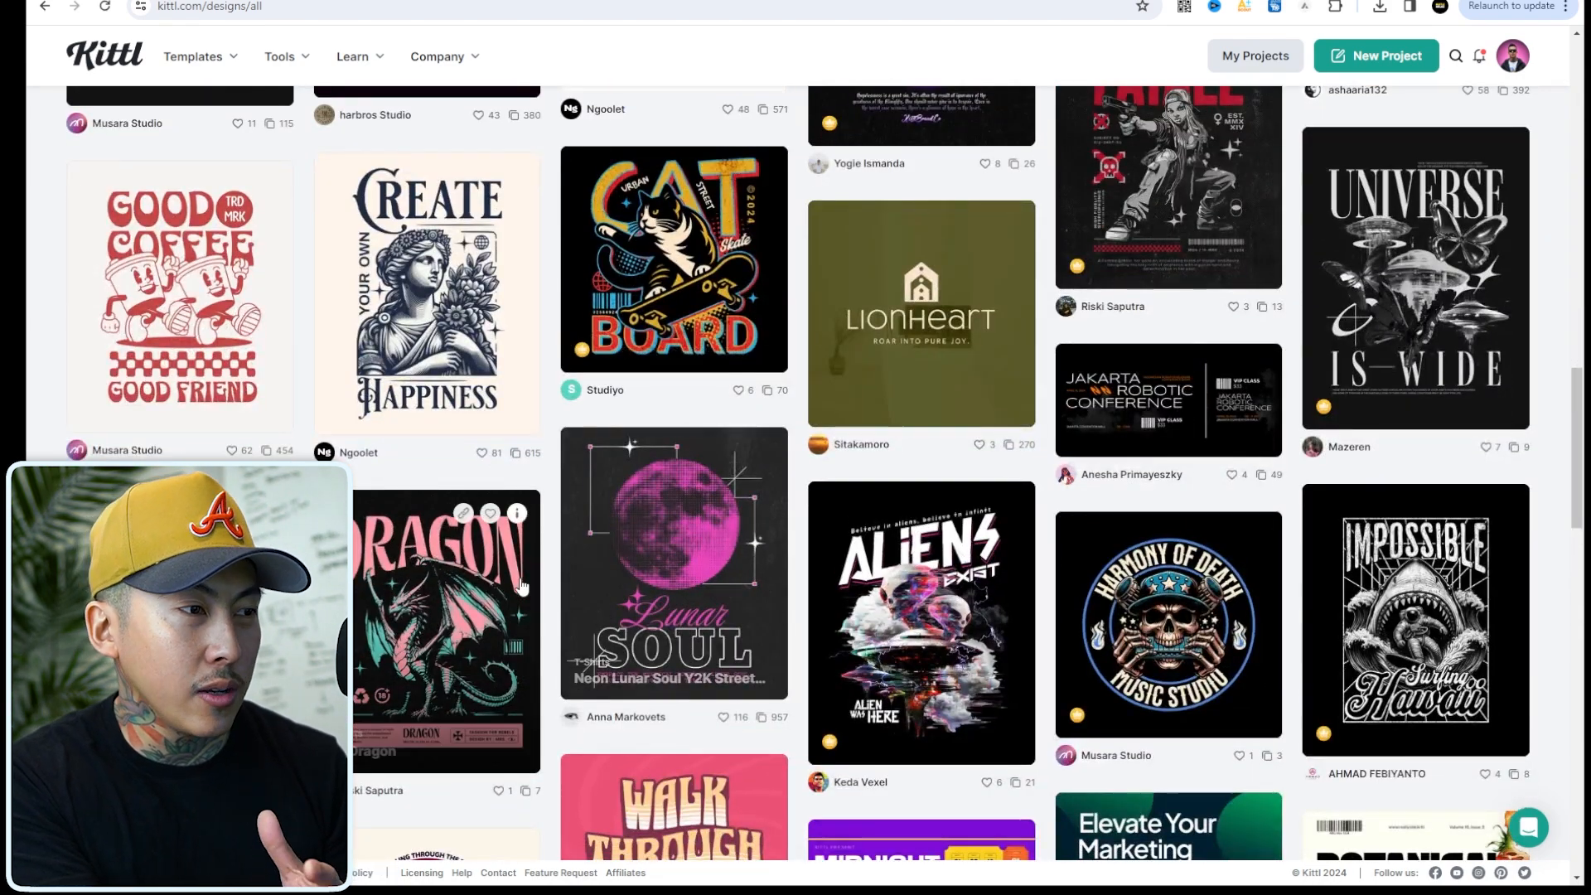
scroll(389, 655, "down", 2)
scroll(365, 487, "down", 3)
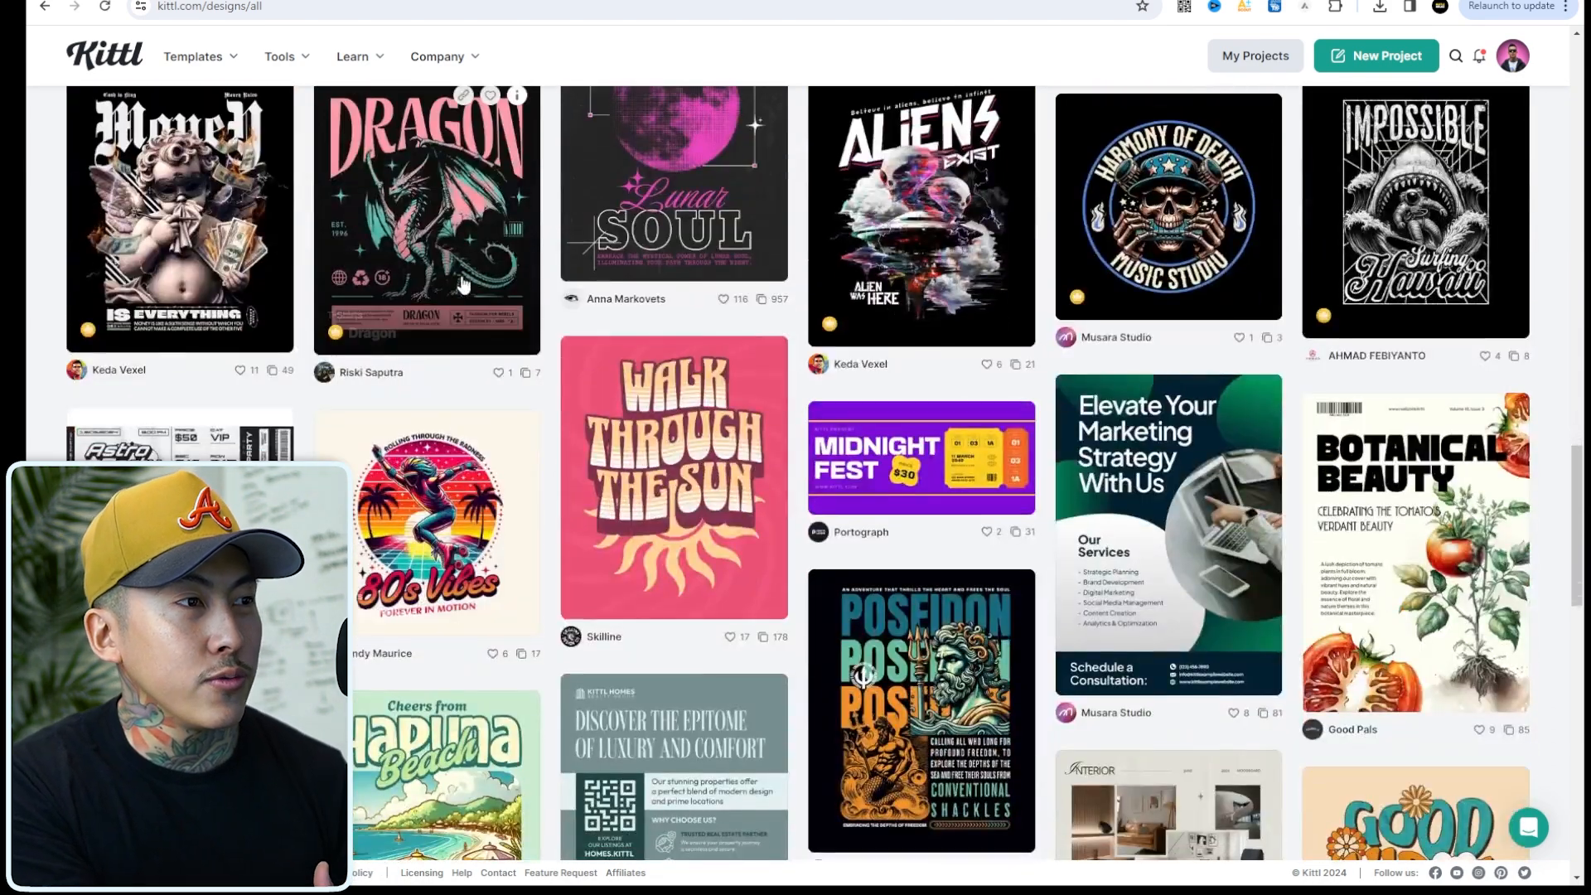
right_click(497, 162)
left_click(546, 175)
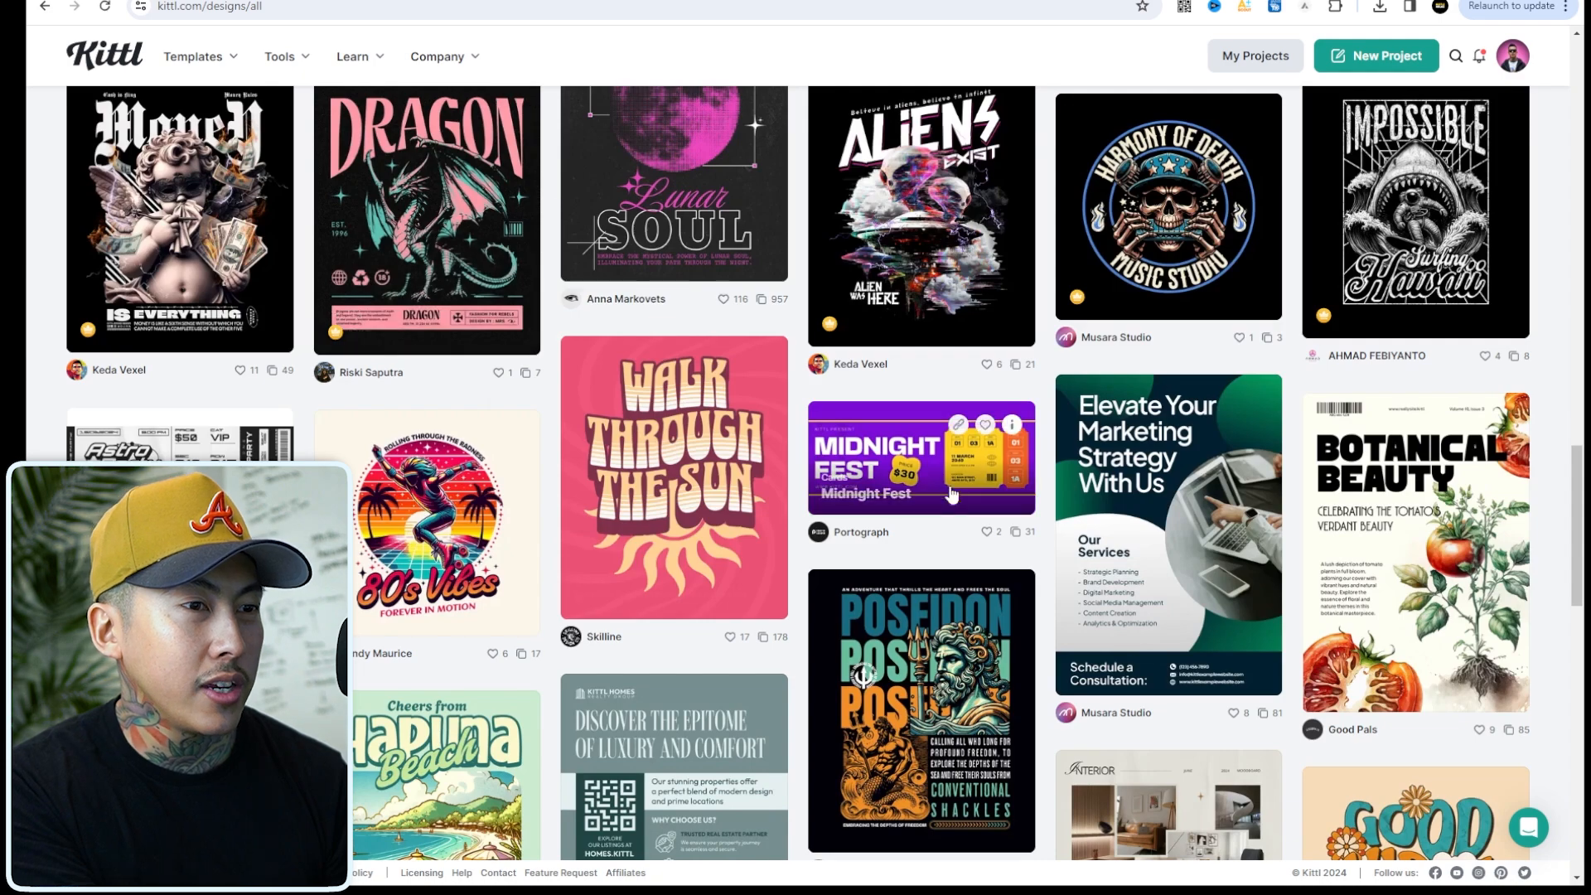
Browse further through the templates and open the Futuristic Statue Y2k T-shirt design in a new tab.
scroll(952, 489, "down", 10)
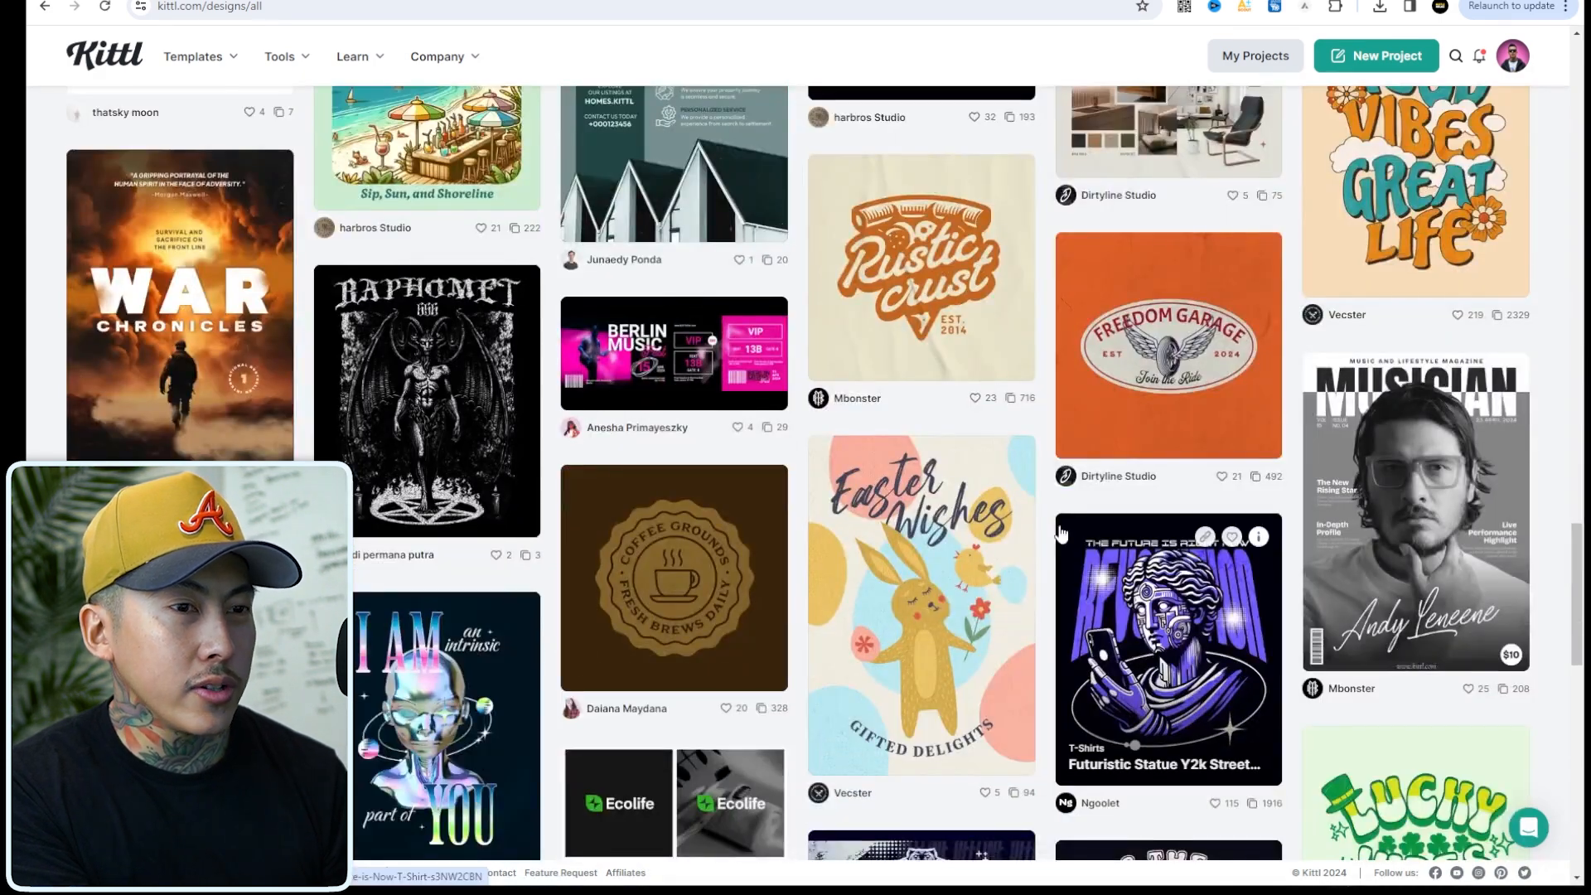
scroll(1159, 497, "down", 3)
right_click(1168, 373)
left_click(1197, 388)
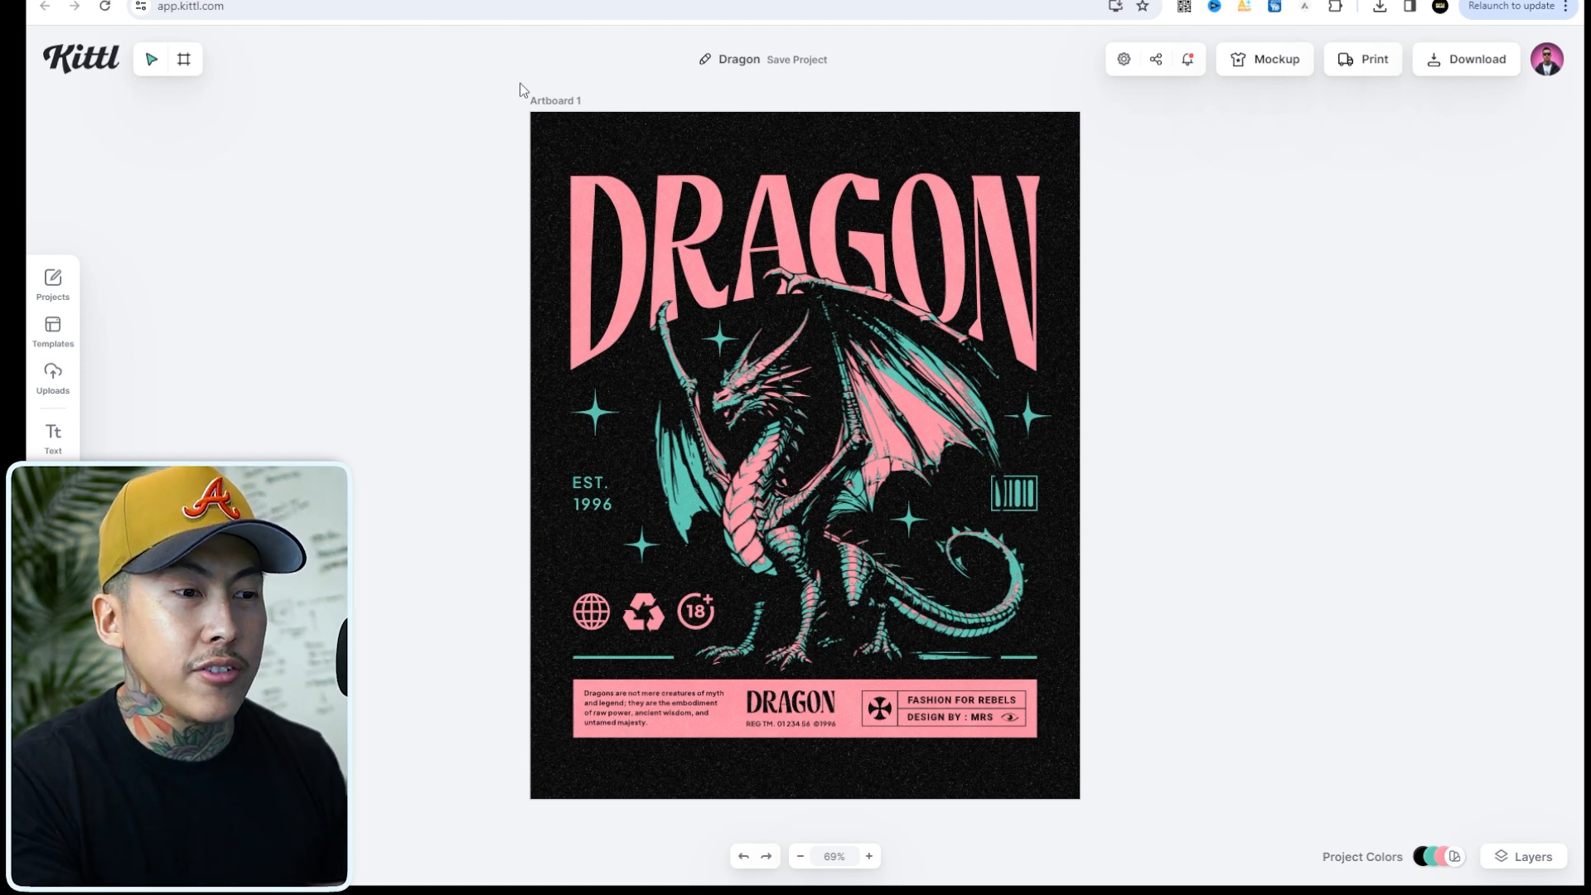
Set the Dragon project's measurement unit to inches and turn on the grid.
left_click(1124, 60)
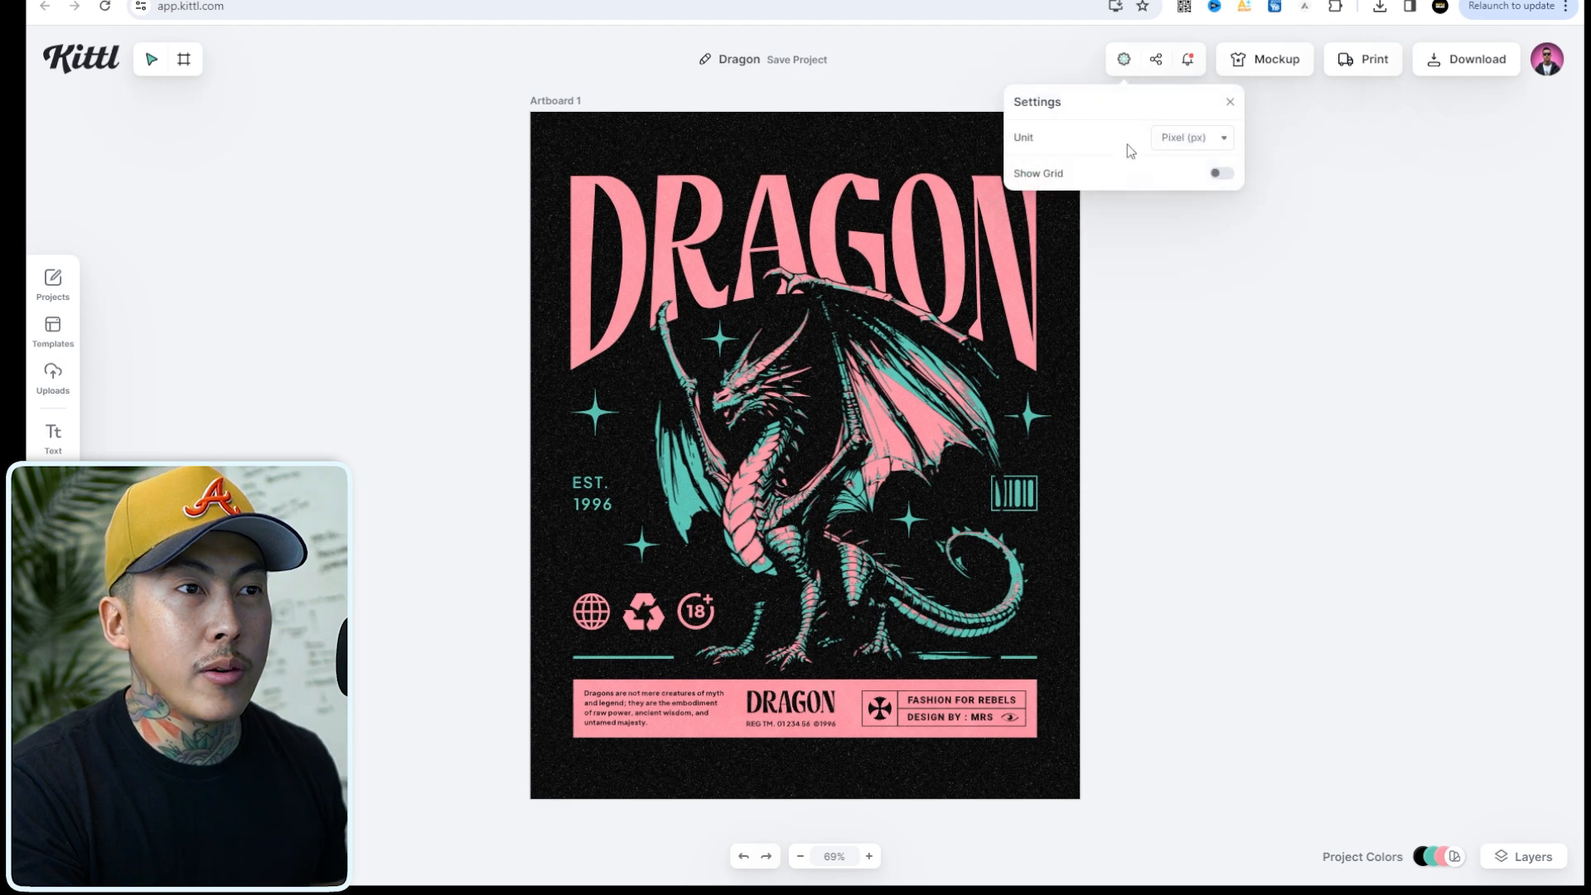
left_click(1223, 141)
left_click(1189, 176)
left_click(1221, 174)
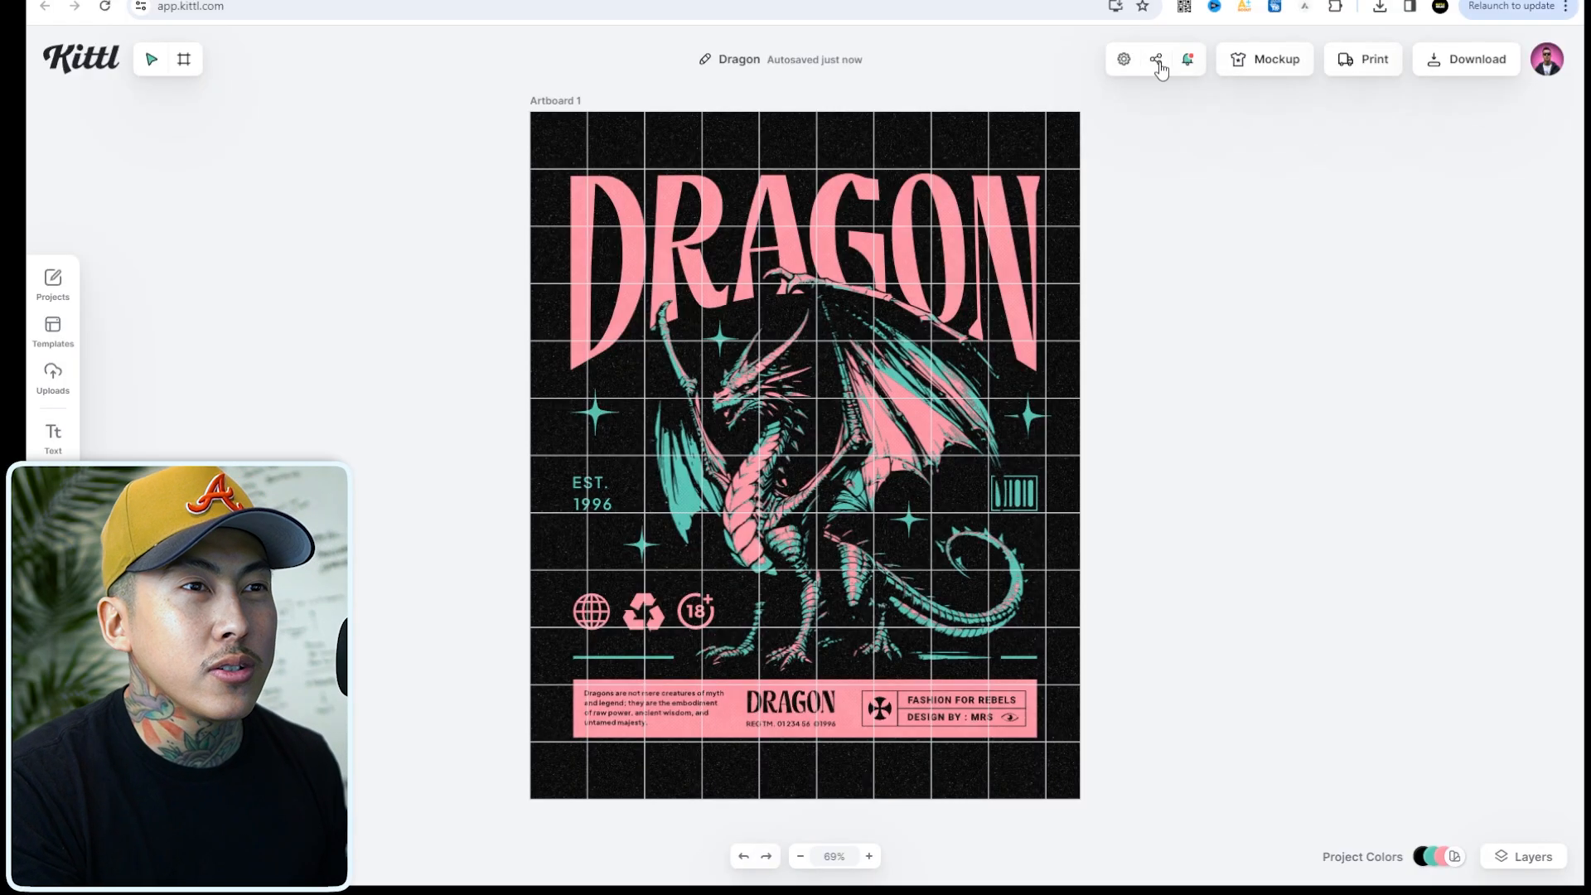
left_click(1123, 60)
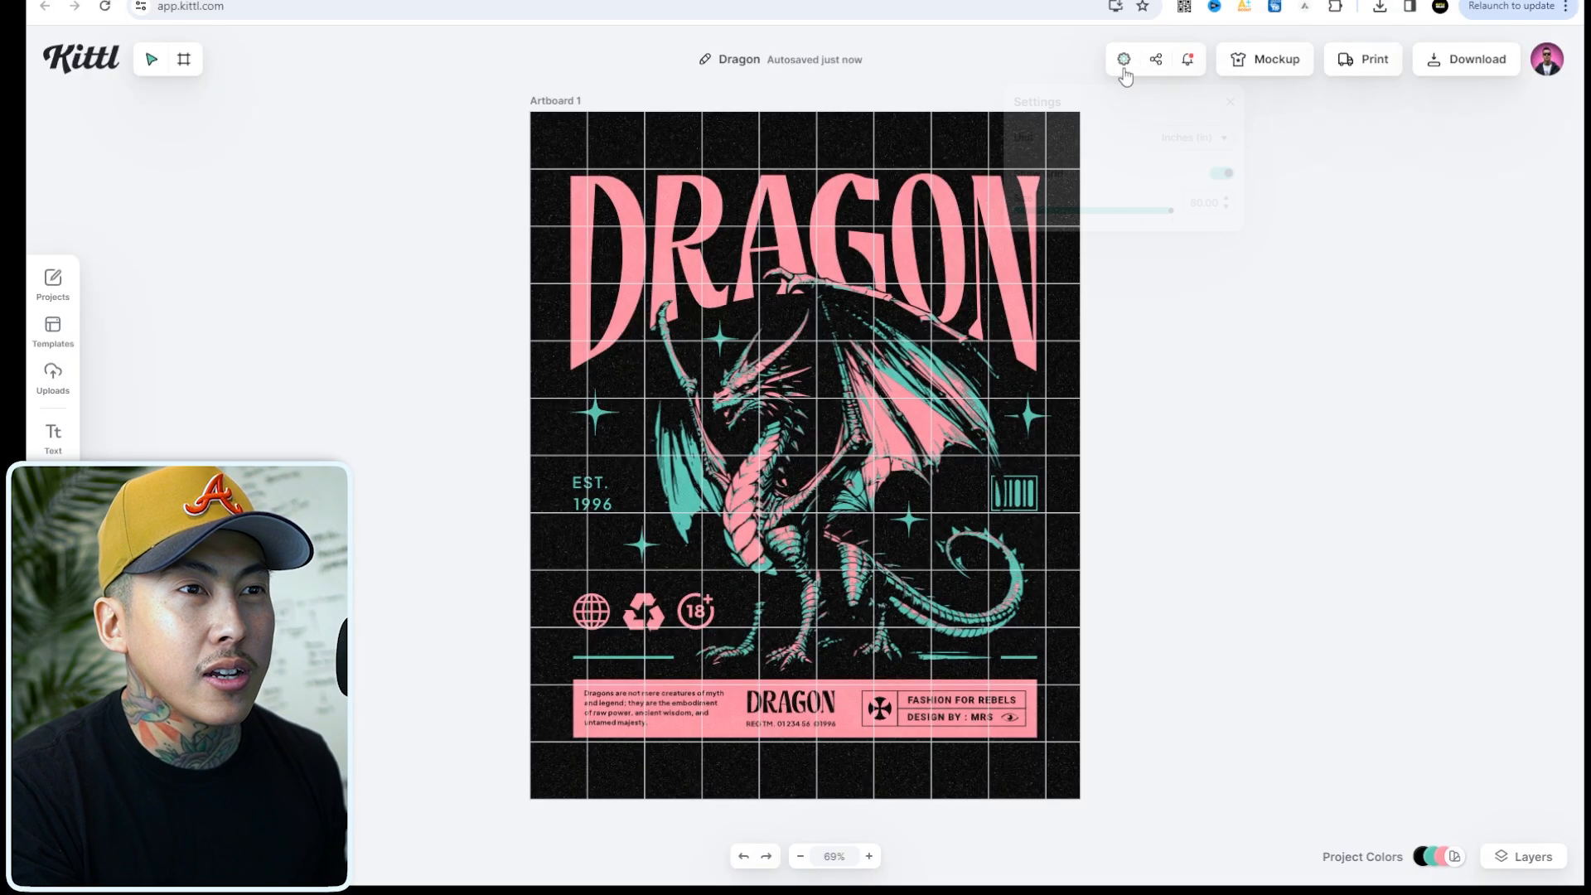
left_click(1305, 153)
Resize Artboard 1 to 12.5 in wide by 16 in high and shift its artwork slightly to the left.
left_click(554, 102)
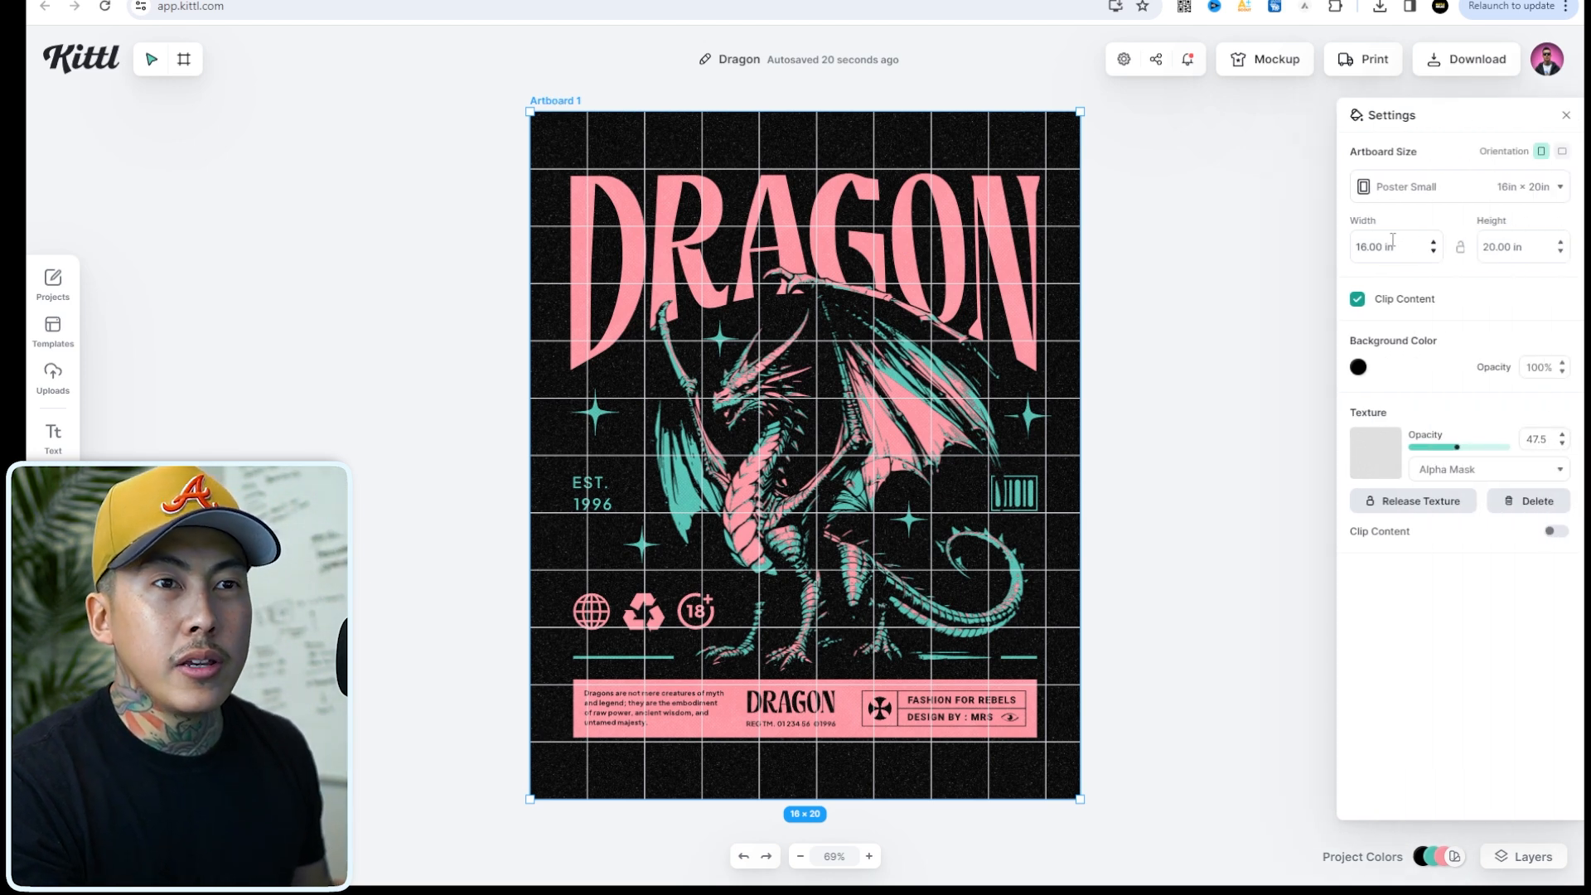
left_click(1434, 192)
left_click(1422, 193)
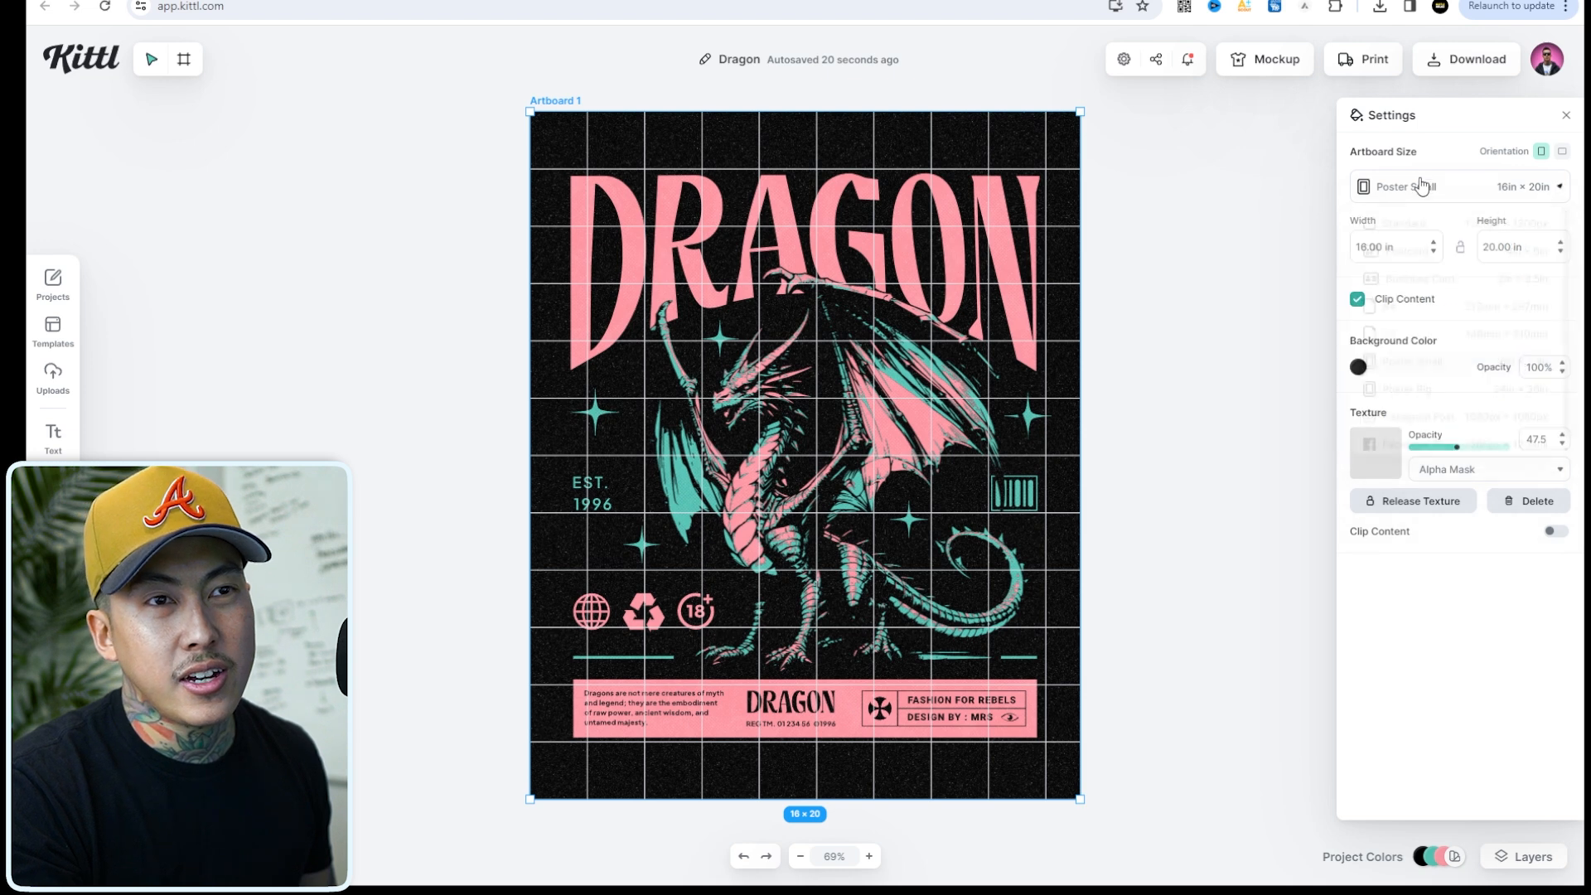
left_click(1398, 248)
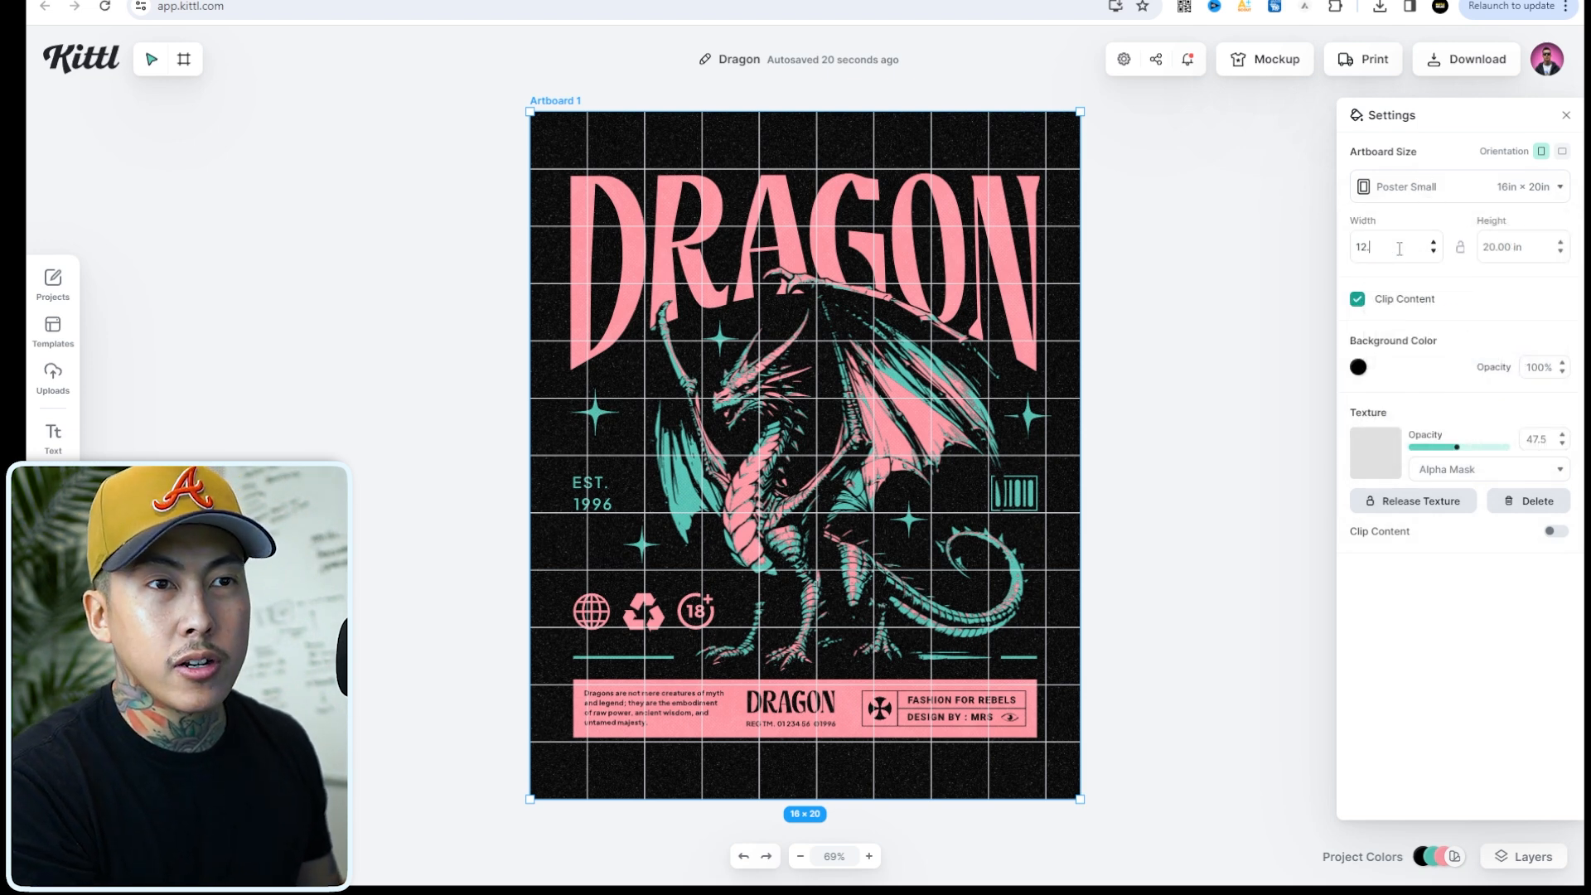
key("Return")
left_click(1533, 243)
type("16")
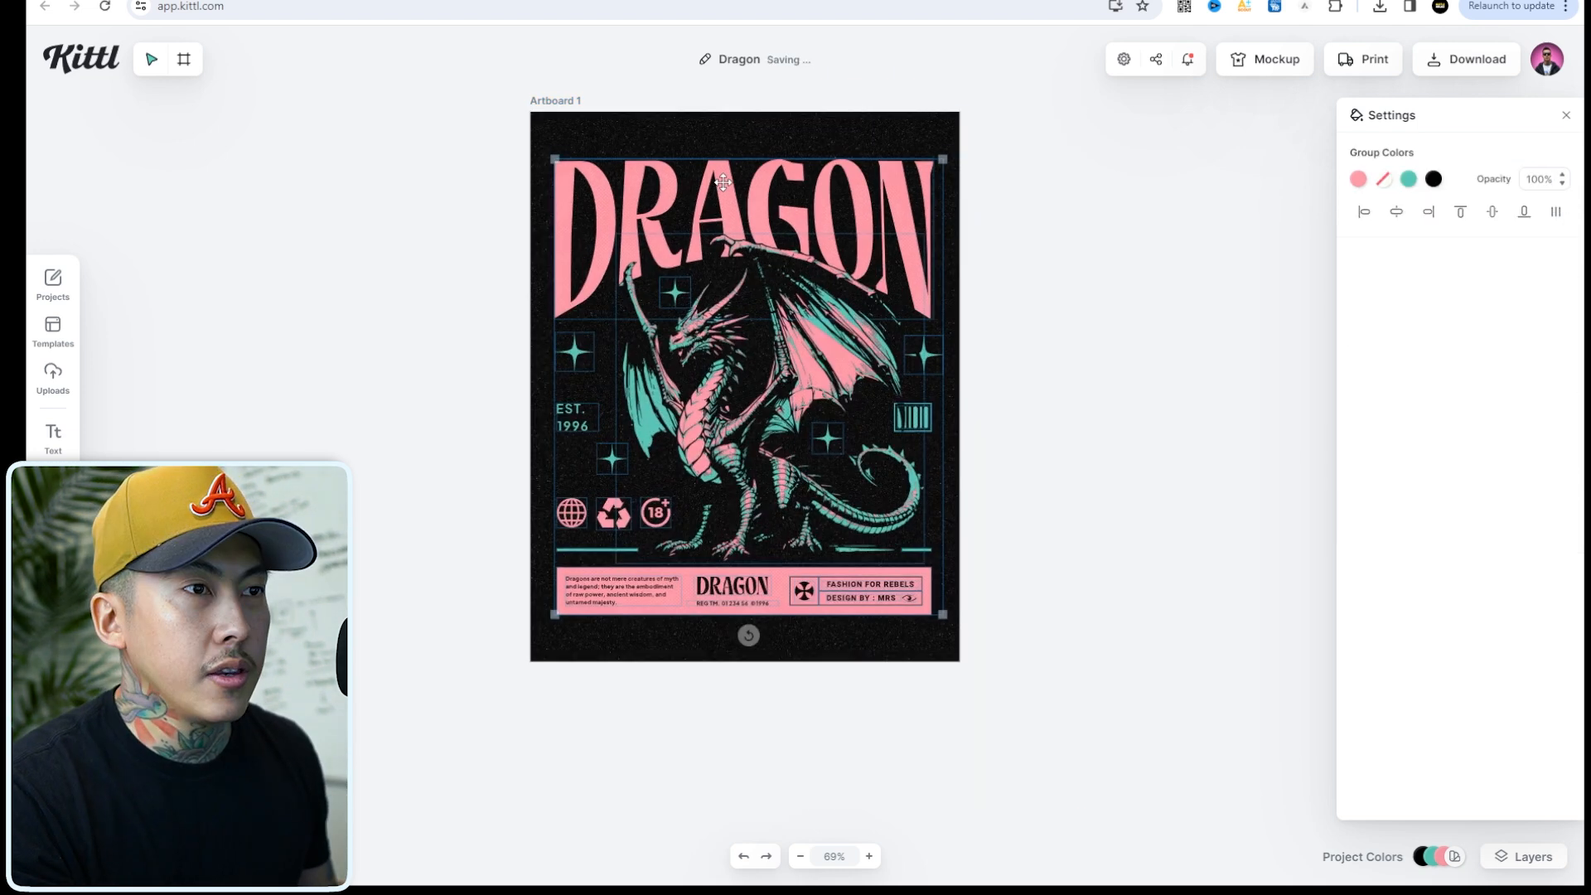
left_click_drag(725, 182, 720, 183)
left_click(1108, 243)
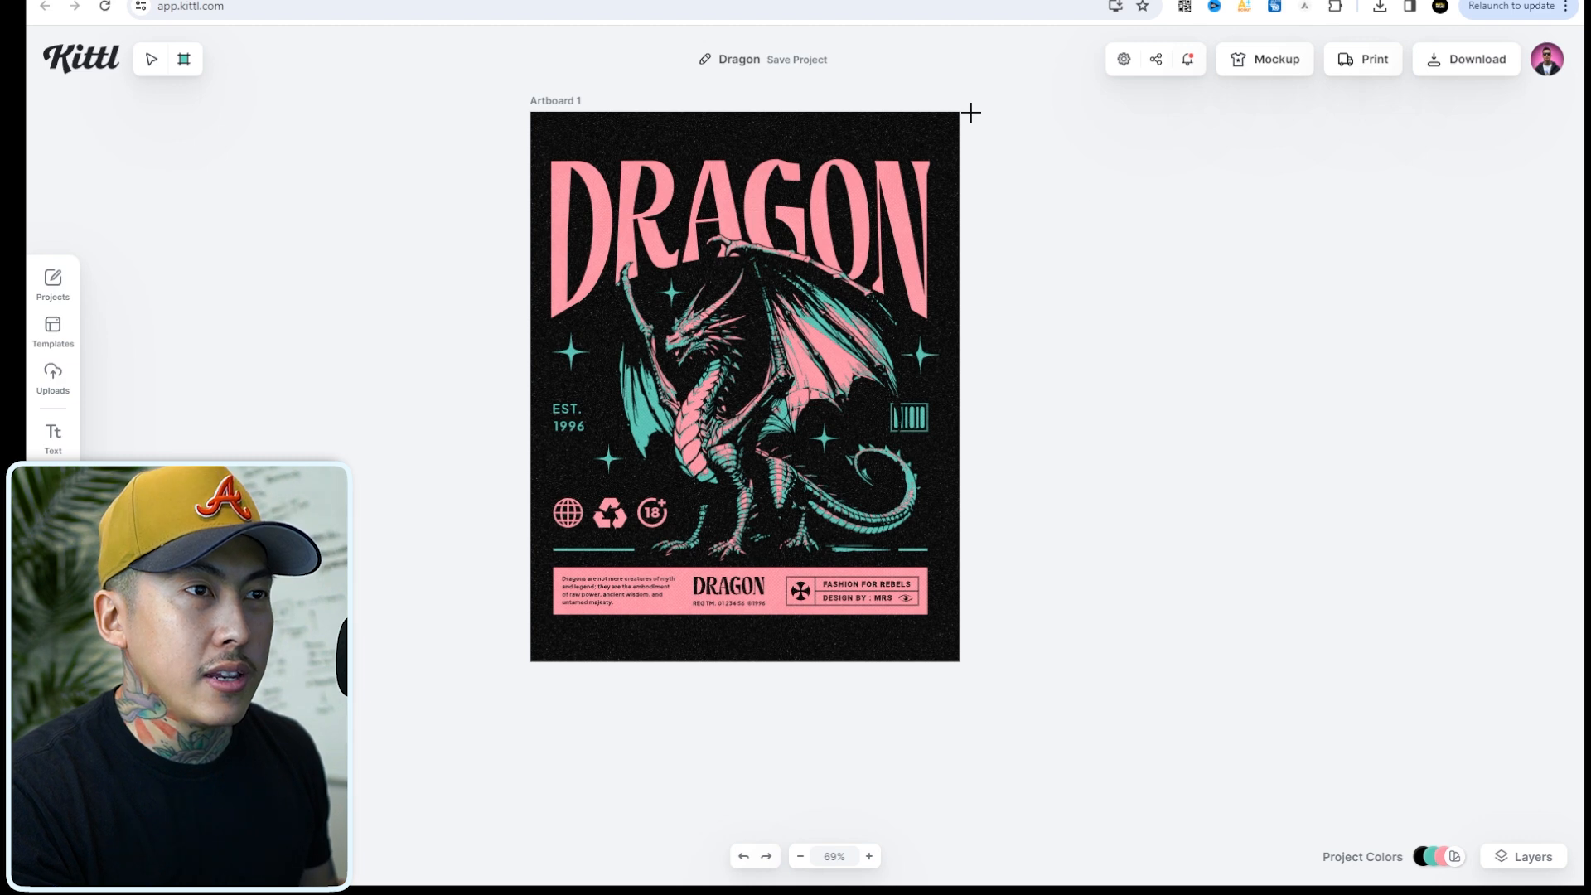
Draw a second artboard to the right of Artboard 1 and size it to 4.5 in wide by 12 in high.
left_click_drag(971, 112, 1129, 570)
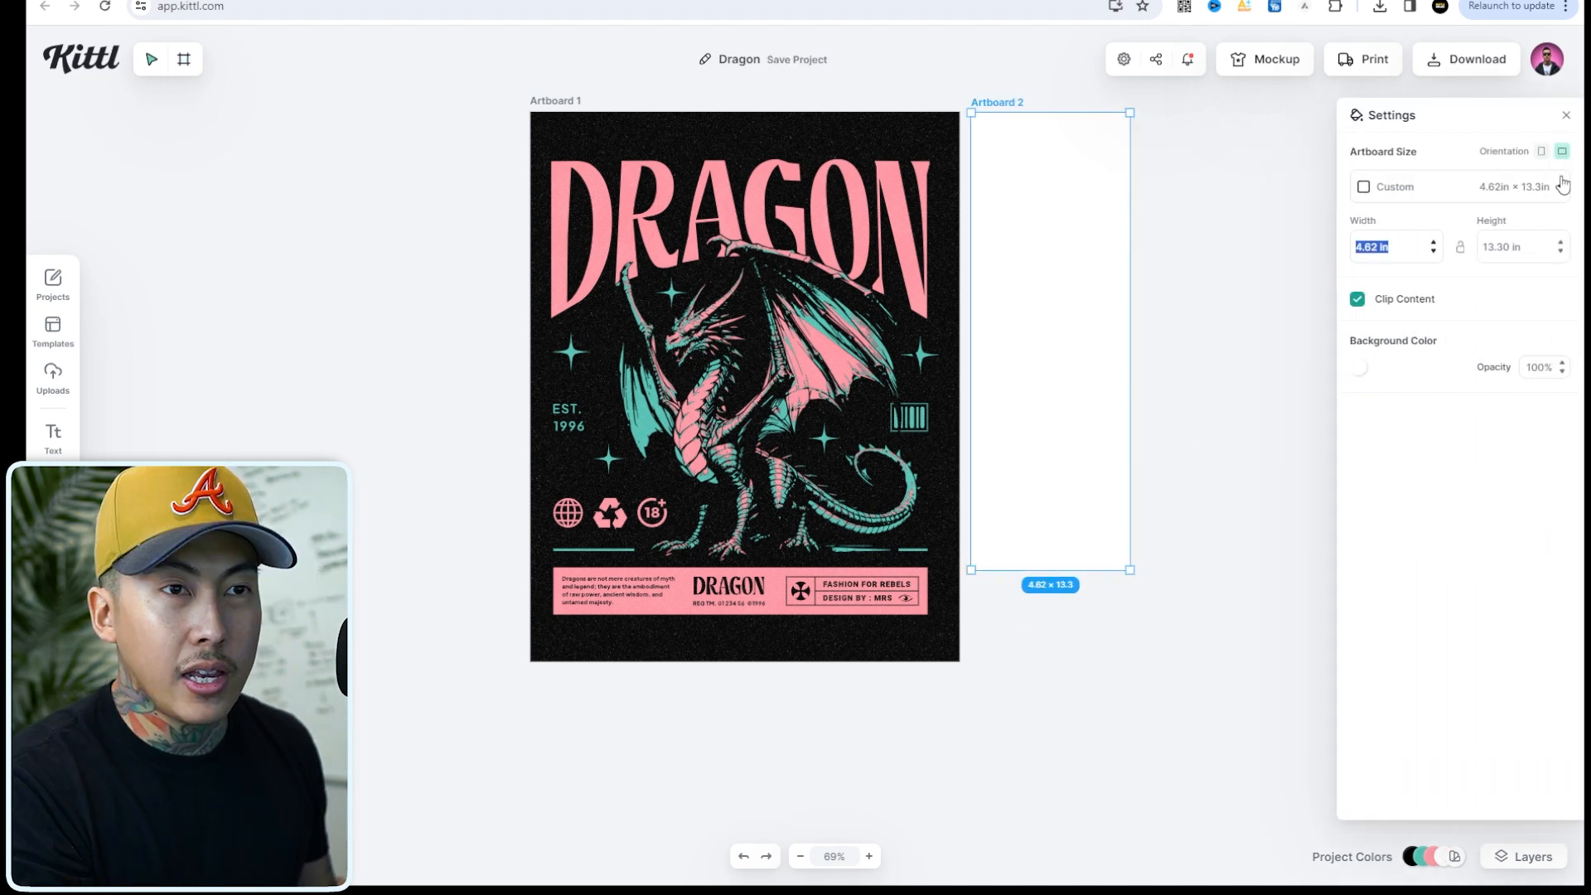
key("Return")
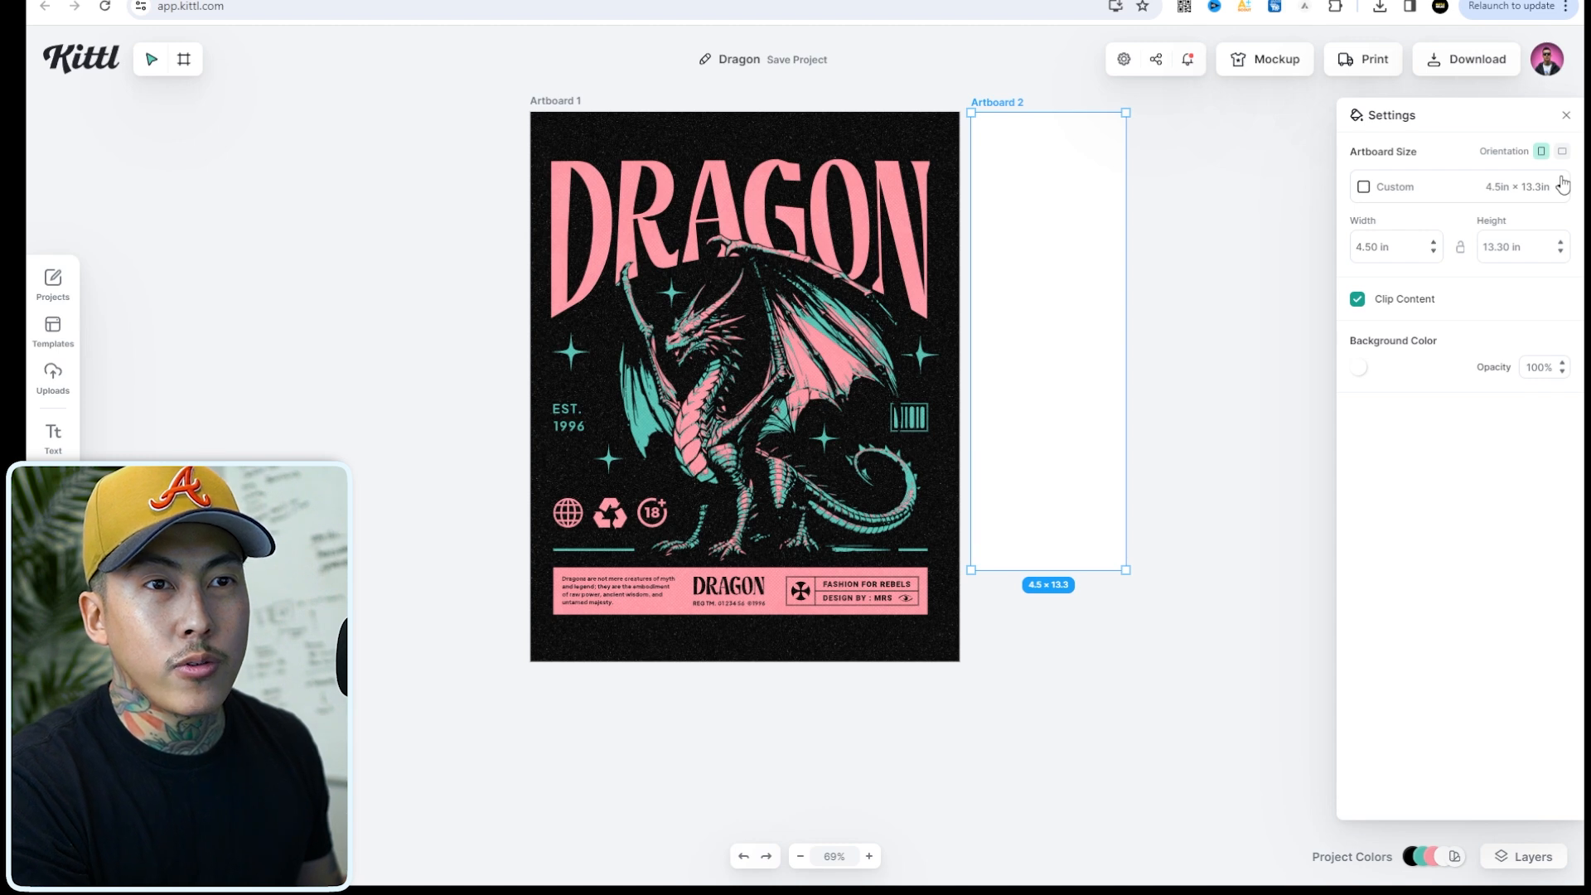
left_click(1553, 240)
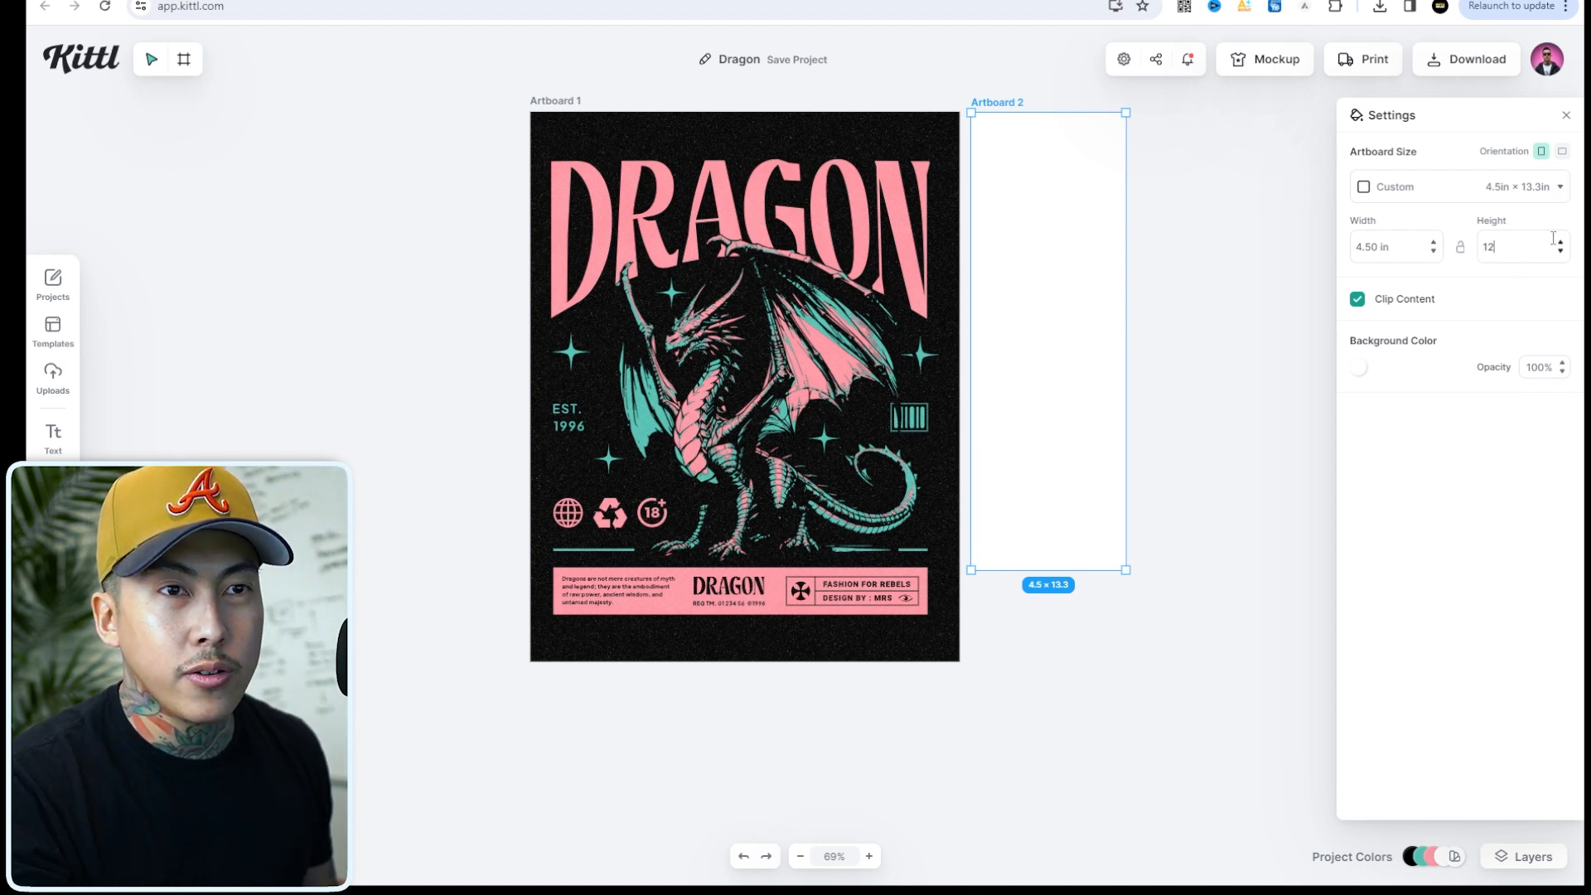
key("Return")
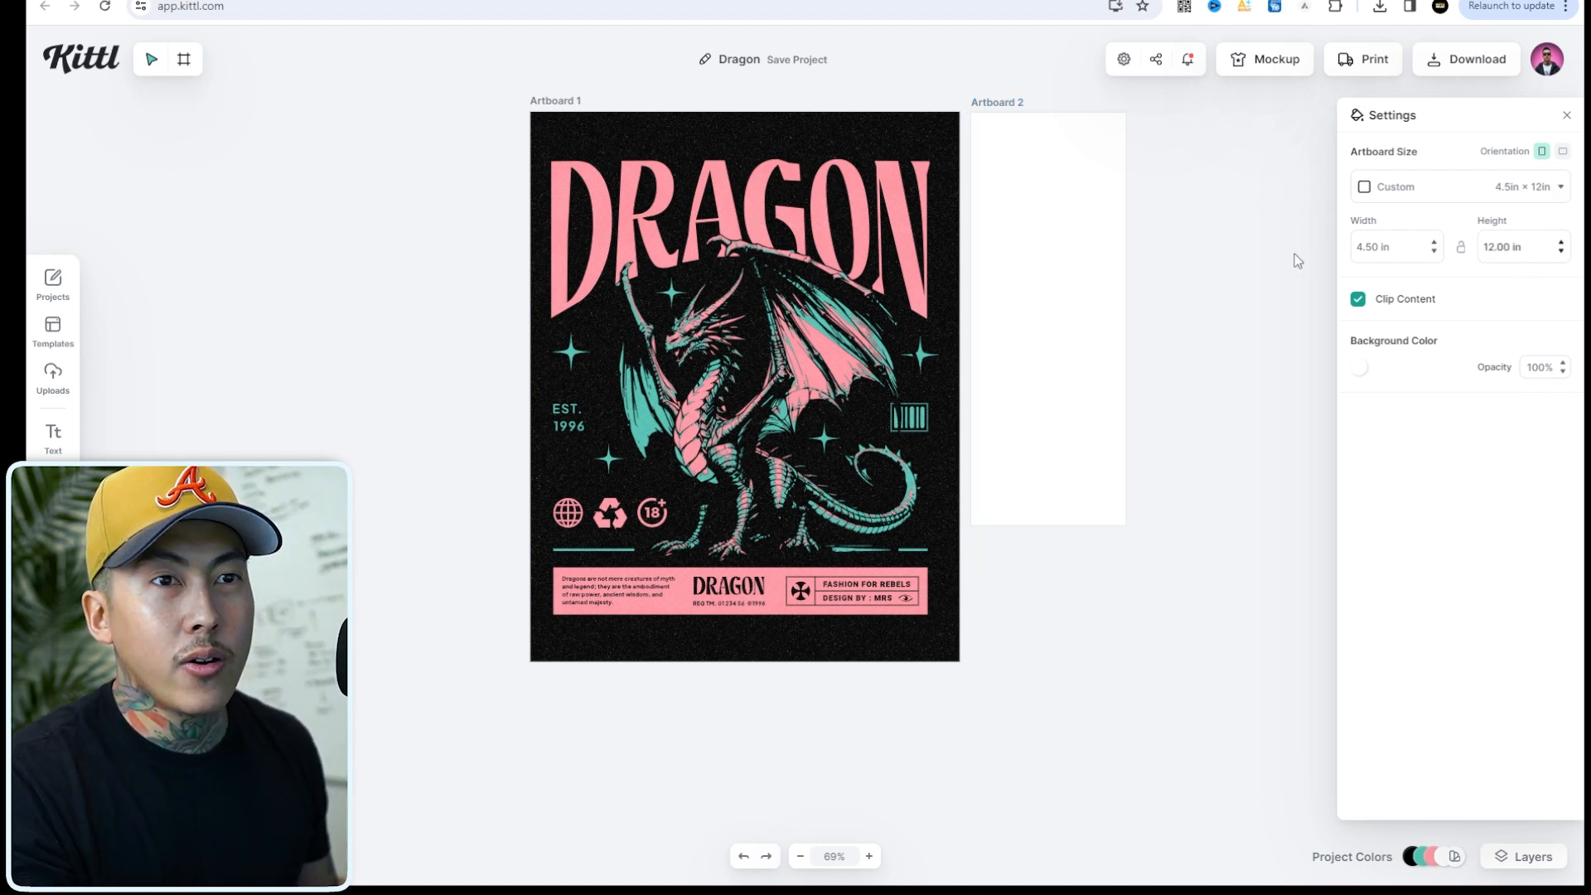
left_click(1294, 254)
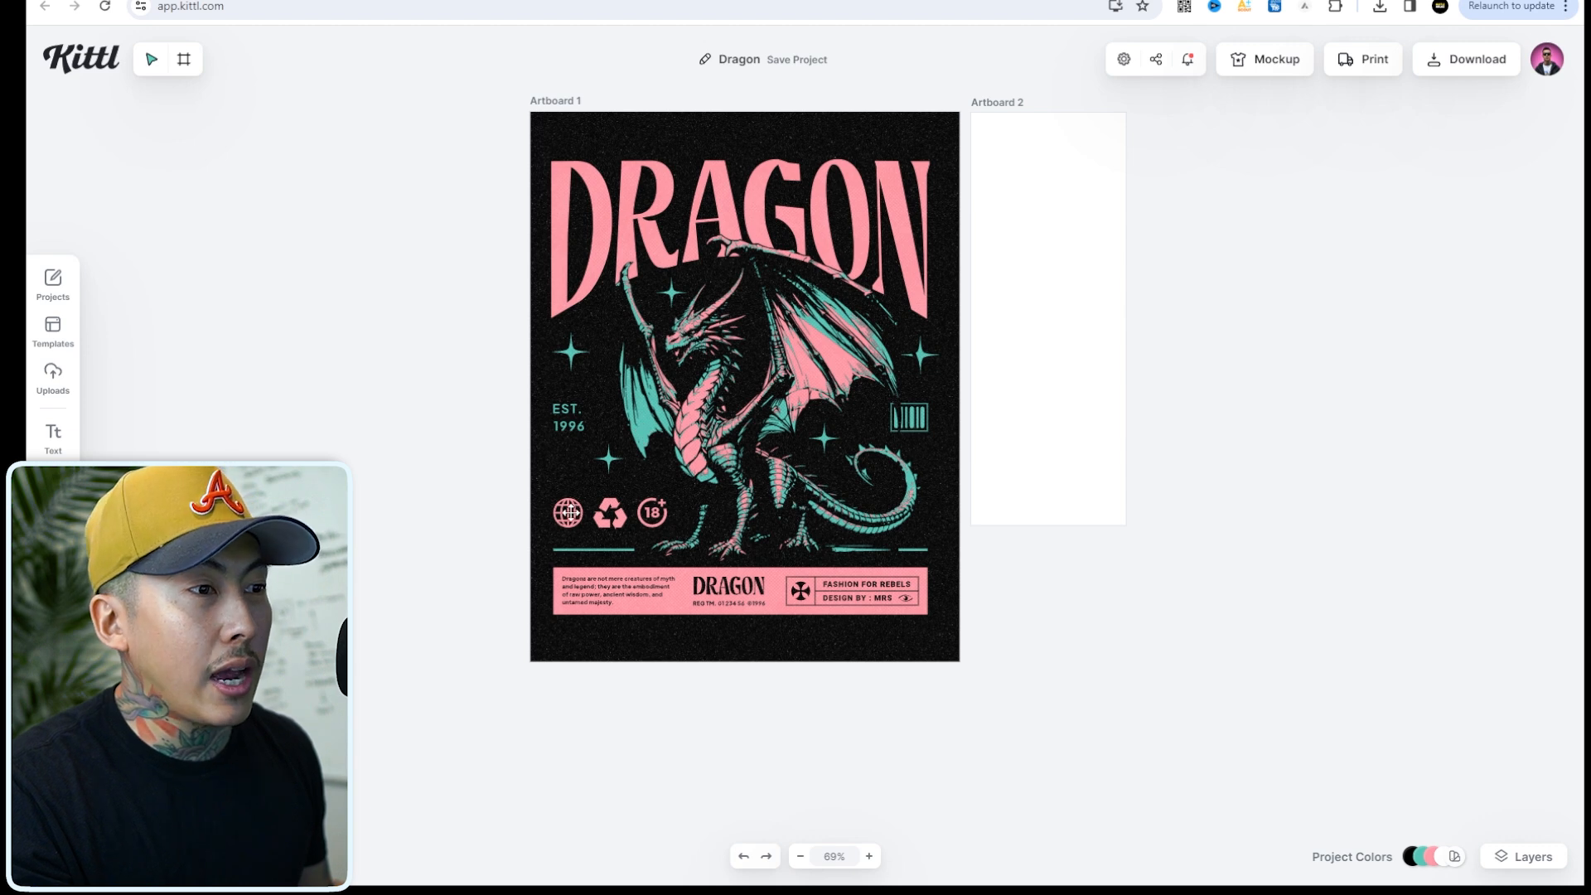
Copy the globe, recycle and 18+ icon group from Artboard 1 and place the copy horizontally centered on Artboard 2.
left_click(609, 518)
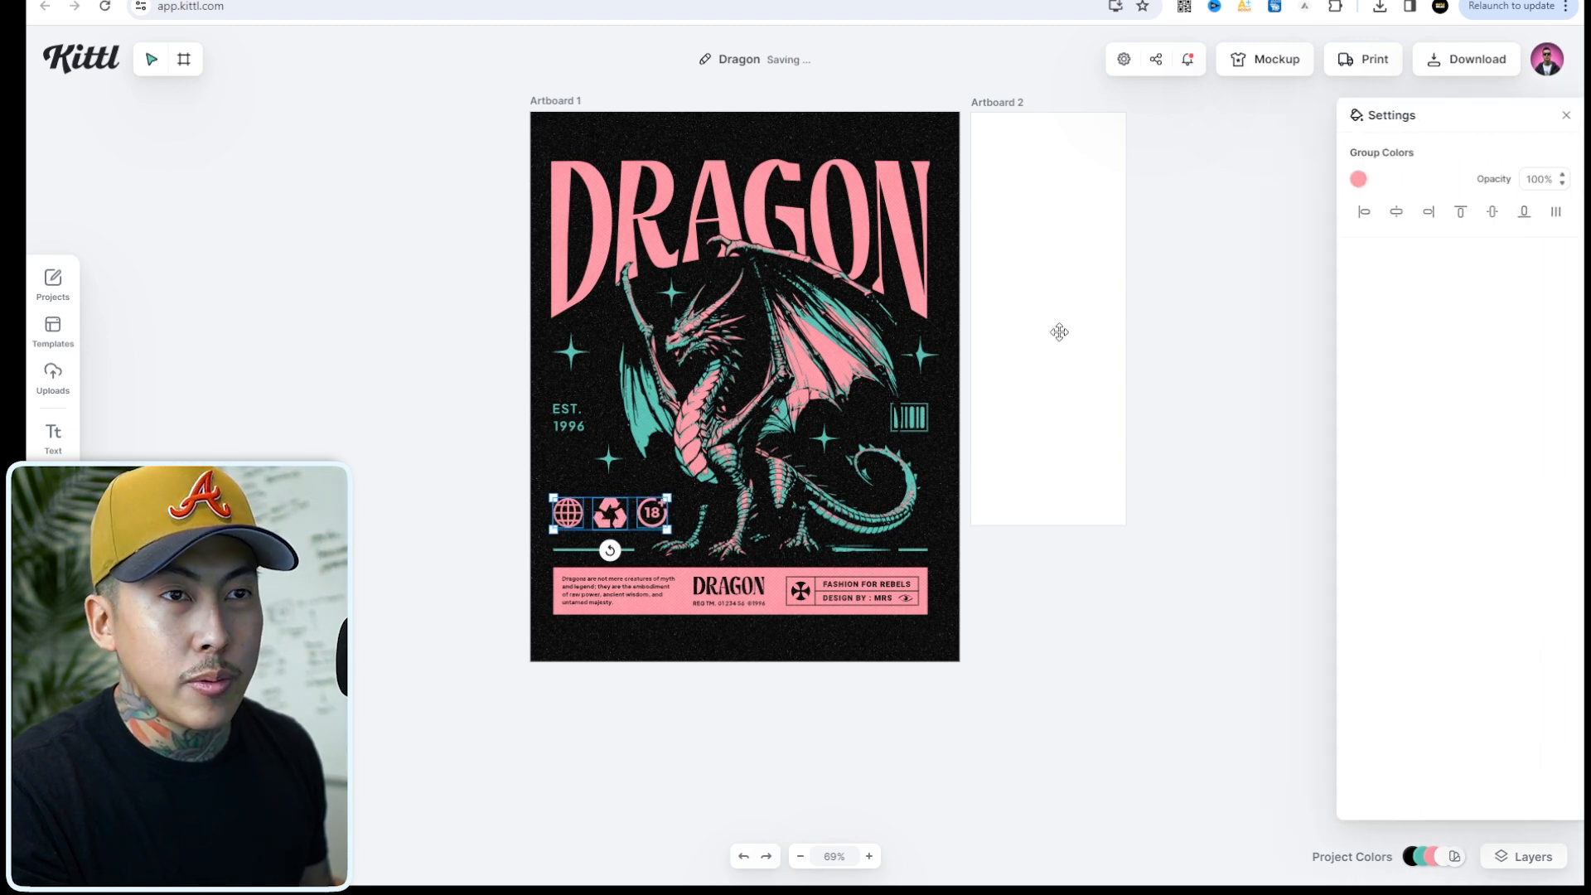
key("ctrl+c")
key("ctrl+v")
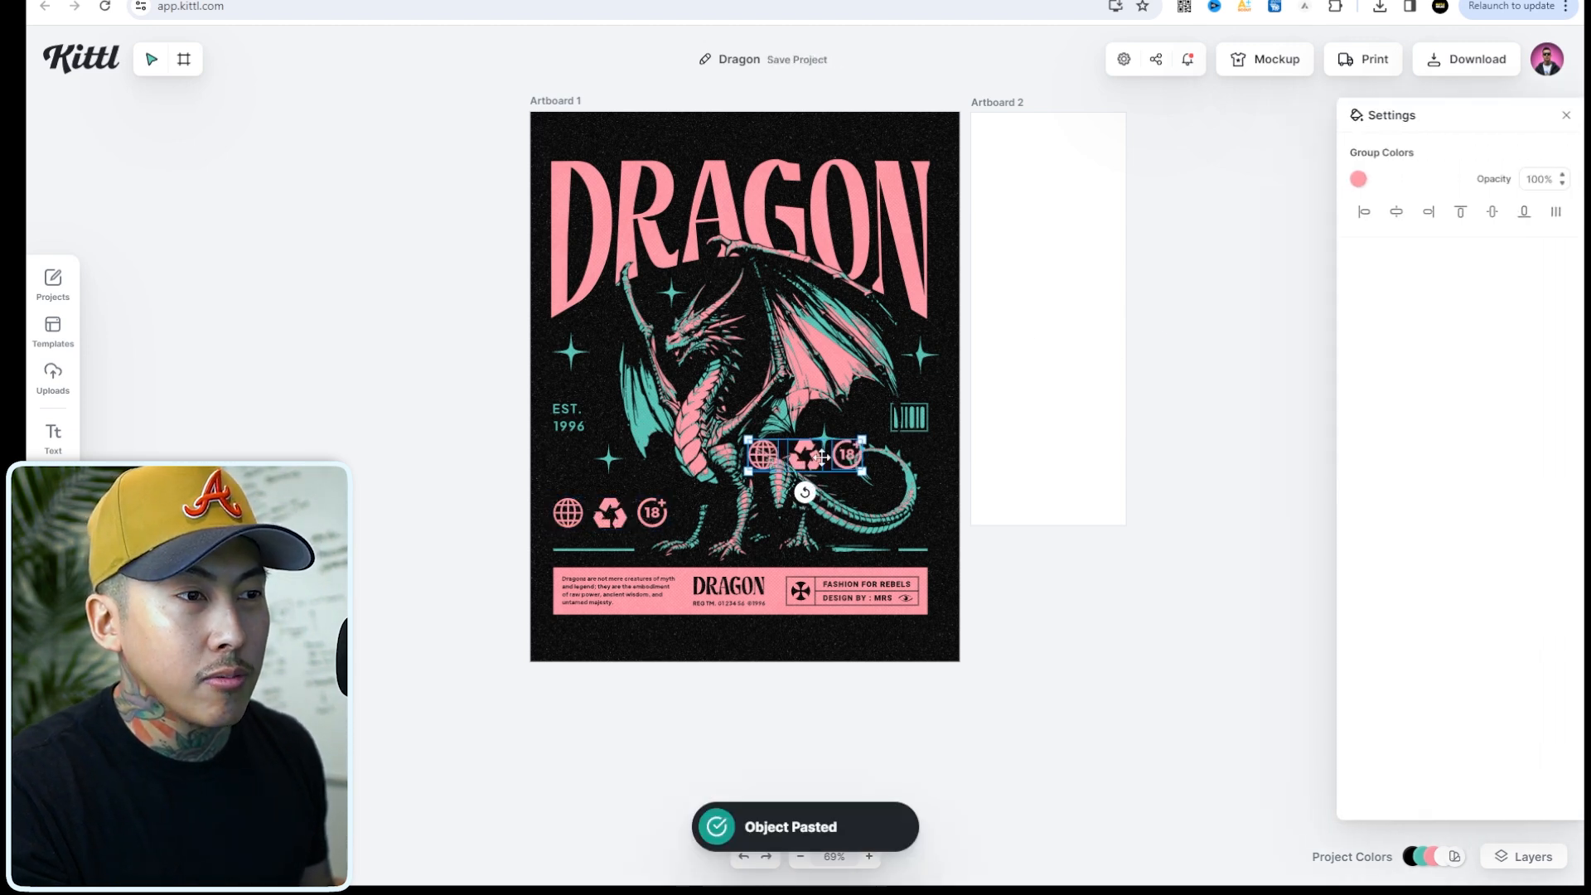
left_click_drag(834, 452, 1066, 311)
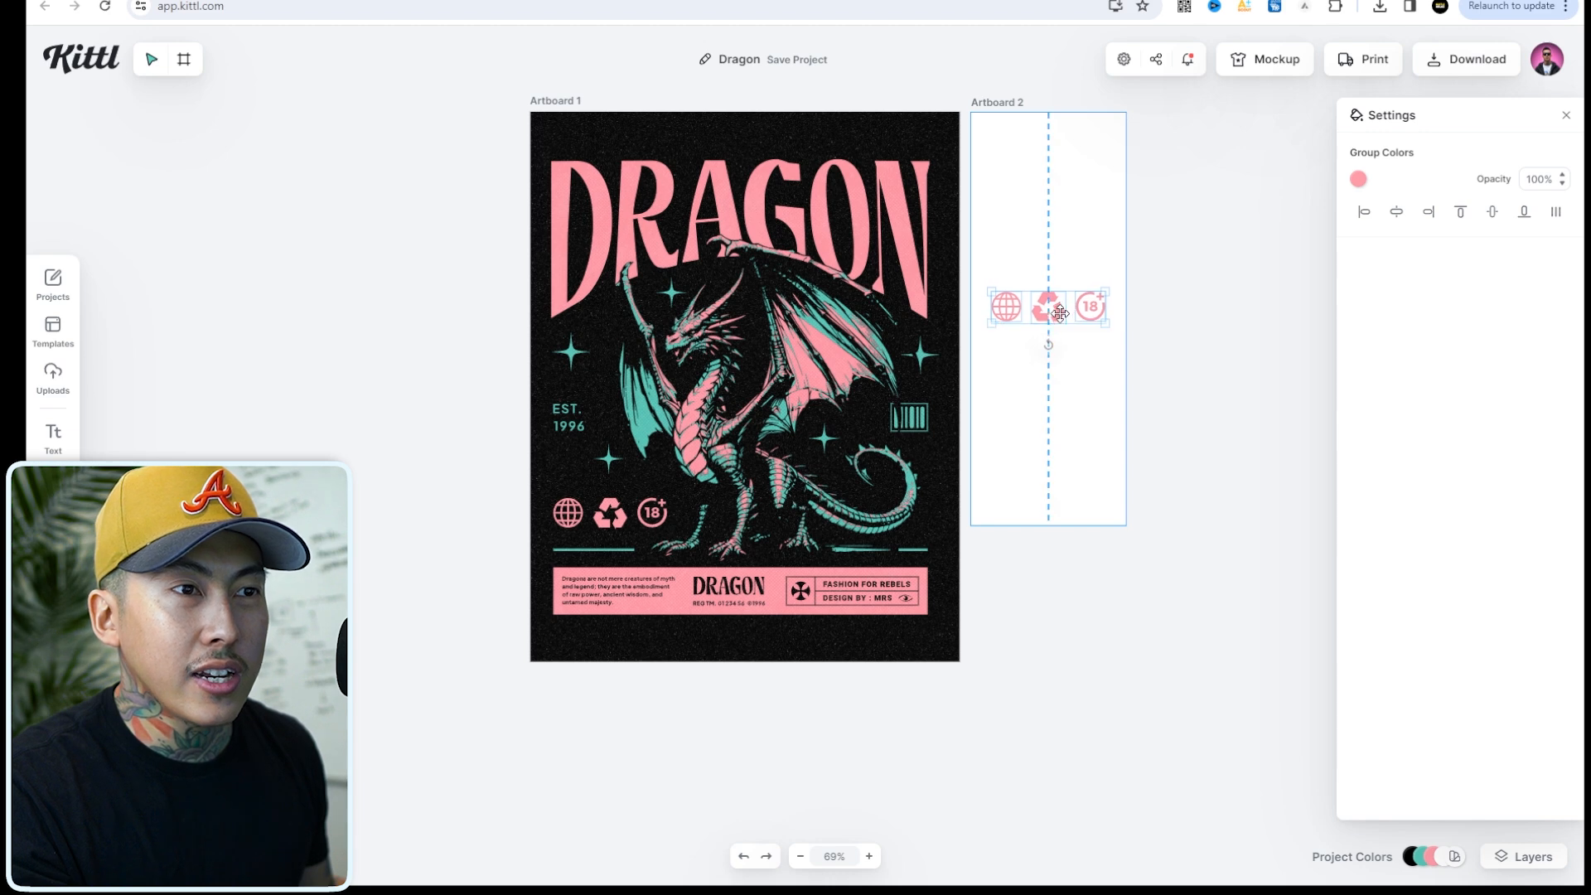
left_click(1057, 207)
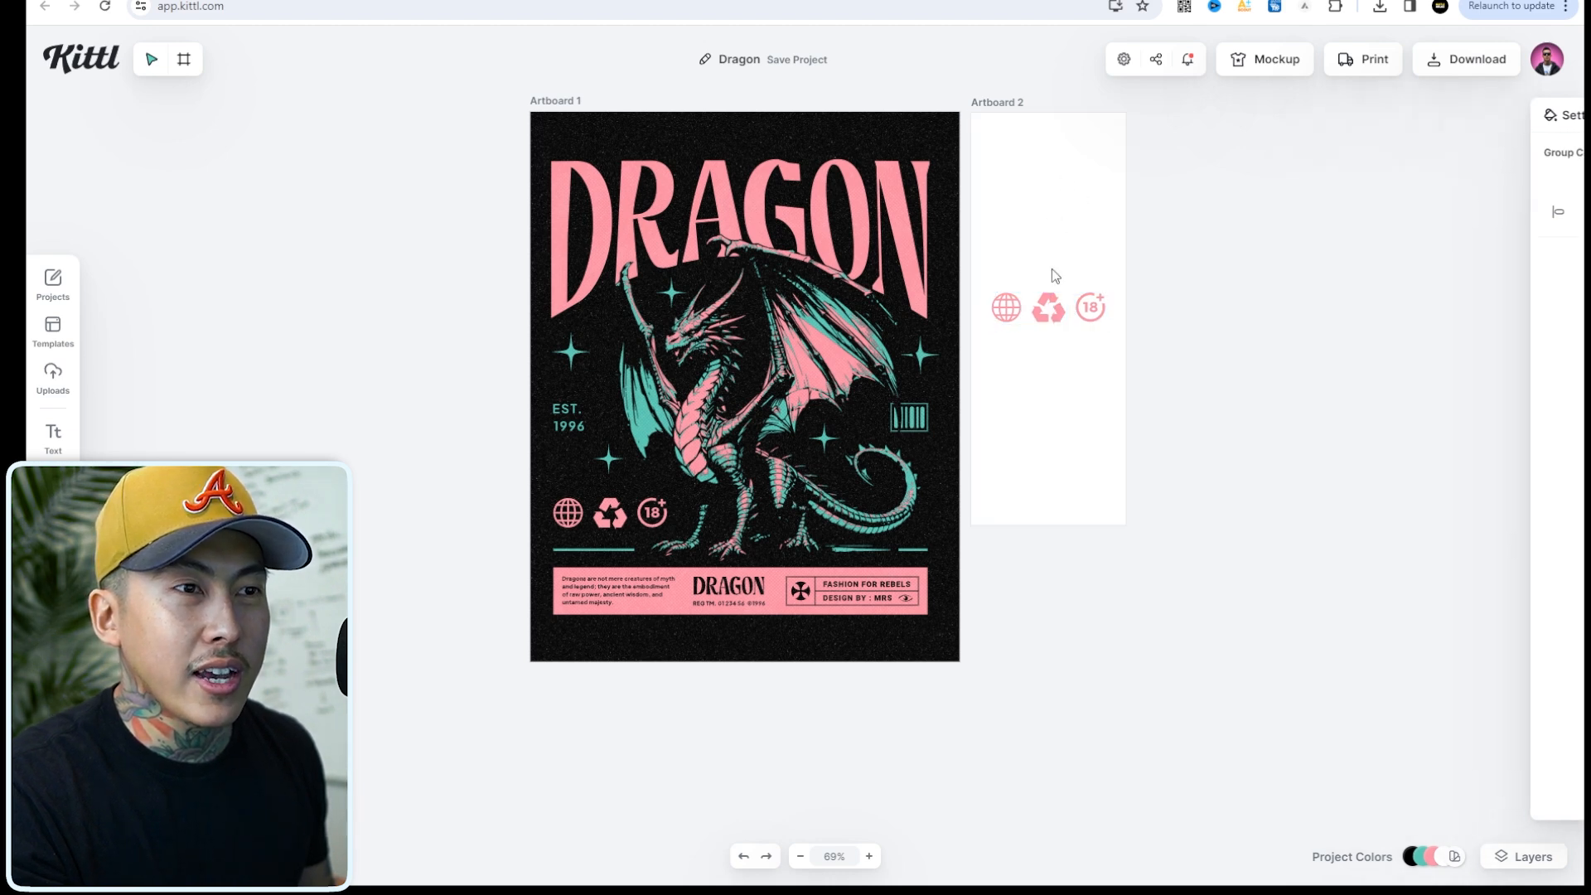
Ungroup the icons on Artboard 2 and arrange them as an enlarged vertical column filling the artboard.
left_click(1546, 864)
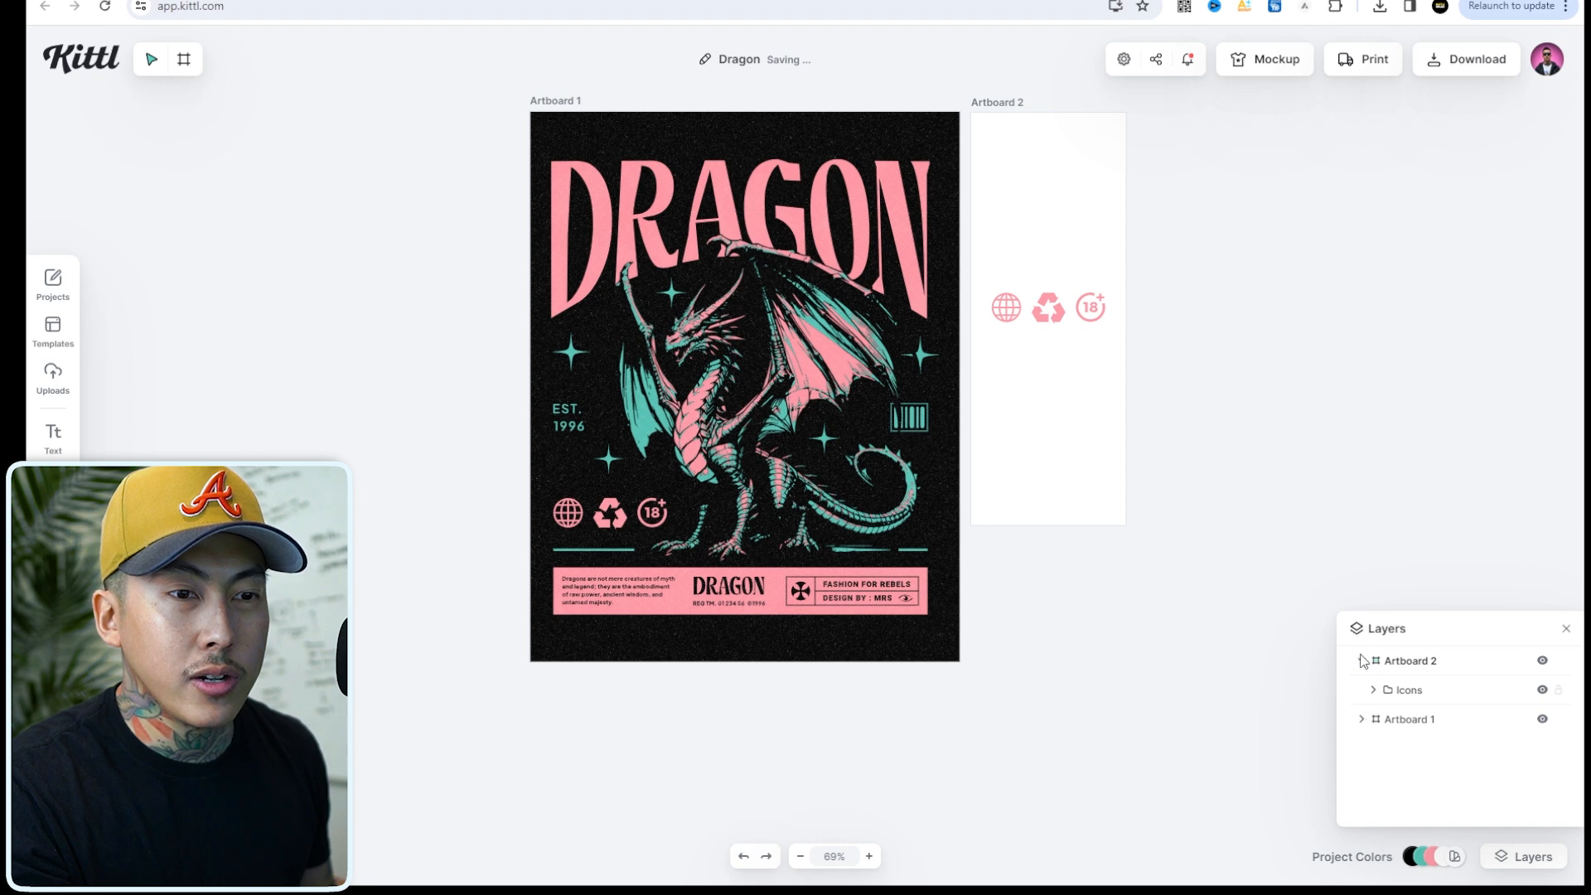
left_click_drag(1160, 390, 986, 249)
left_click_drag(1105, 326, 1140, 334)
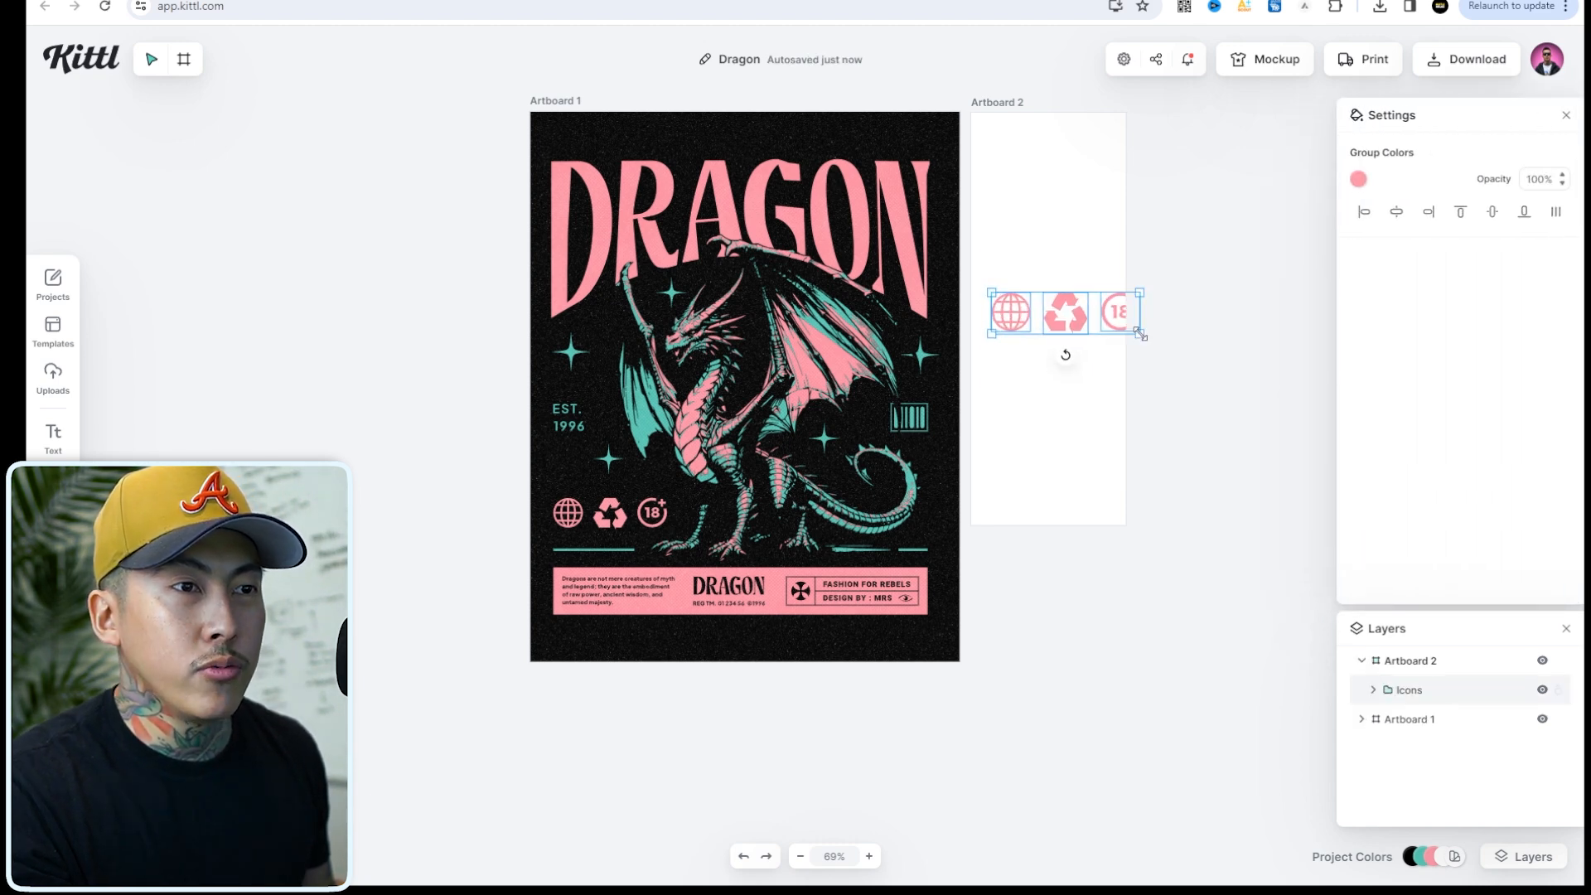
right_click(1033, 299)
left_click(1065, 384)
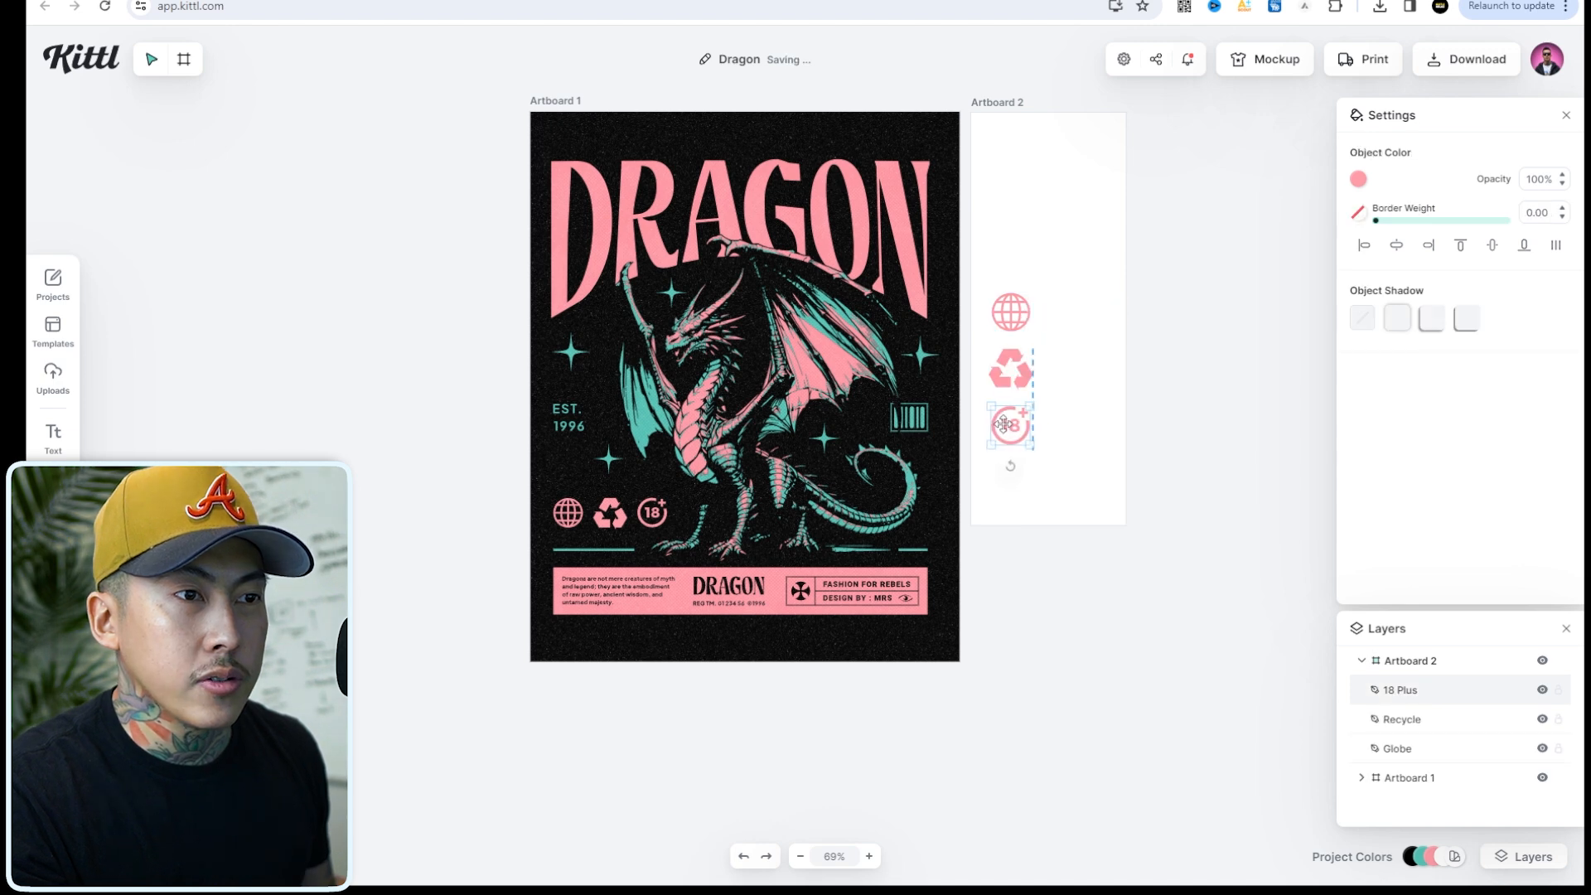
left_click_drag(1003, 424, 1006, 423)
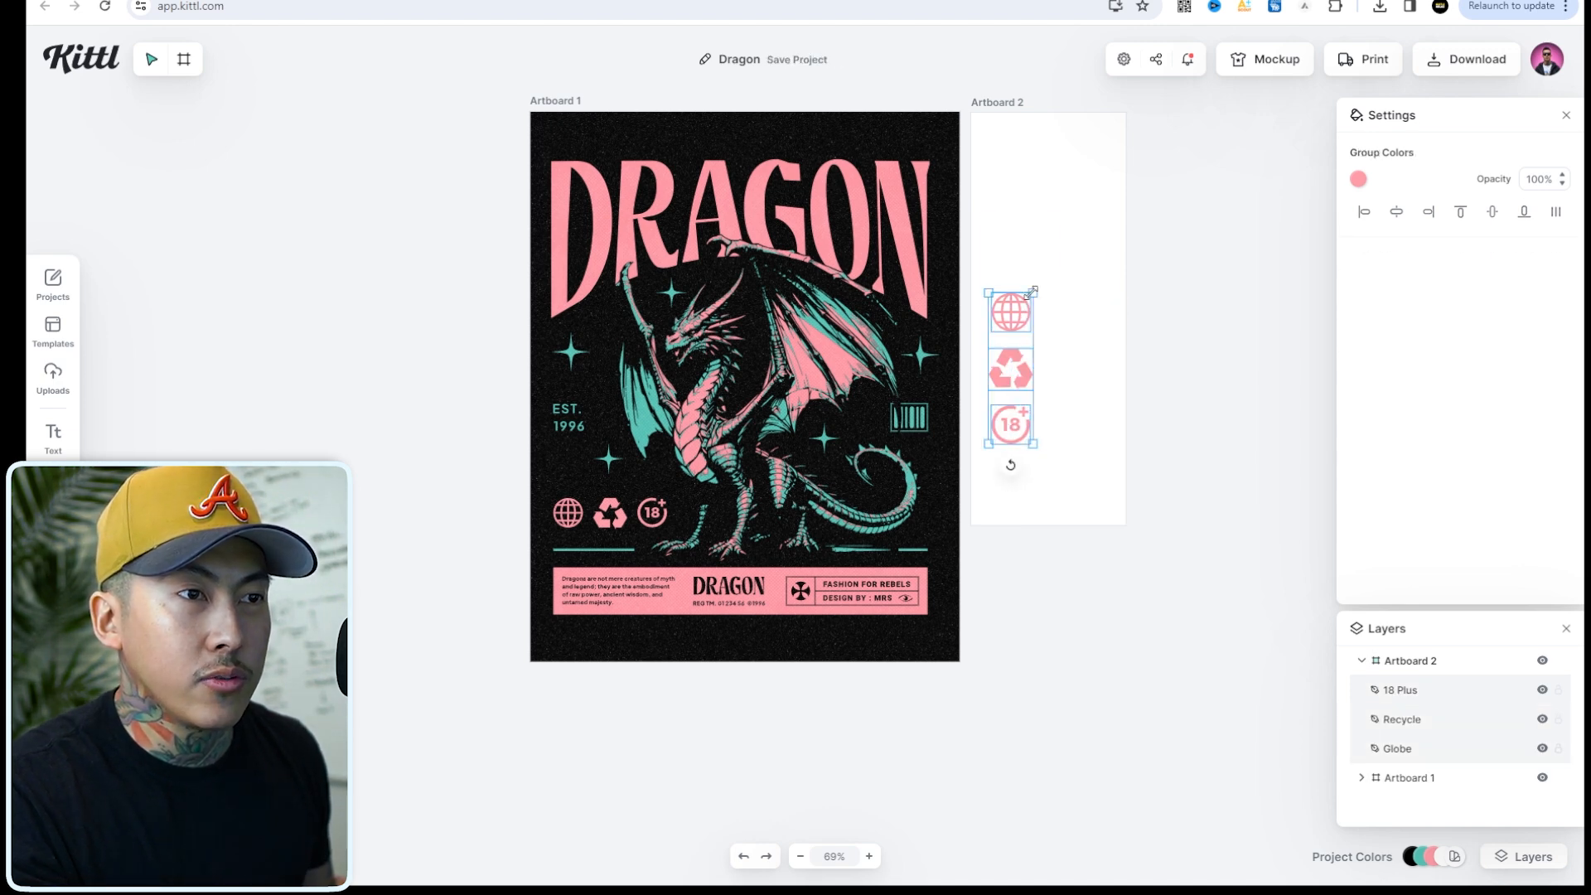
left_click_drag(1032, 292, 1049, 196)
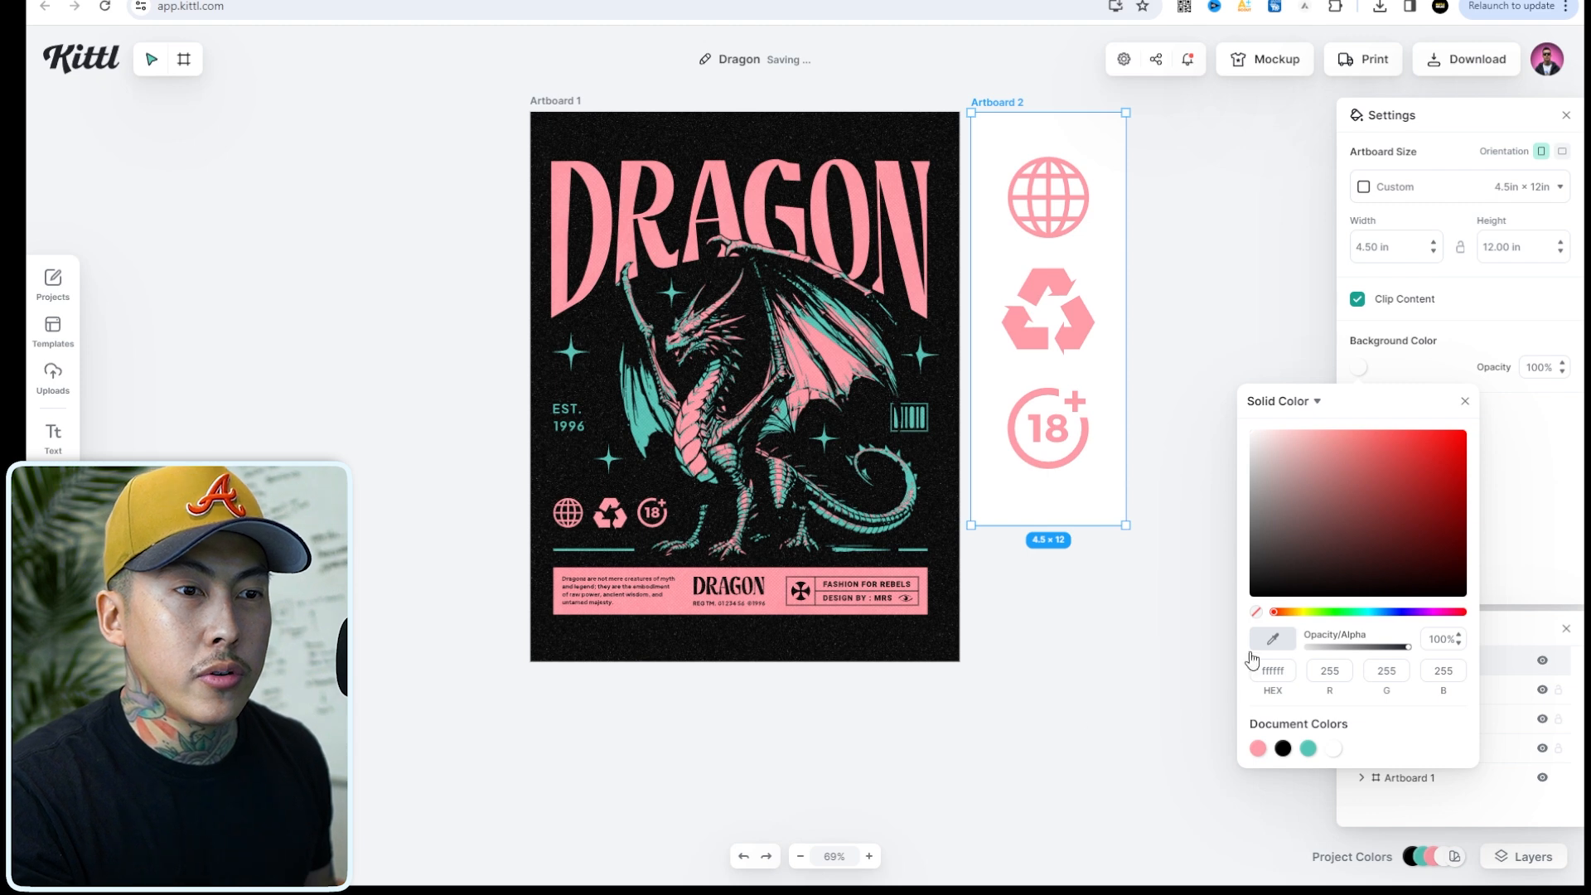
Change Artboard 2's background from white to a near-black color.
left_click(1293, 566)
left_click(1101, 665)
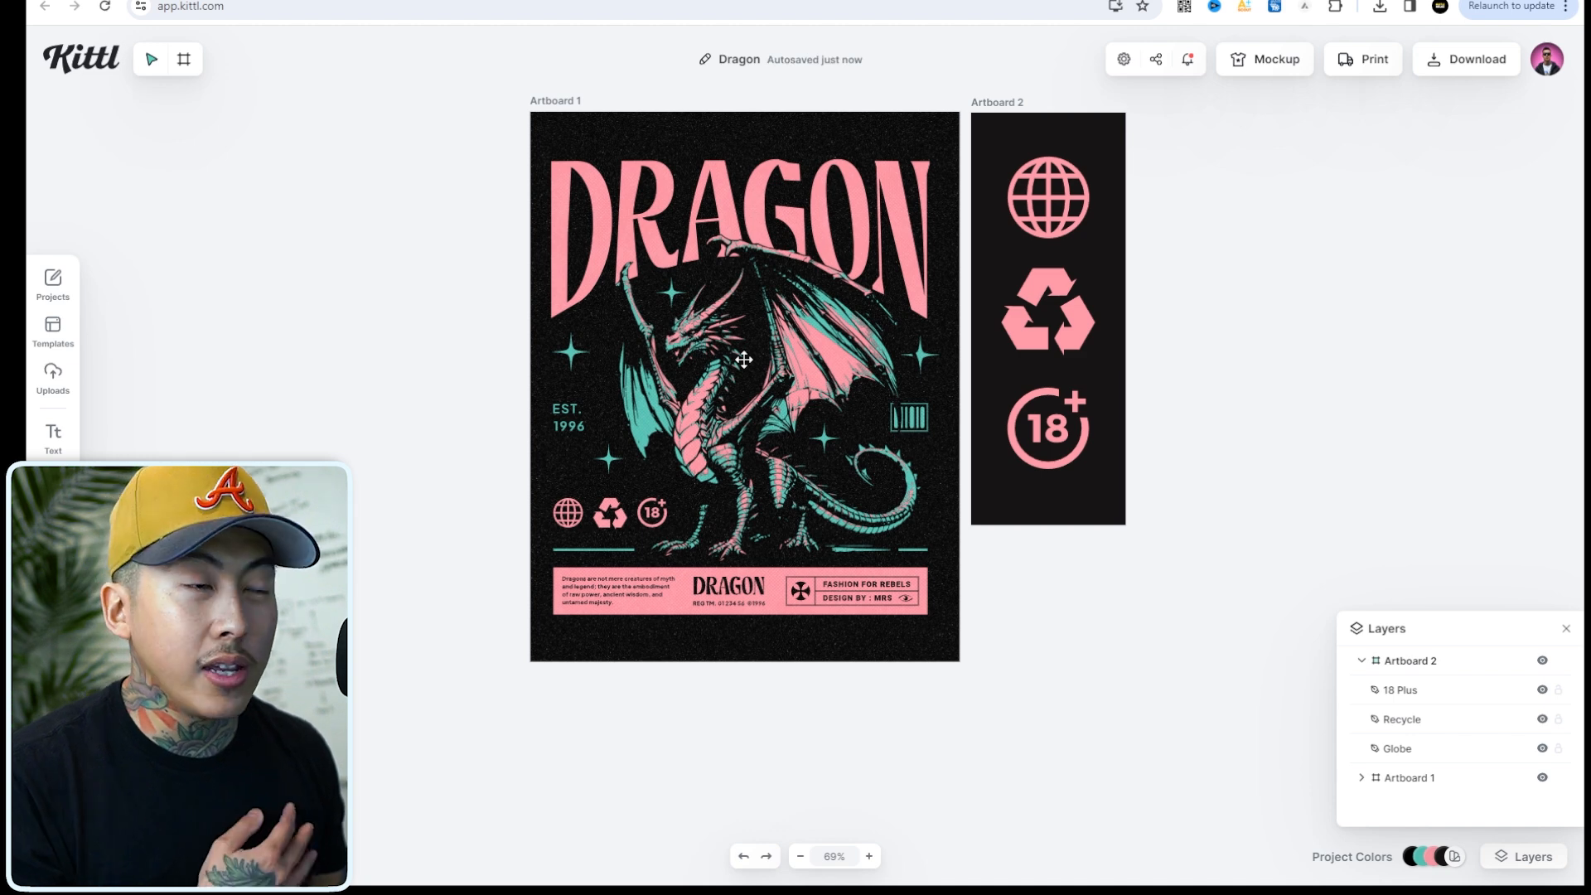
Draw a third artboard about 4.64 in wide by 5.74 in high to the left of Artboard 1.
left_click(185, 66)
left_click_drag(522, 117, 362, 313)
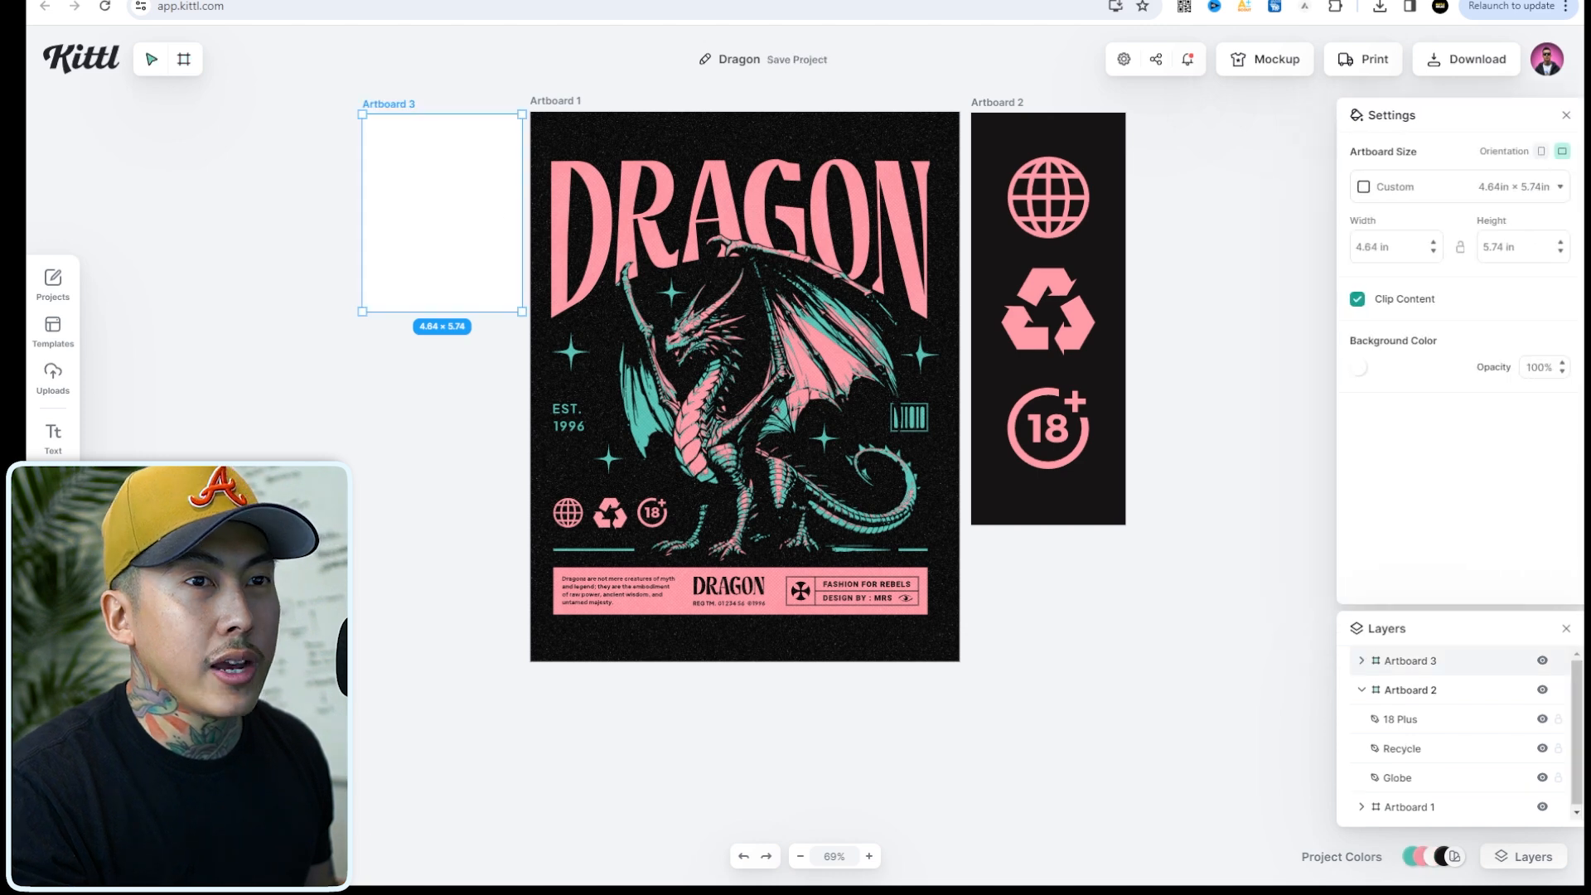
Replace the DRAGON heading text on Artboard 1 with YOUR BRAND.
left_click(808, 213)
double_click(808, 213)
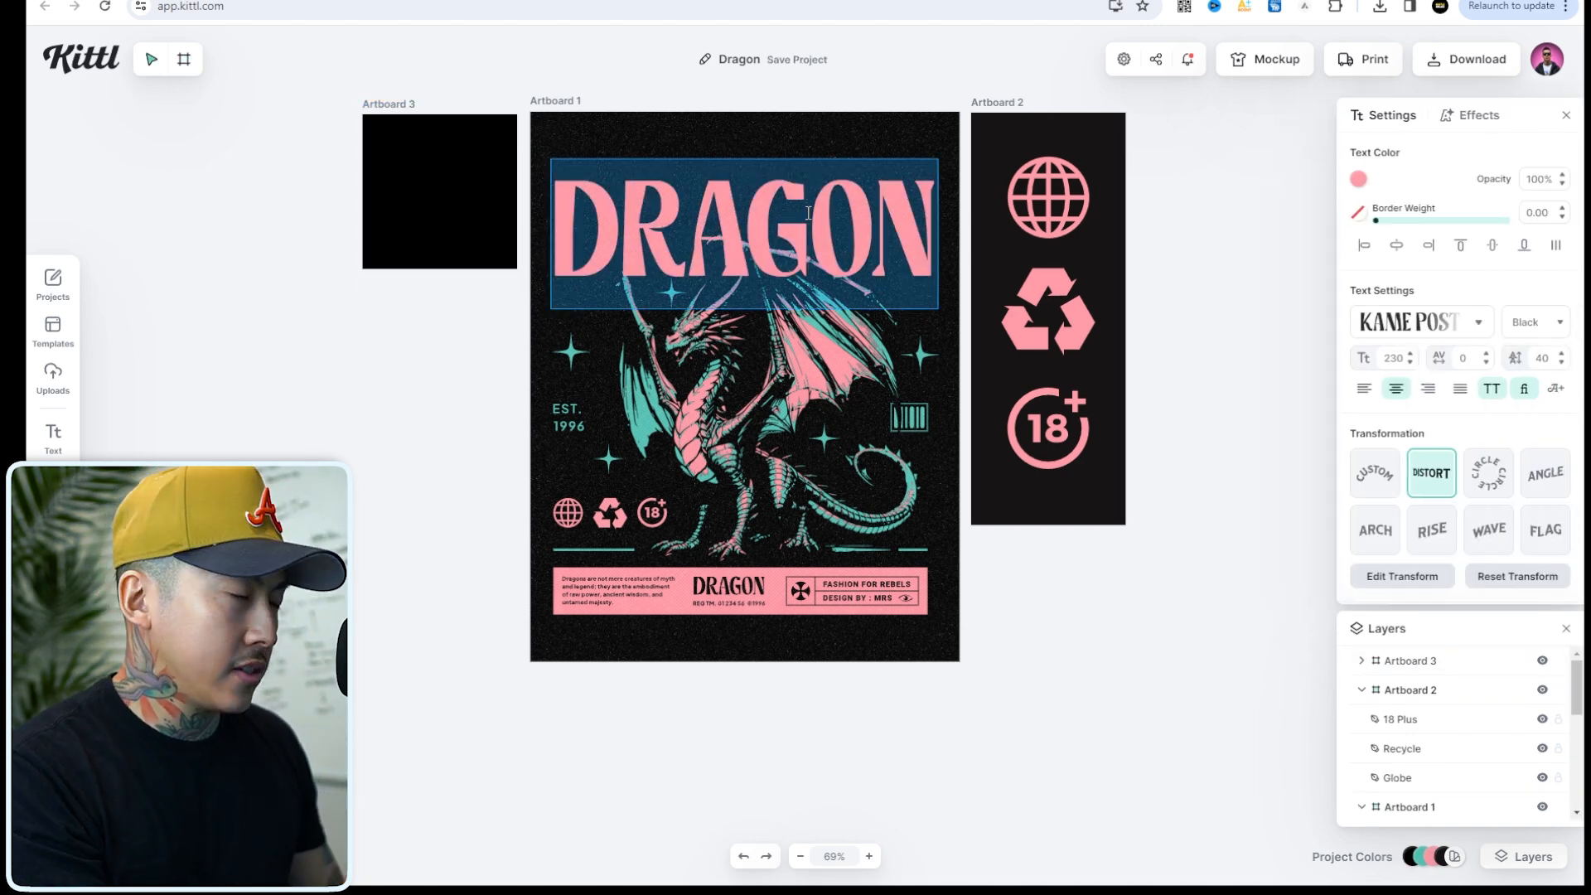
type("YOUR B")
key("BackSpace")
key("BackSpace")
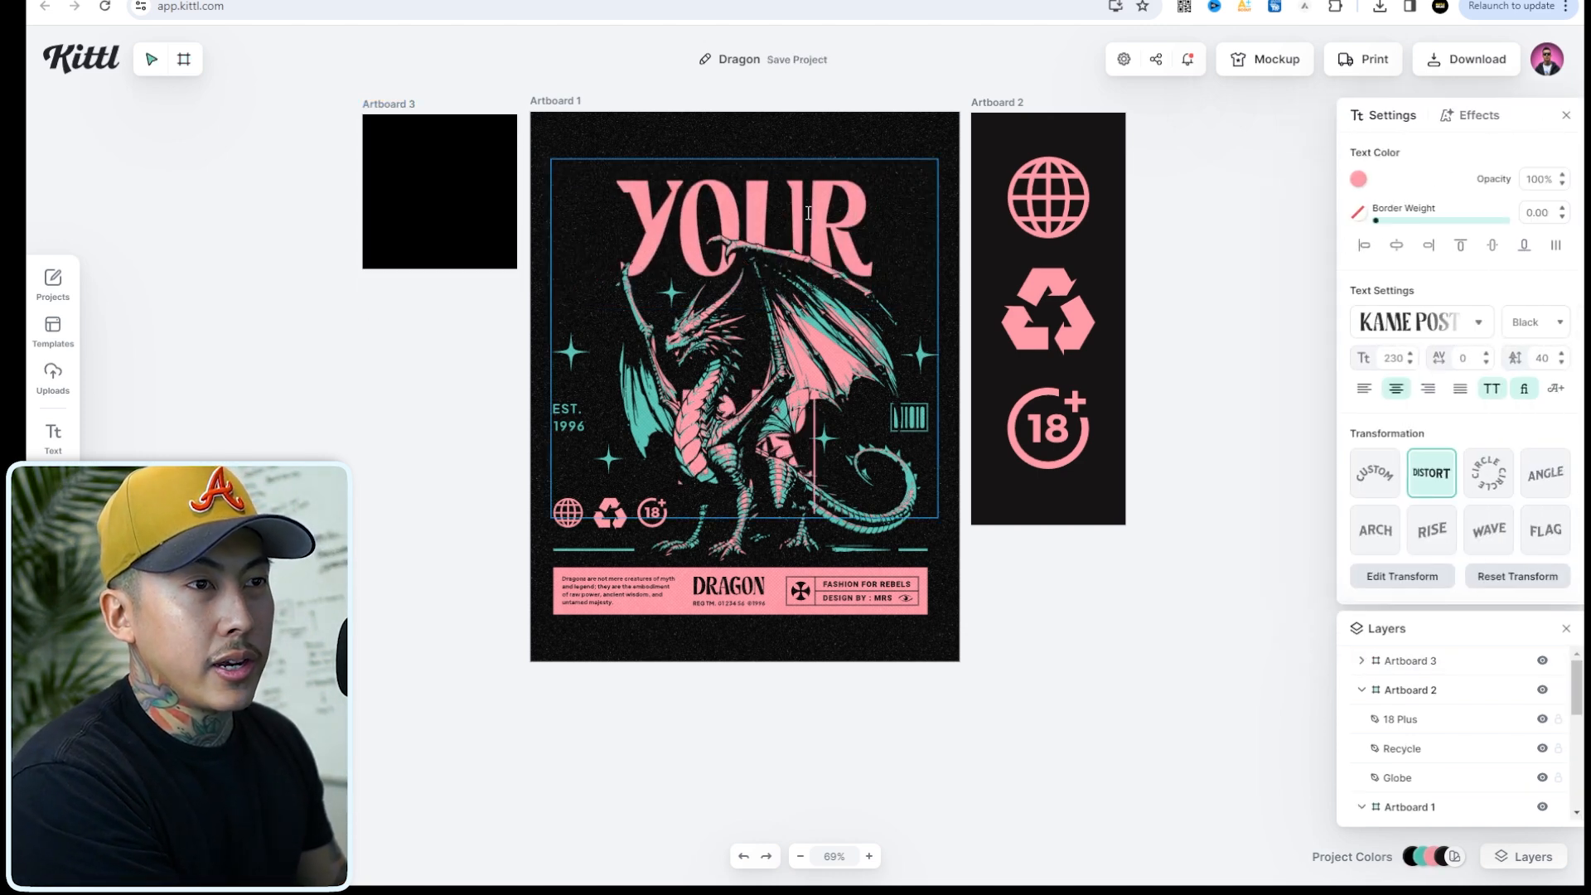
key("Return")
type("BRAND")
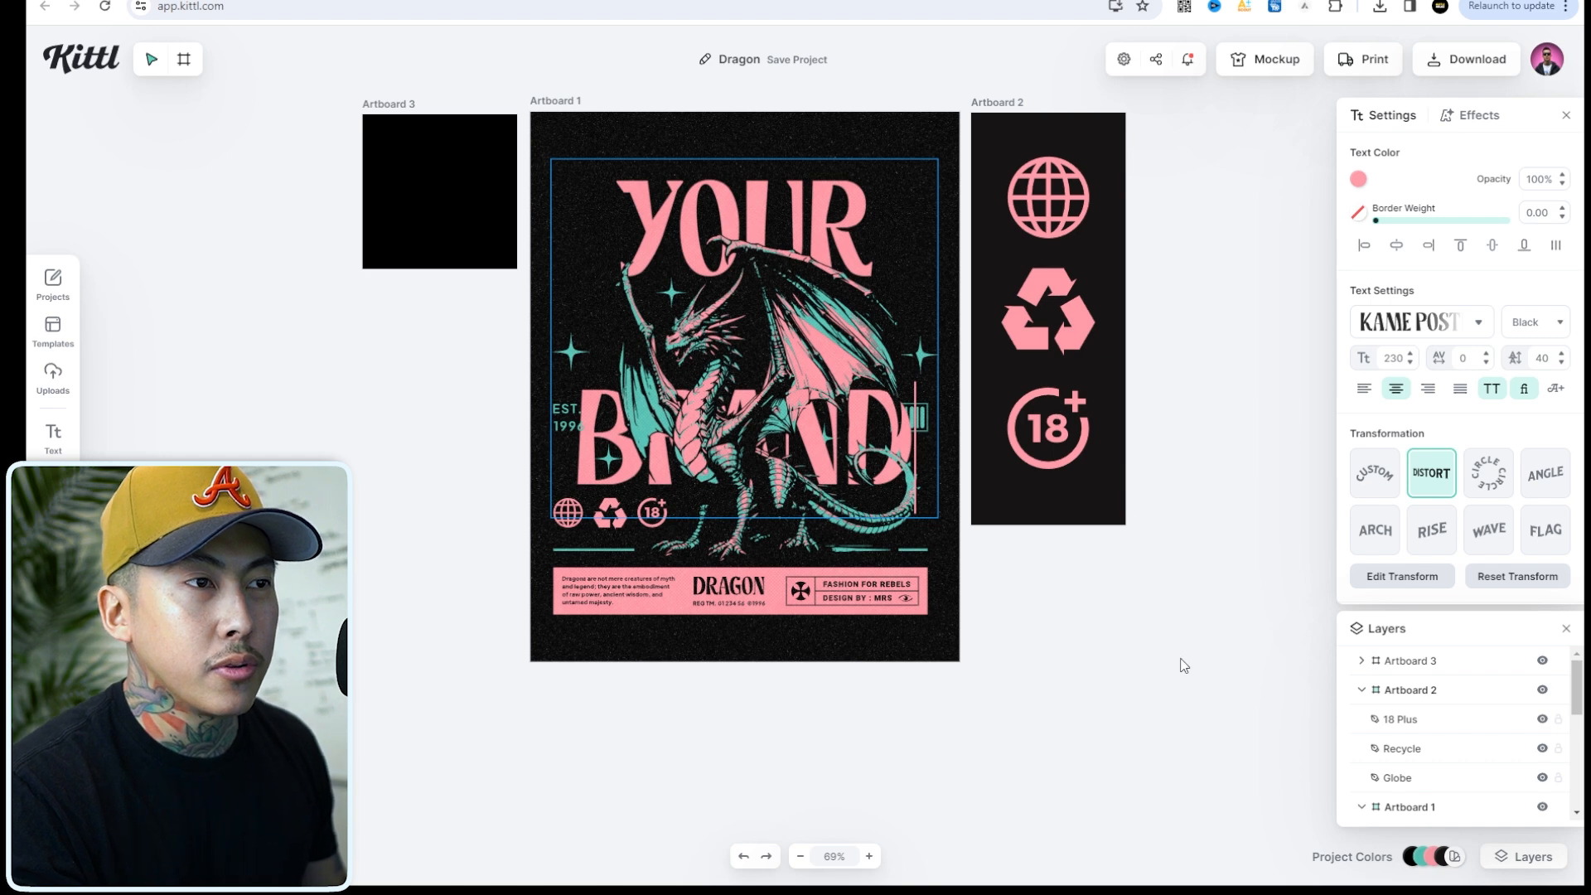
left_click(868, 216)
double_click(867, 215)
left_click(829, 304)
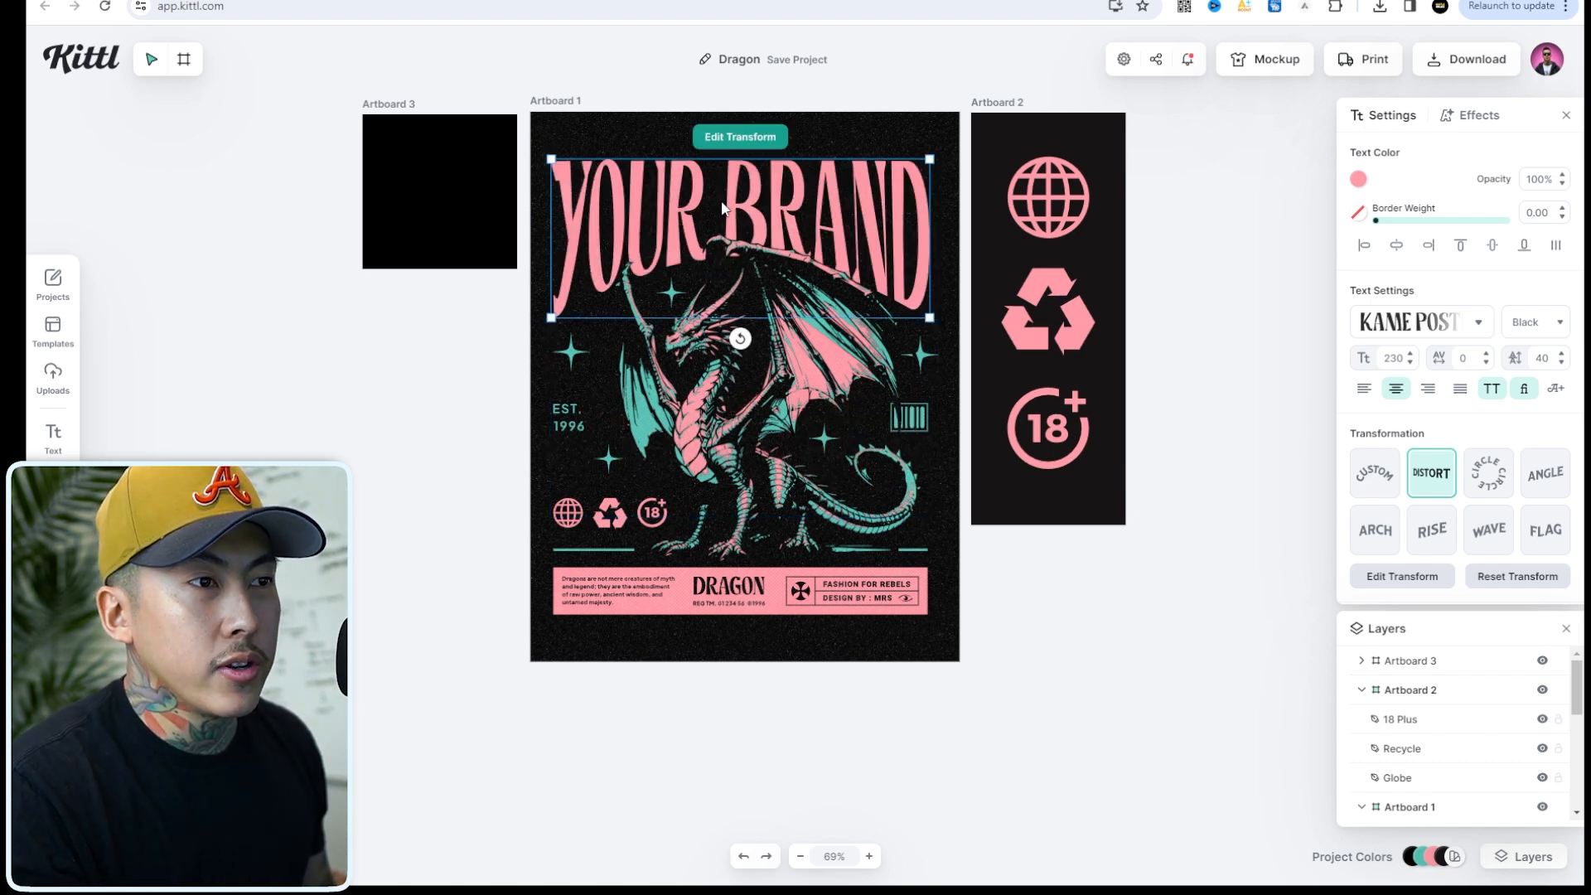
Copy the YOUR BRAND heading, dragon and sparkles from Artboard 1 onto Artboard 3, scaled down to fit inside it.
left_click(830, 370)
left_click(567, 350, "shift")
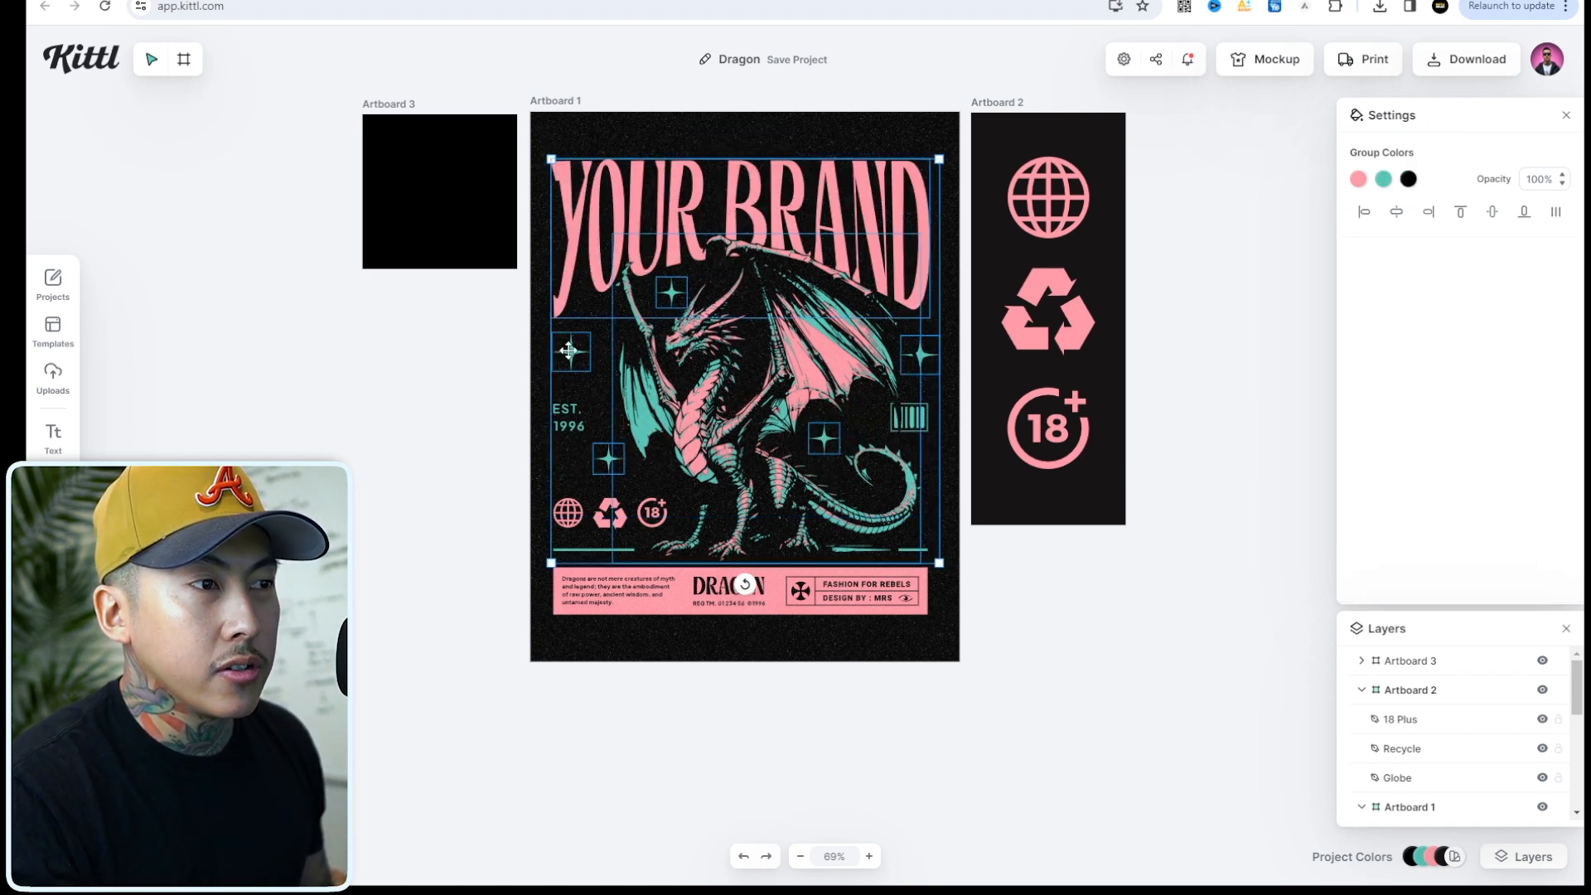
key("ctrl+v")
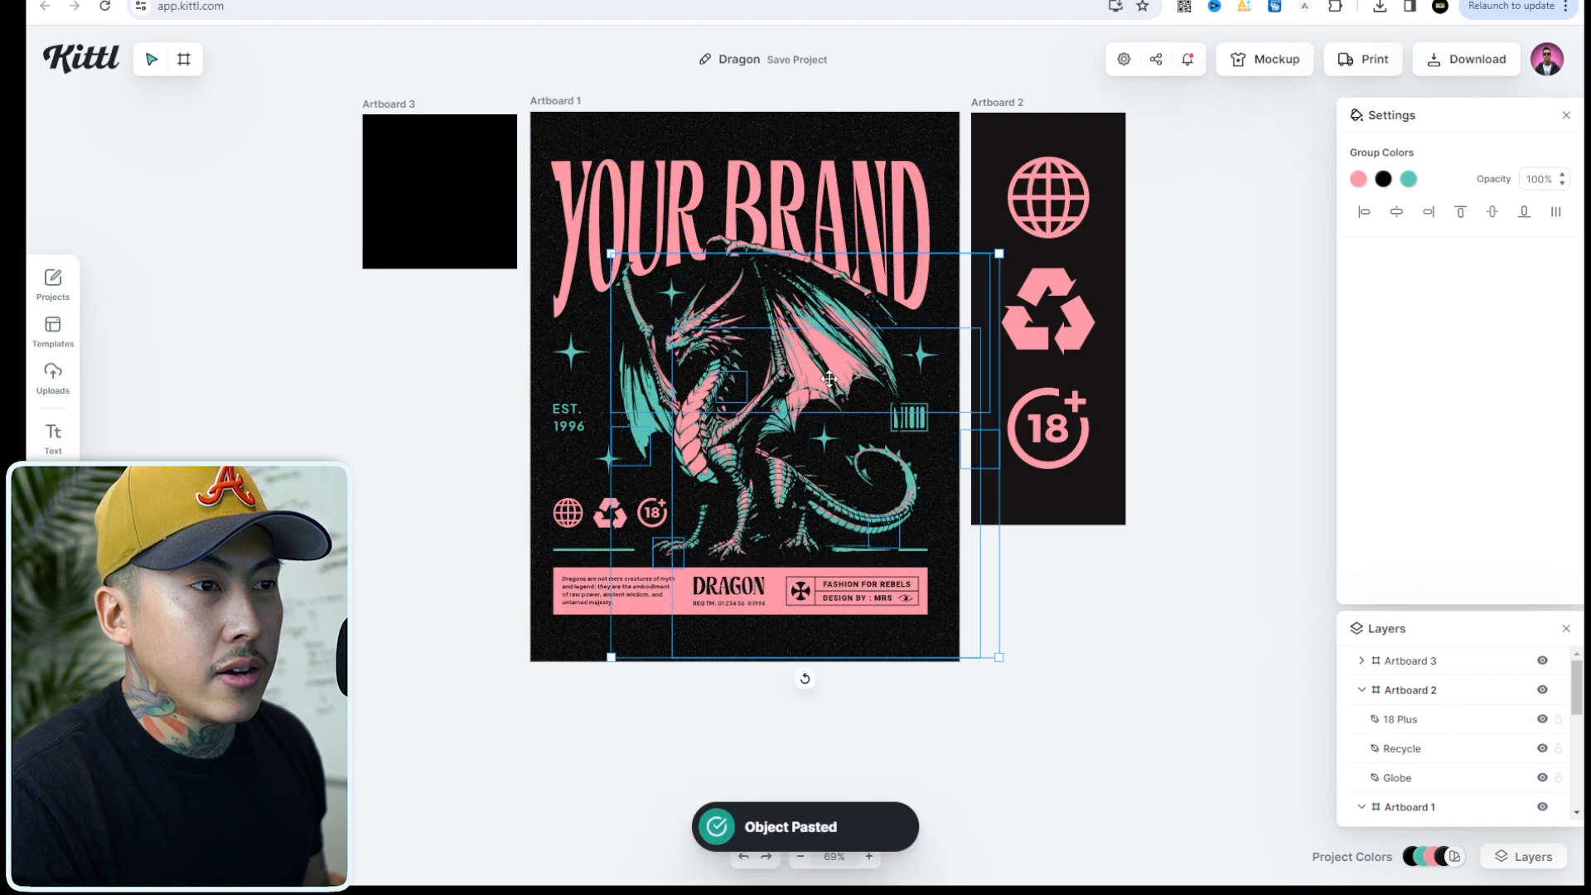
left_click_drag(829, 378, 464, 209)
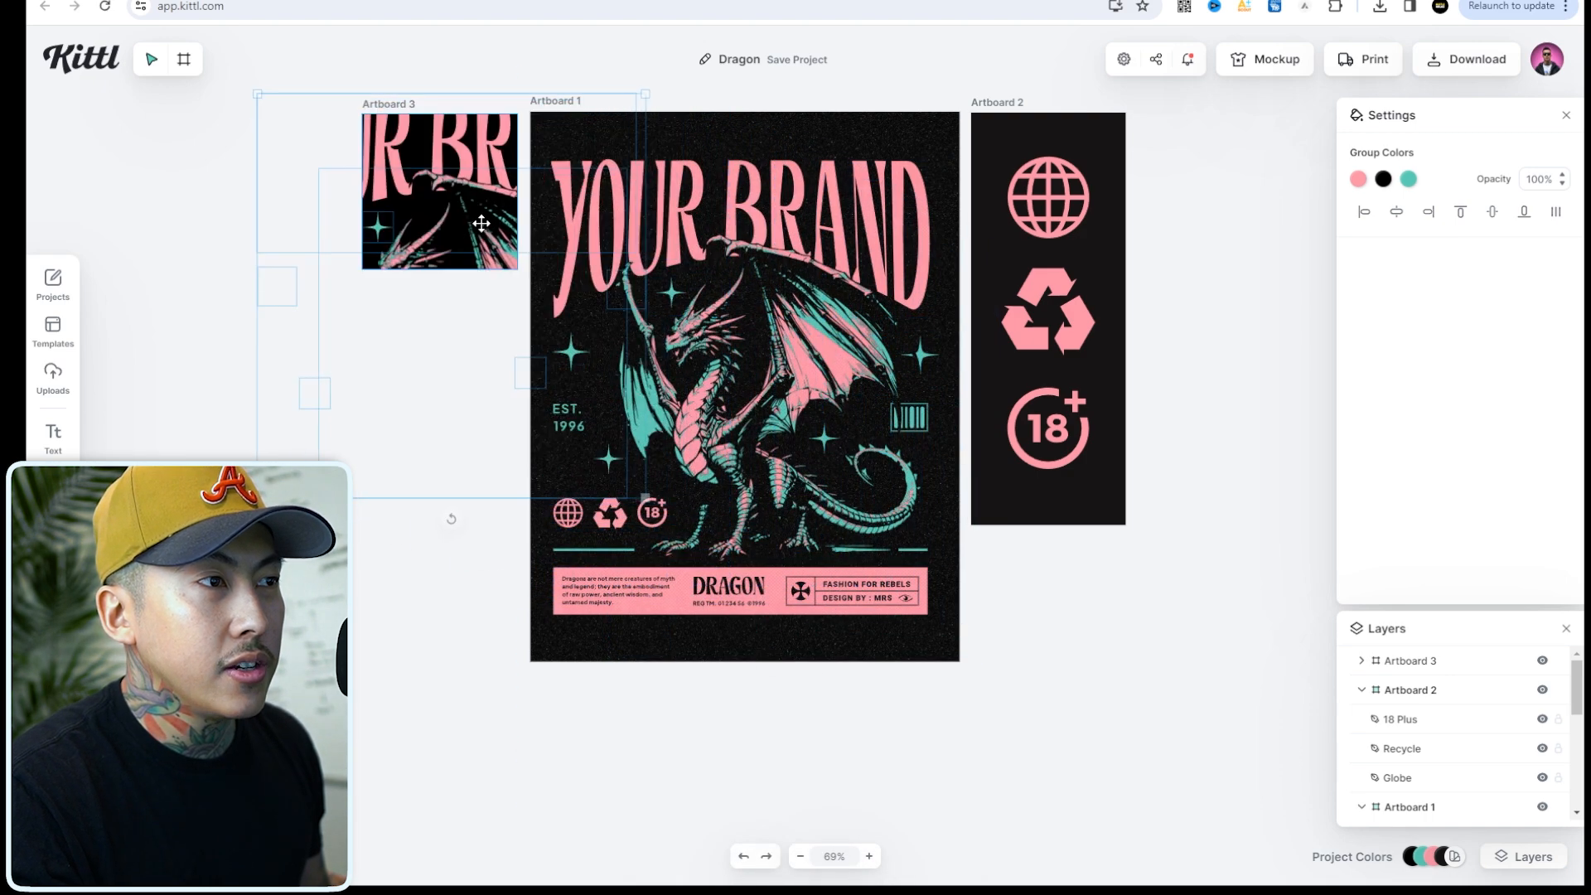
left_click_drag(634, 488, 279, 232)
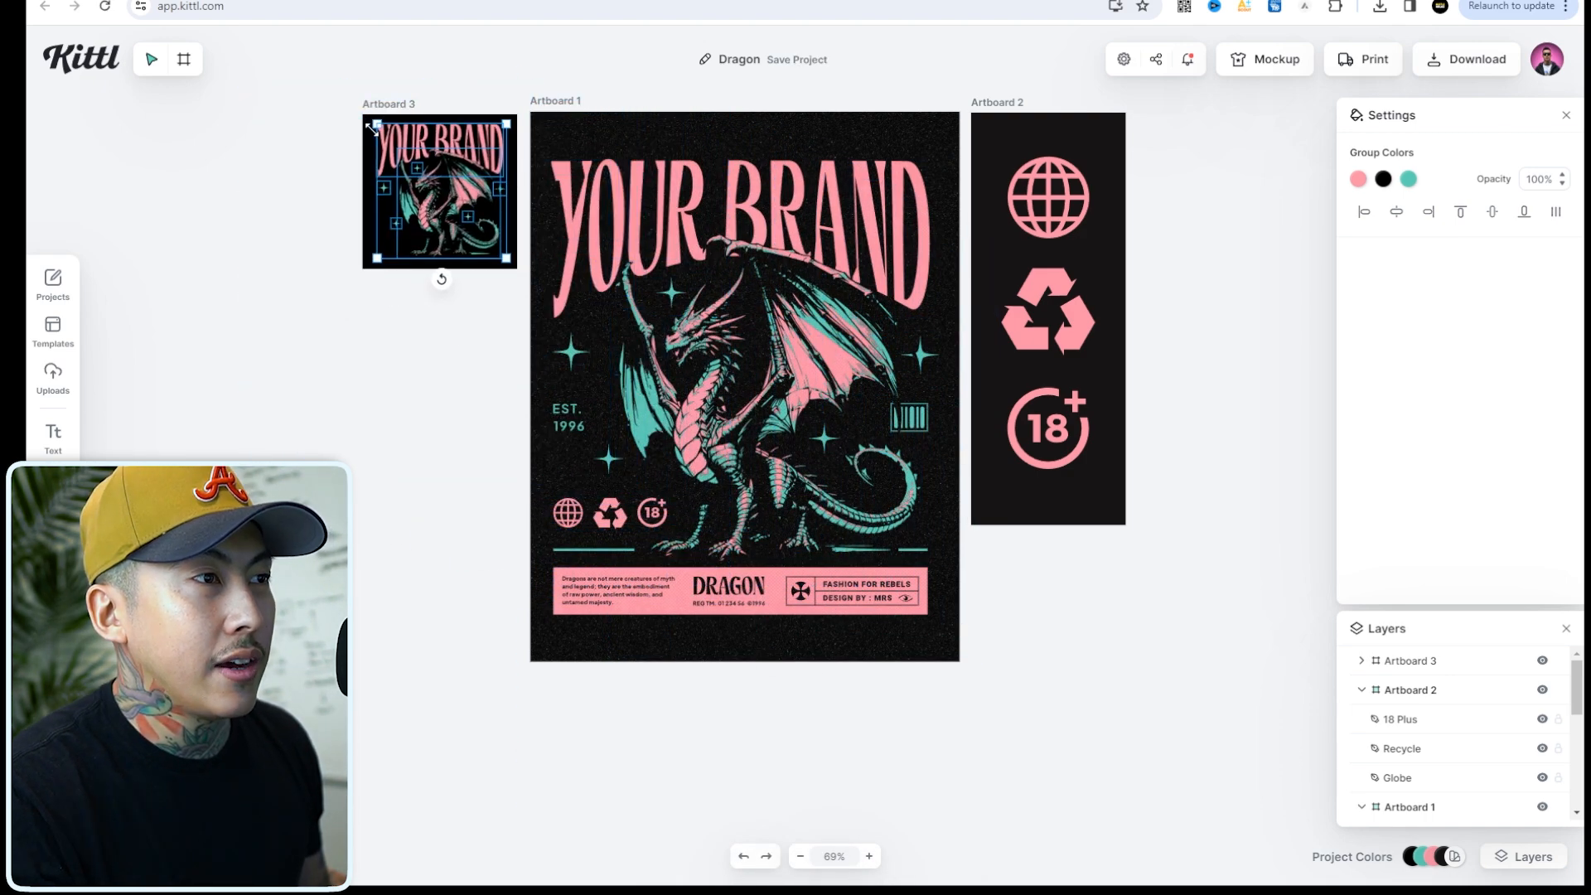
key("Escape")
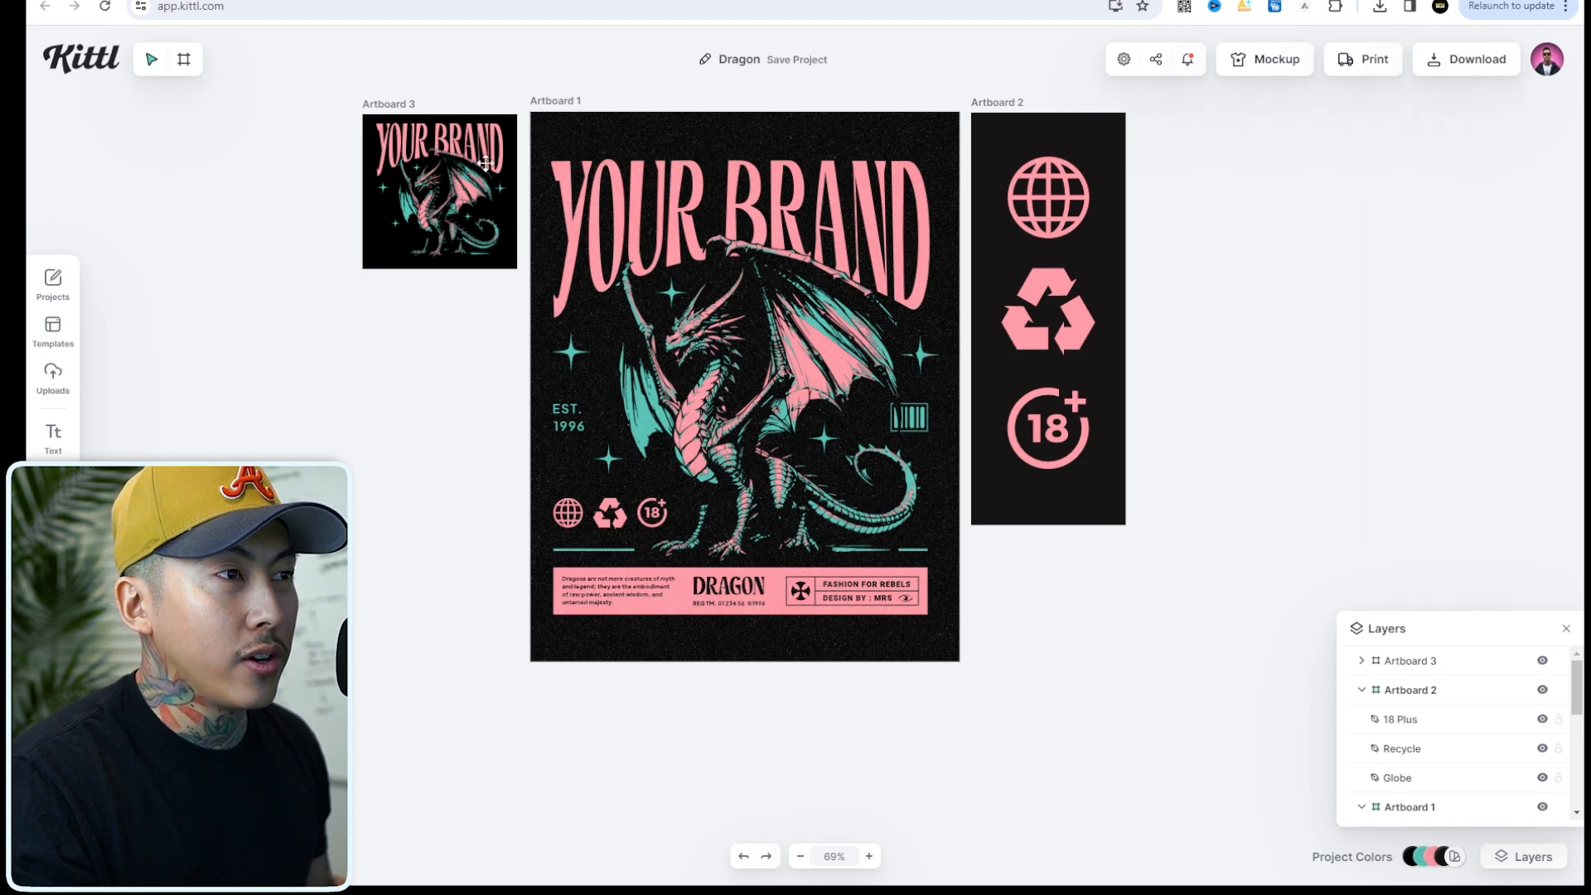
Rename Artboard 3 as Front Left Chest.
double_click(395, 104)
type("Front Left")
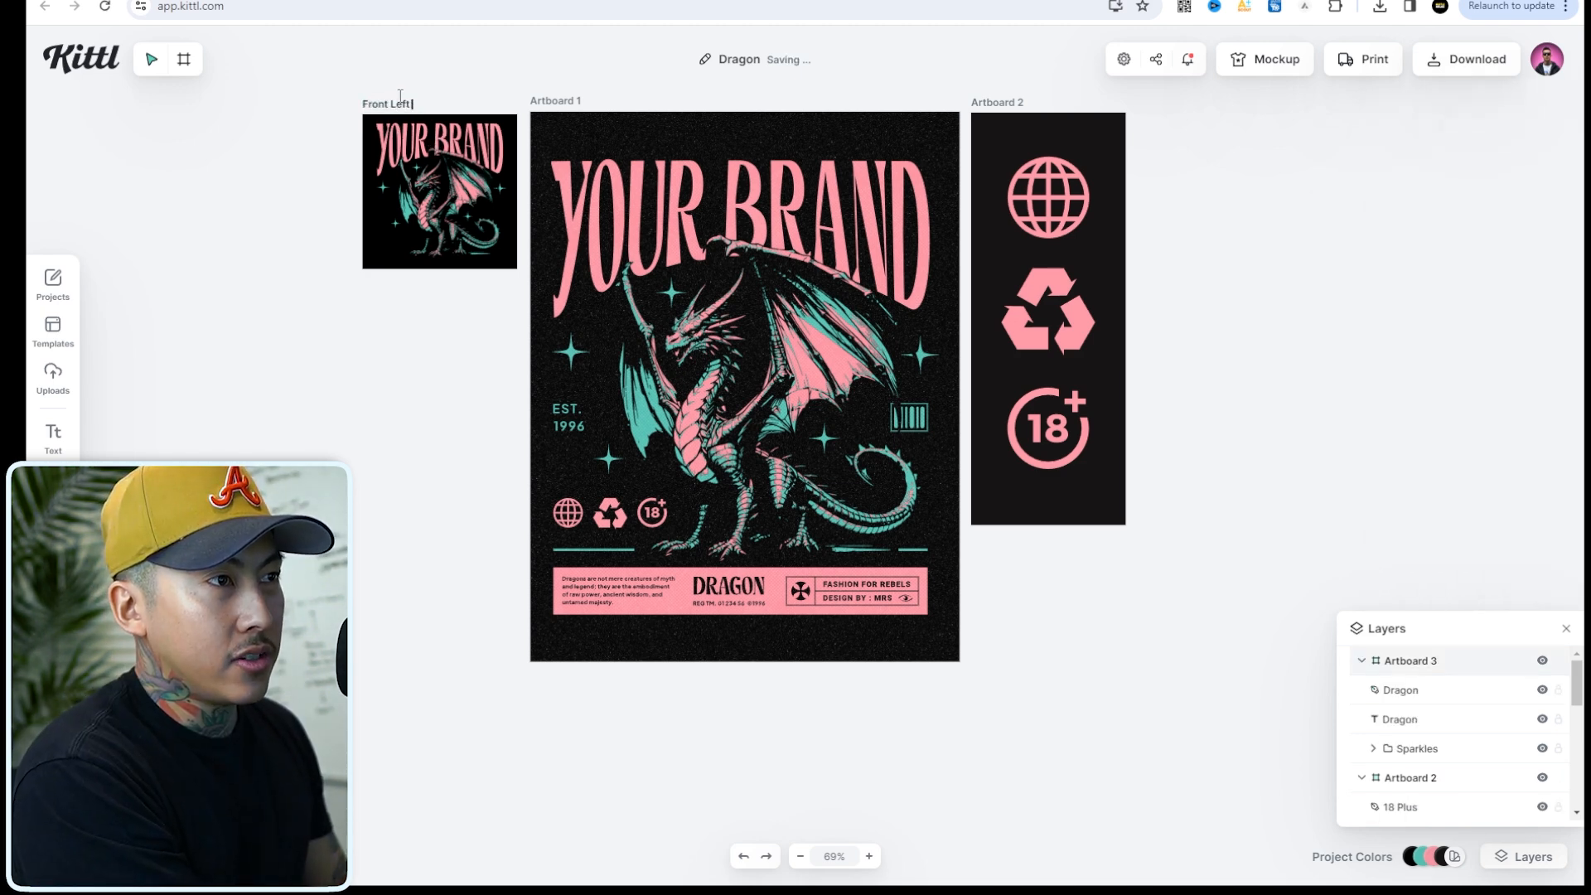
type(" Chest")
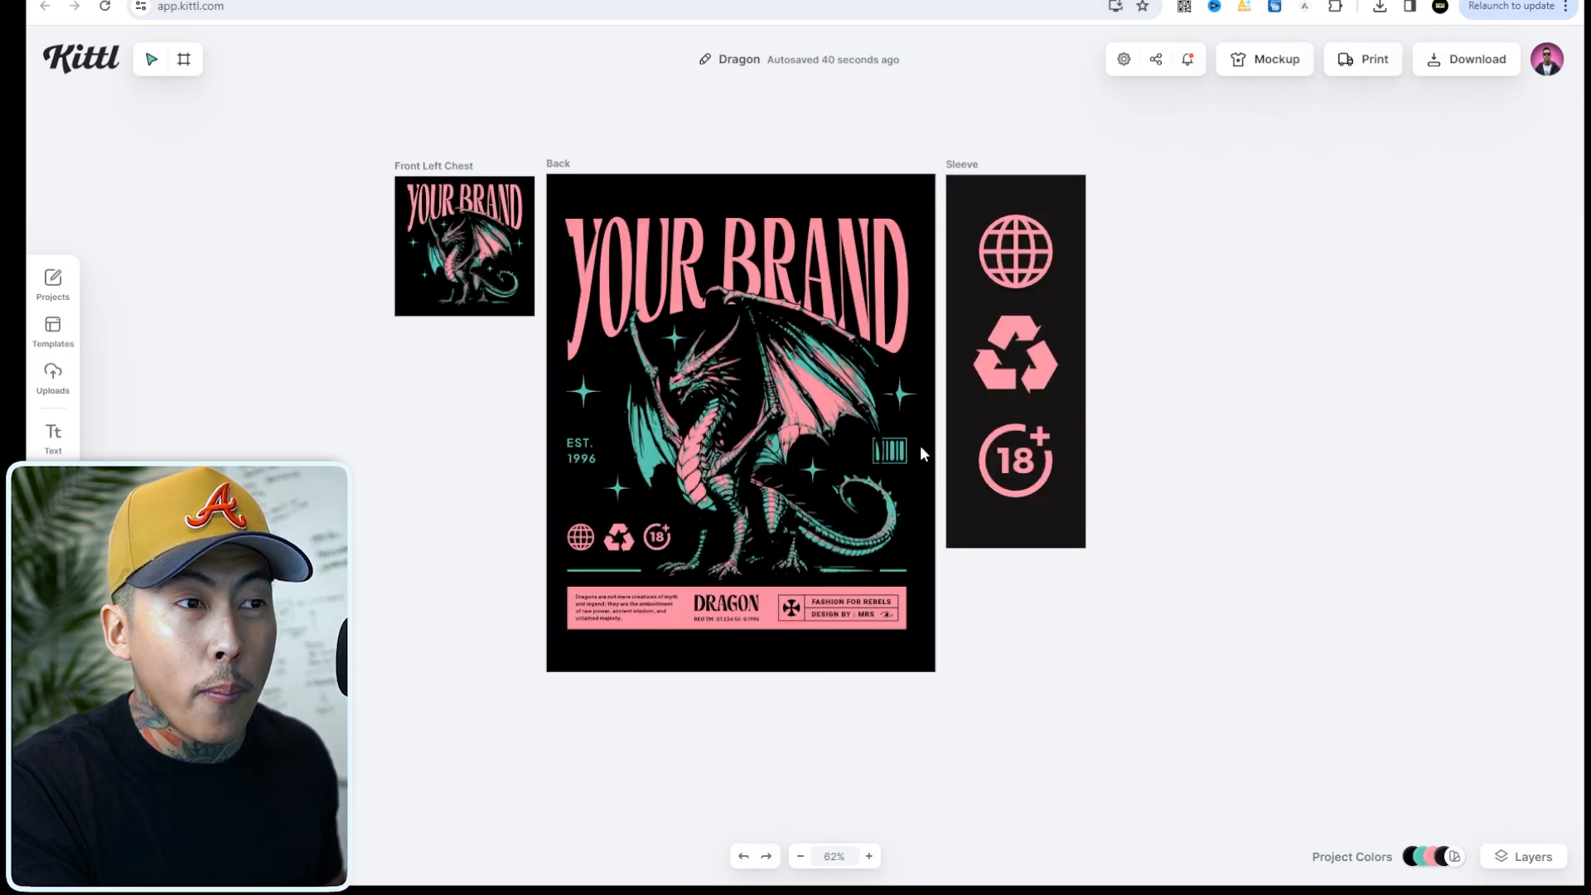
left_click_drag(1160, 595, 820, 568)
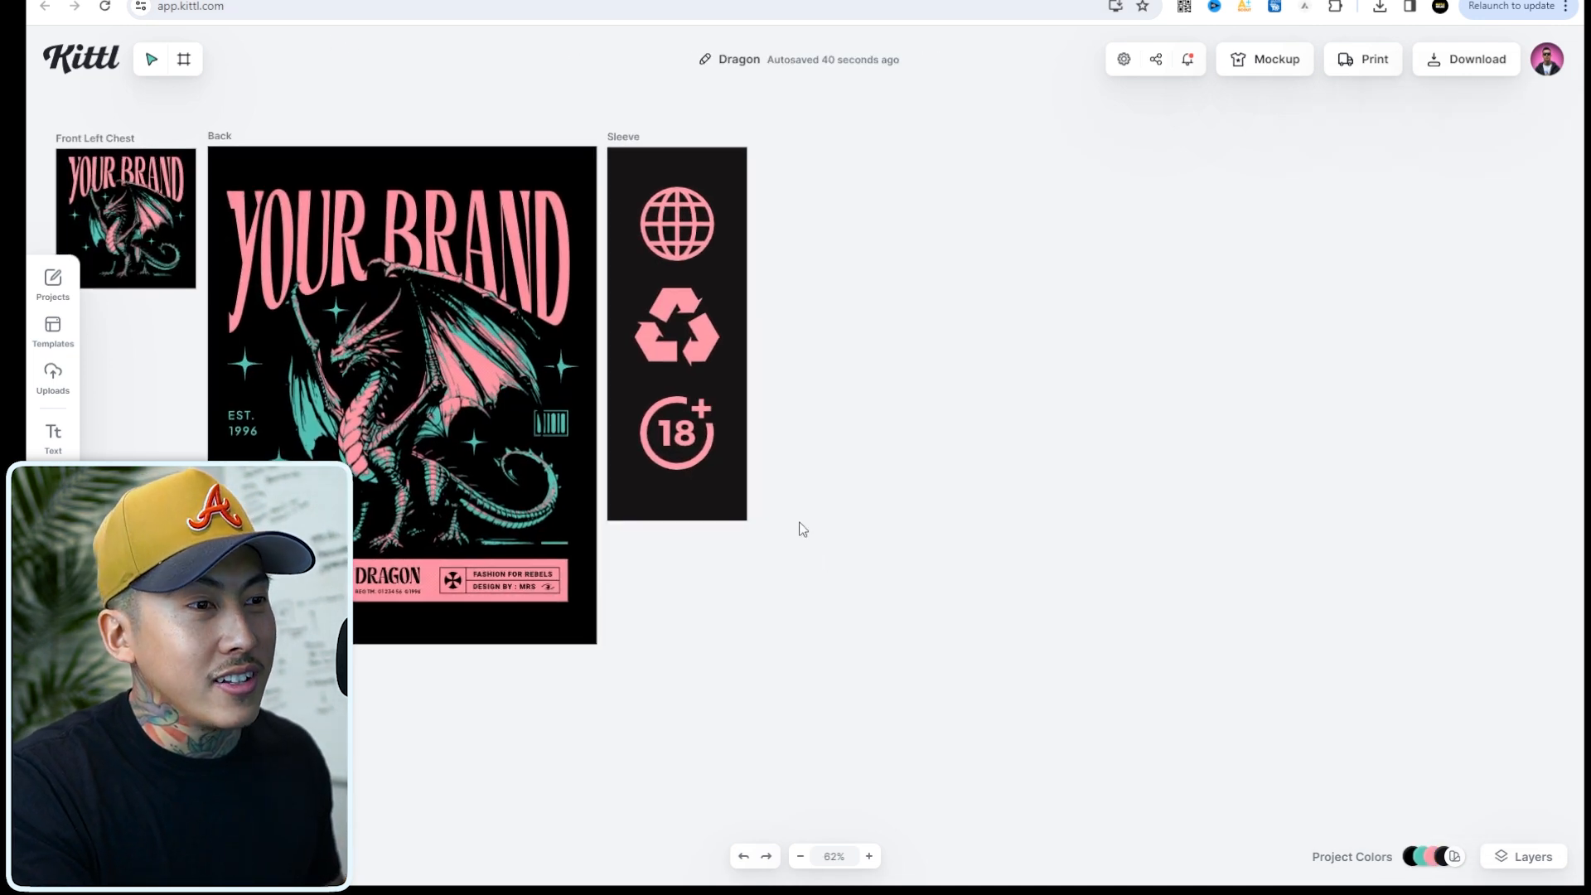
scroll(794, 520, "down", 10)
scroll(779, 520, "down", 5)
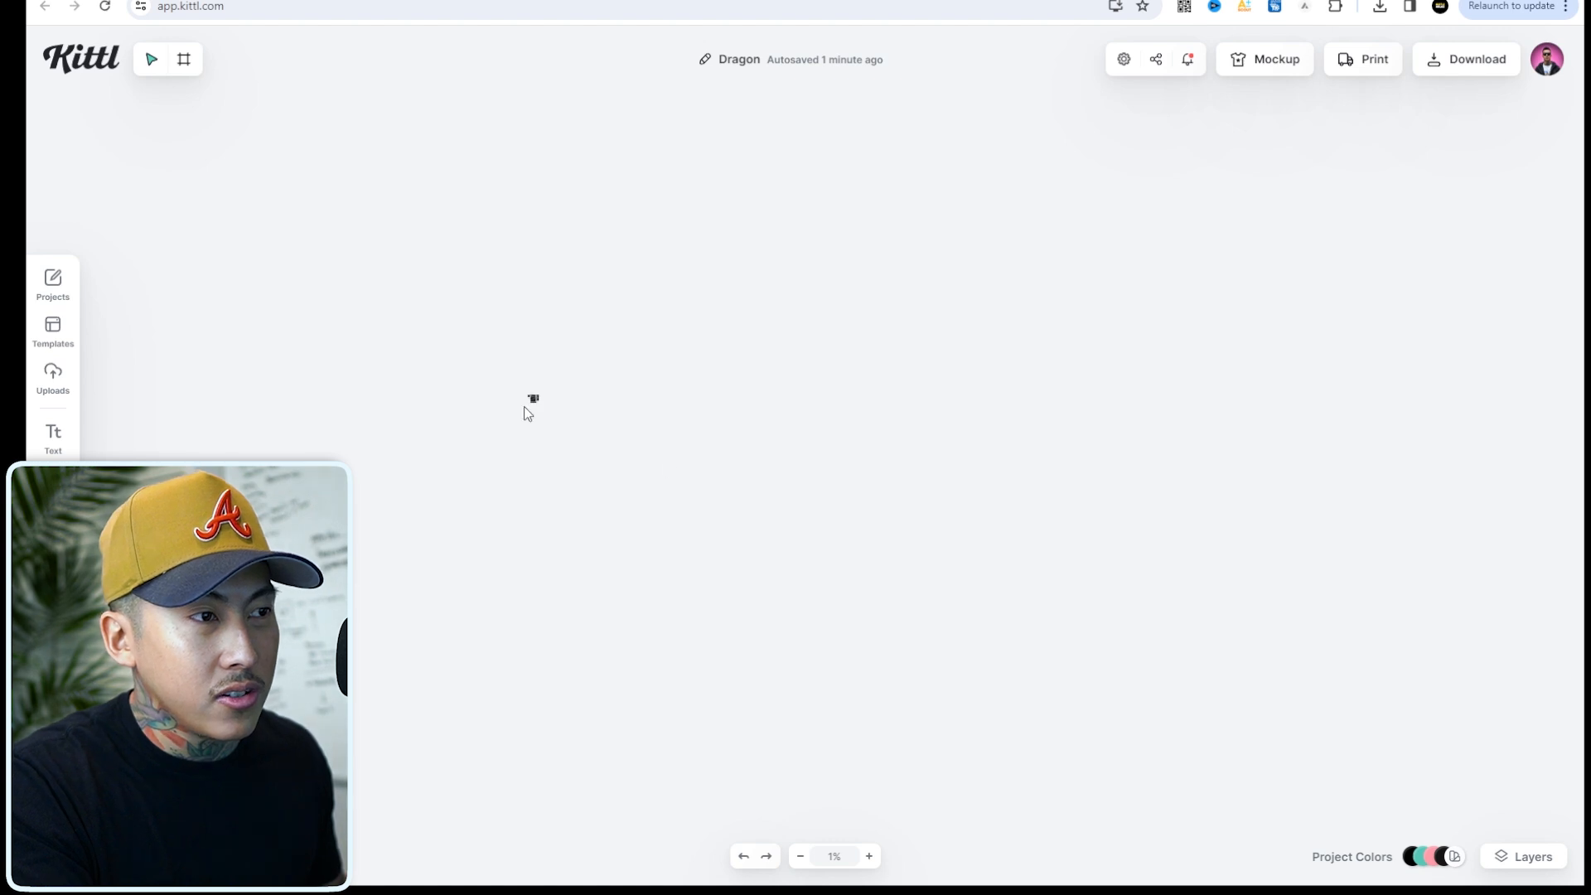
left_click_drag(523, 406, 623, 473)
left_click(869, 857)
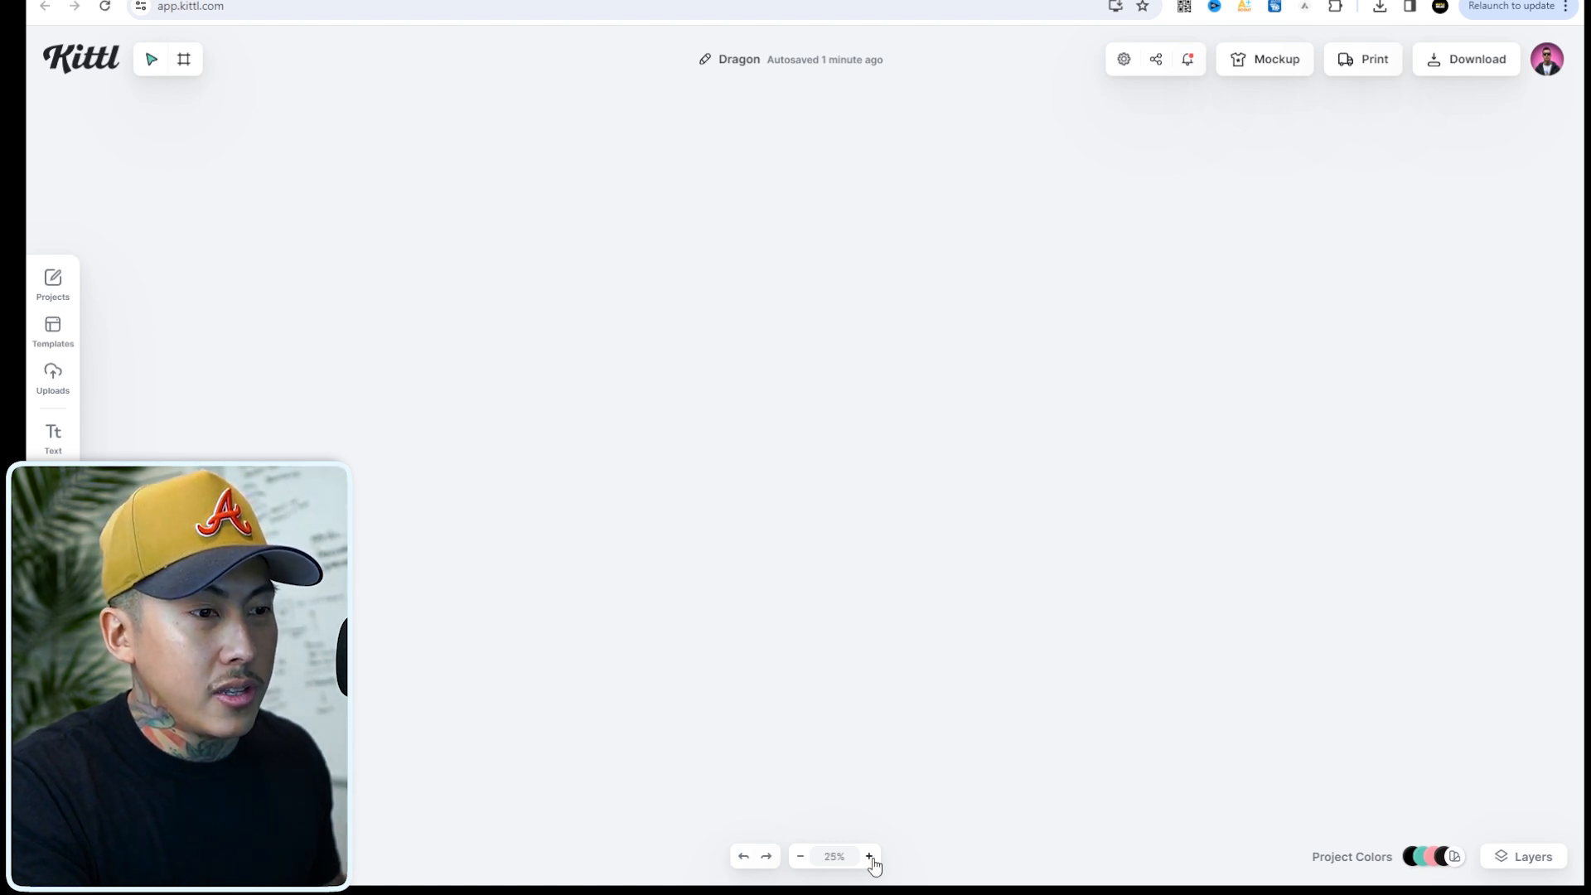
left_click_drag(1226, 288, 1086, 338)
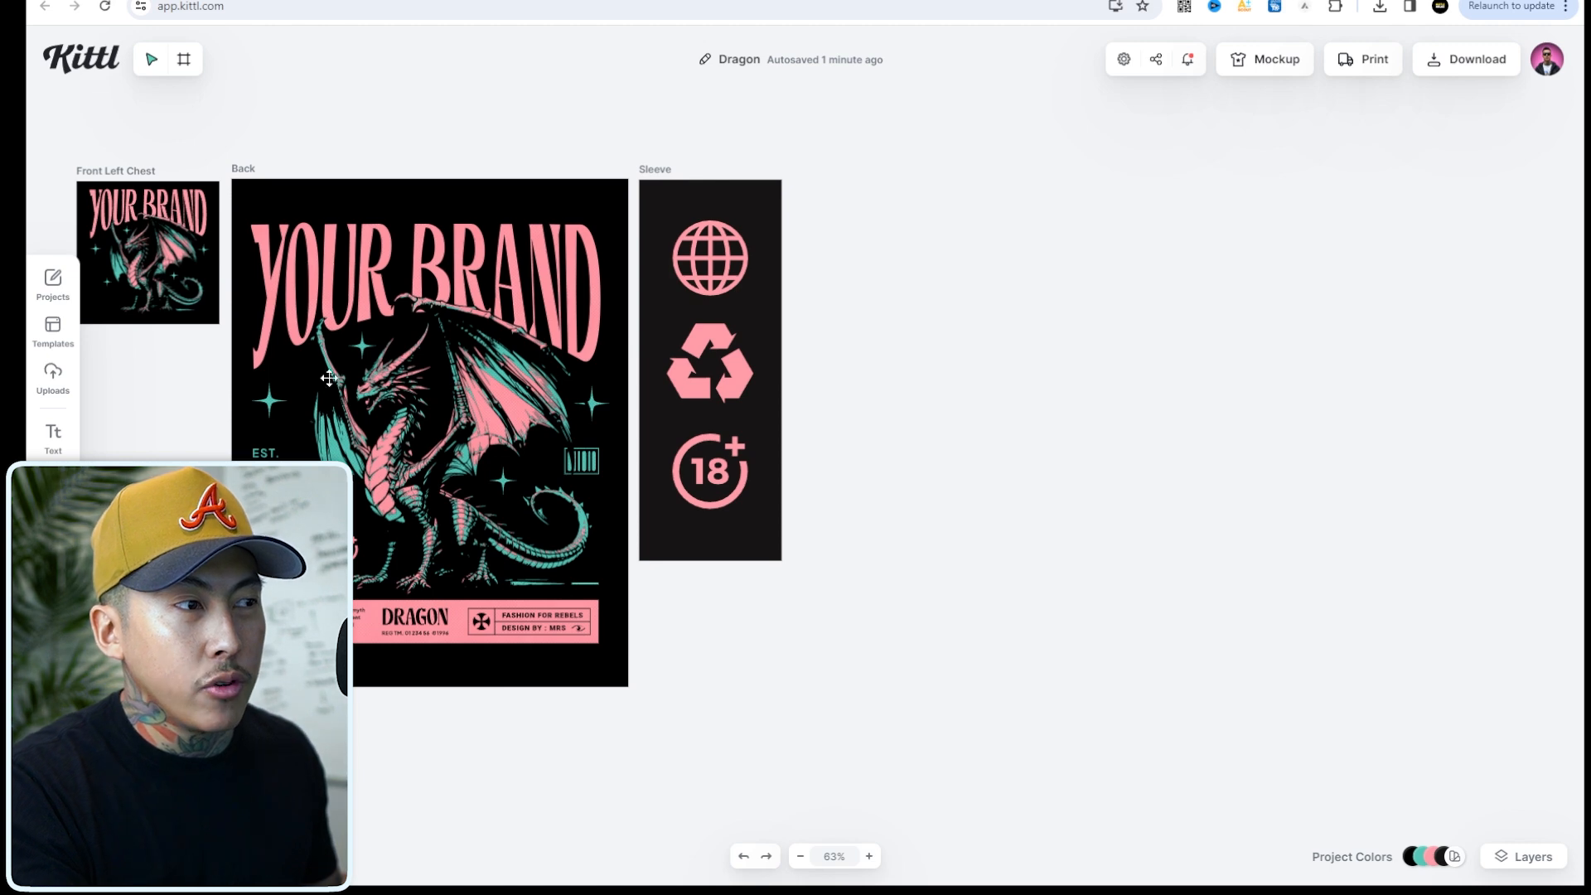
left_click_drag(194, 603, 387, 550)
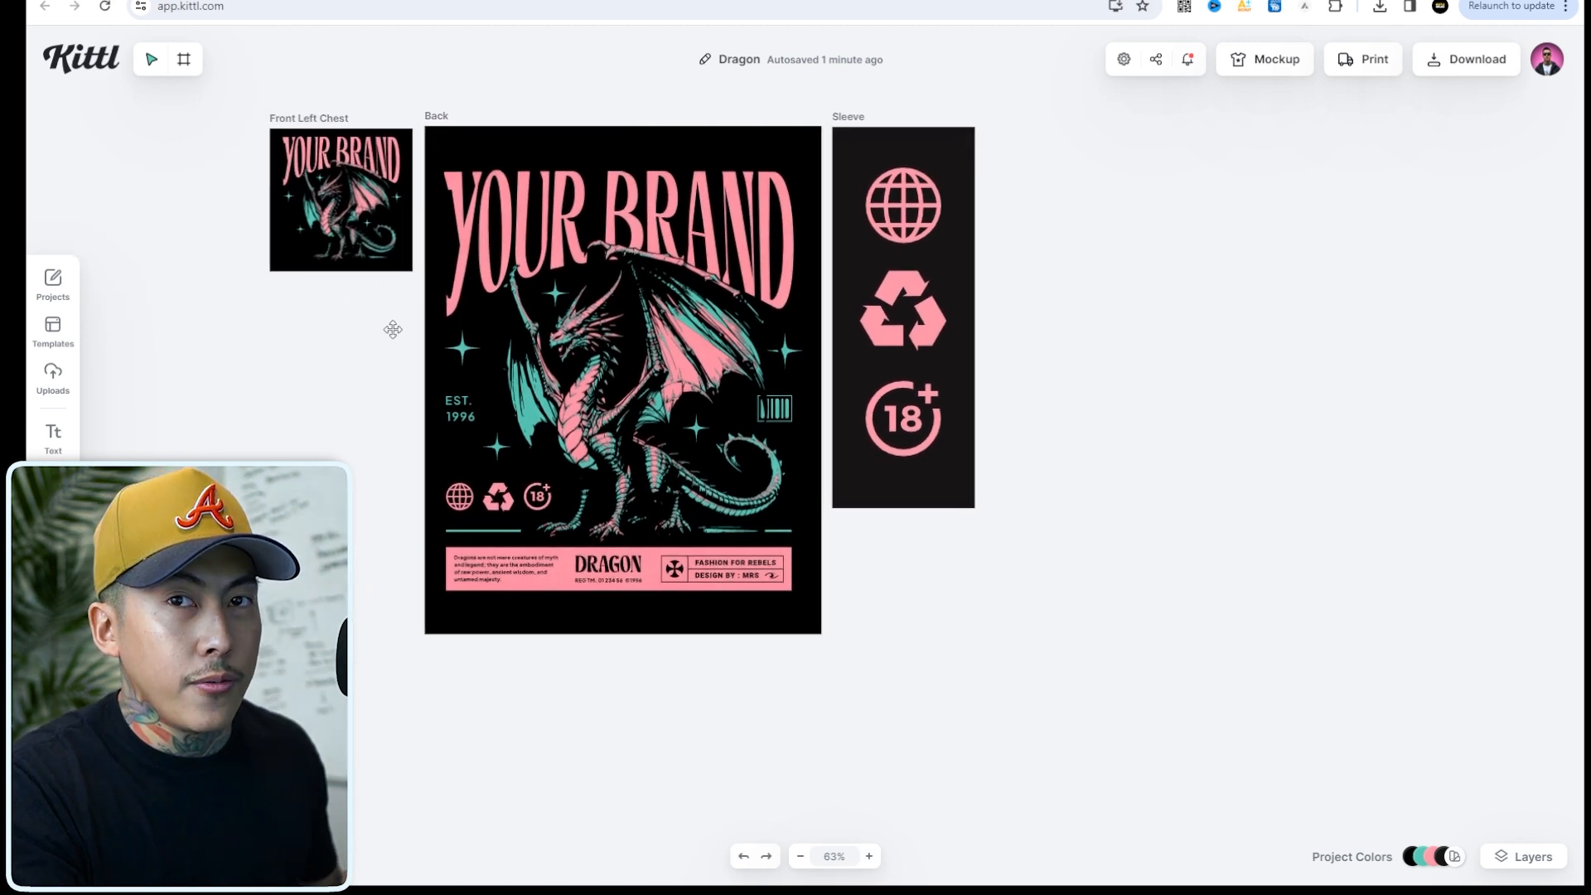
Review the keyboard shortcuts overview and try out panning and zooming the canvas around the three artboards.
key("question")
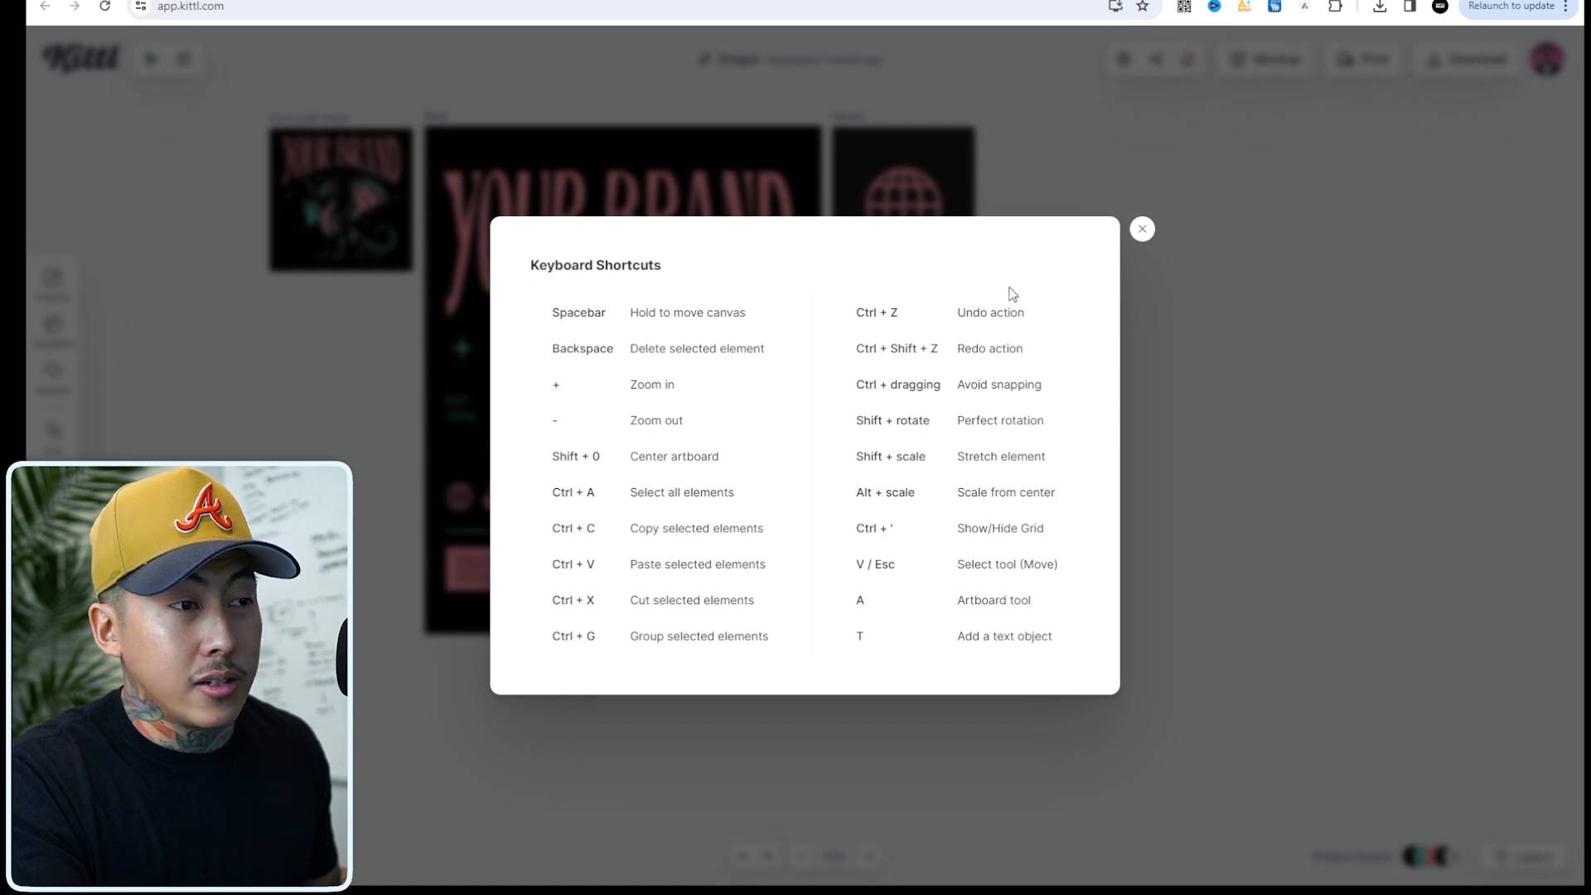
left_click(1142, 229)
left_click_drag(1173, 281, 1089, 345)
scroll(862, 673, "down", 4)
scroll(862, 659, "up", 2)
scroll(846, 646, "down", 2)
scroll(845, 643, "up", 6)
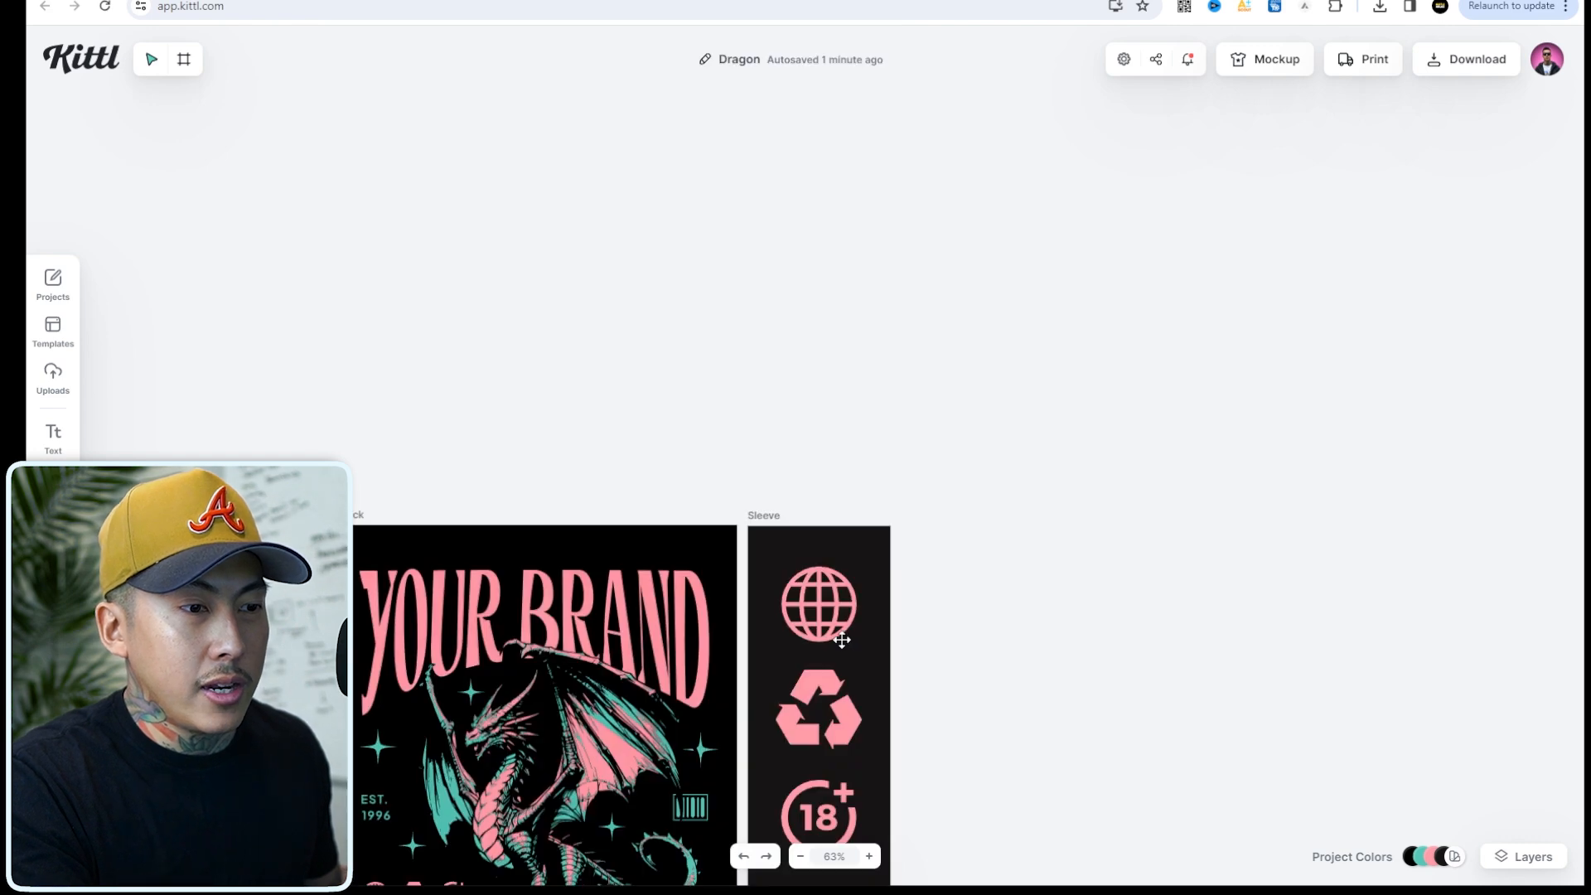
scroll(840, 645, "down", 3)
scroll(779, 562, "down", 8)
scroll(778, 571, "up", 5)
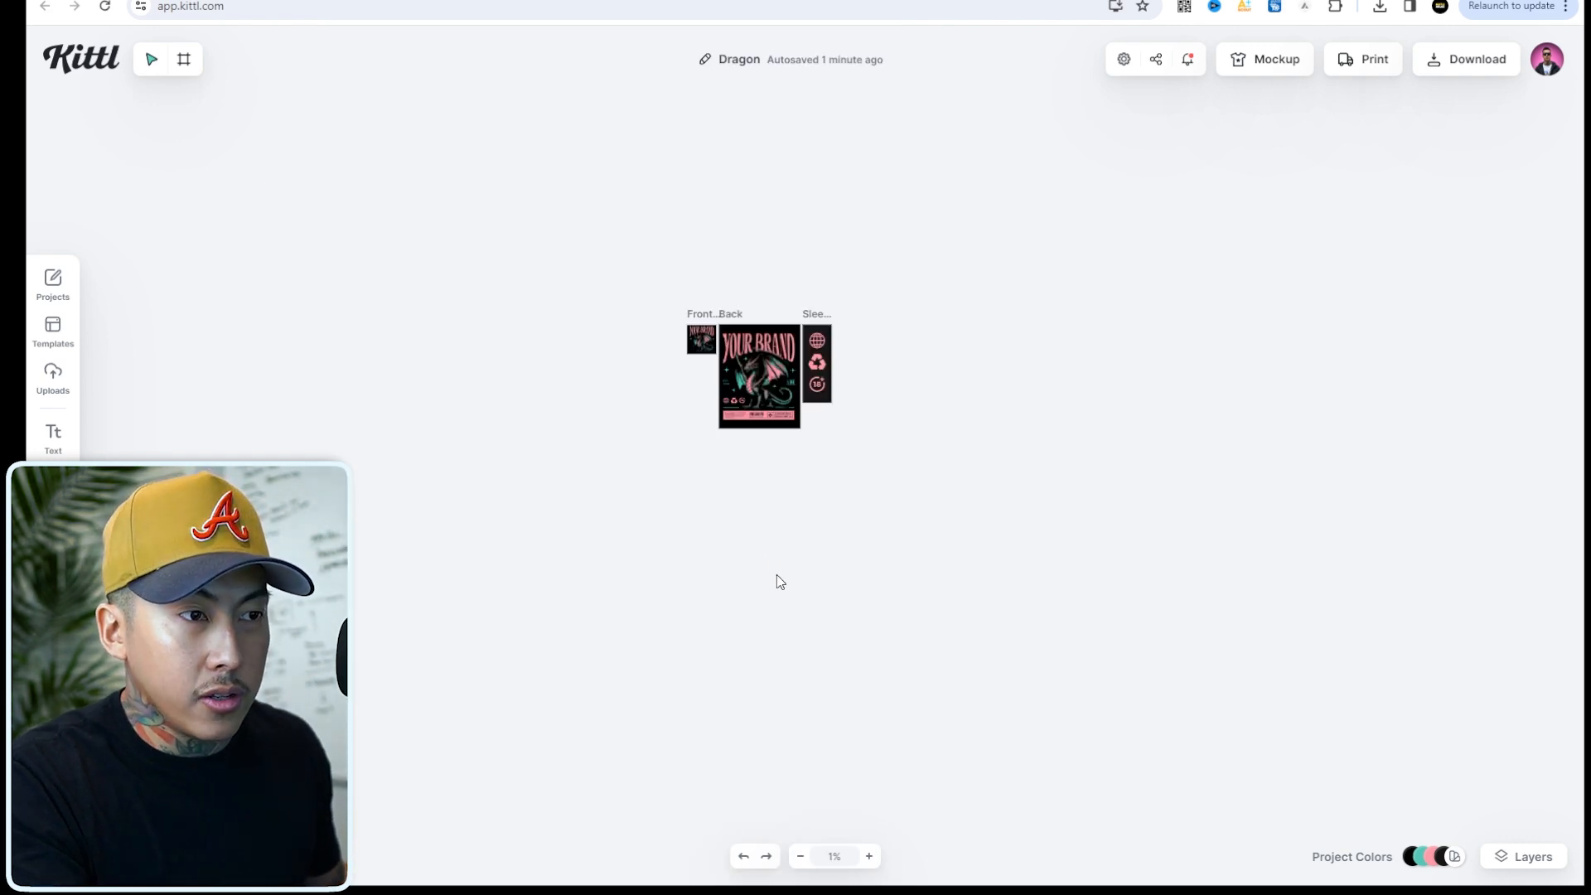
left_click_drag(809, 342, 695, 426)
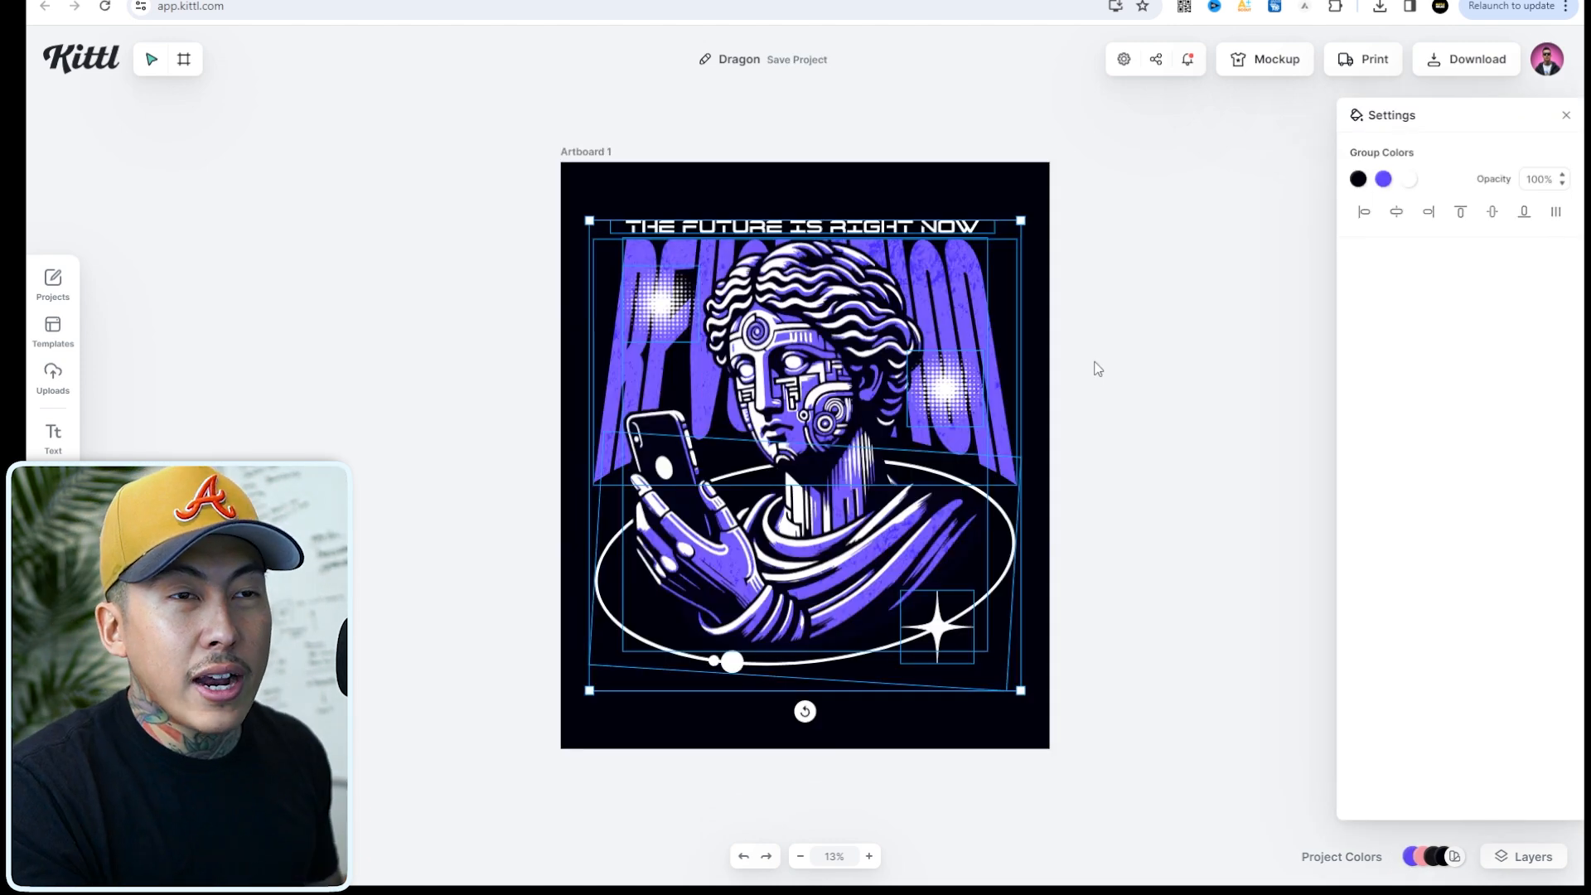
Hide the Front Left Chest, Sleeve and Back artboards so that only Artboard 1 with the statue design is shown.
left_click(1097, 368)
left_click_drag(1119, 767, 634, 232)
left_click(1095, 351)
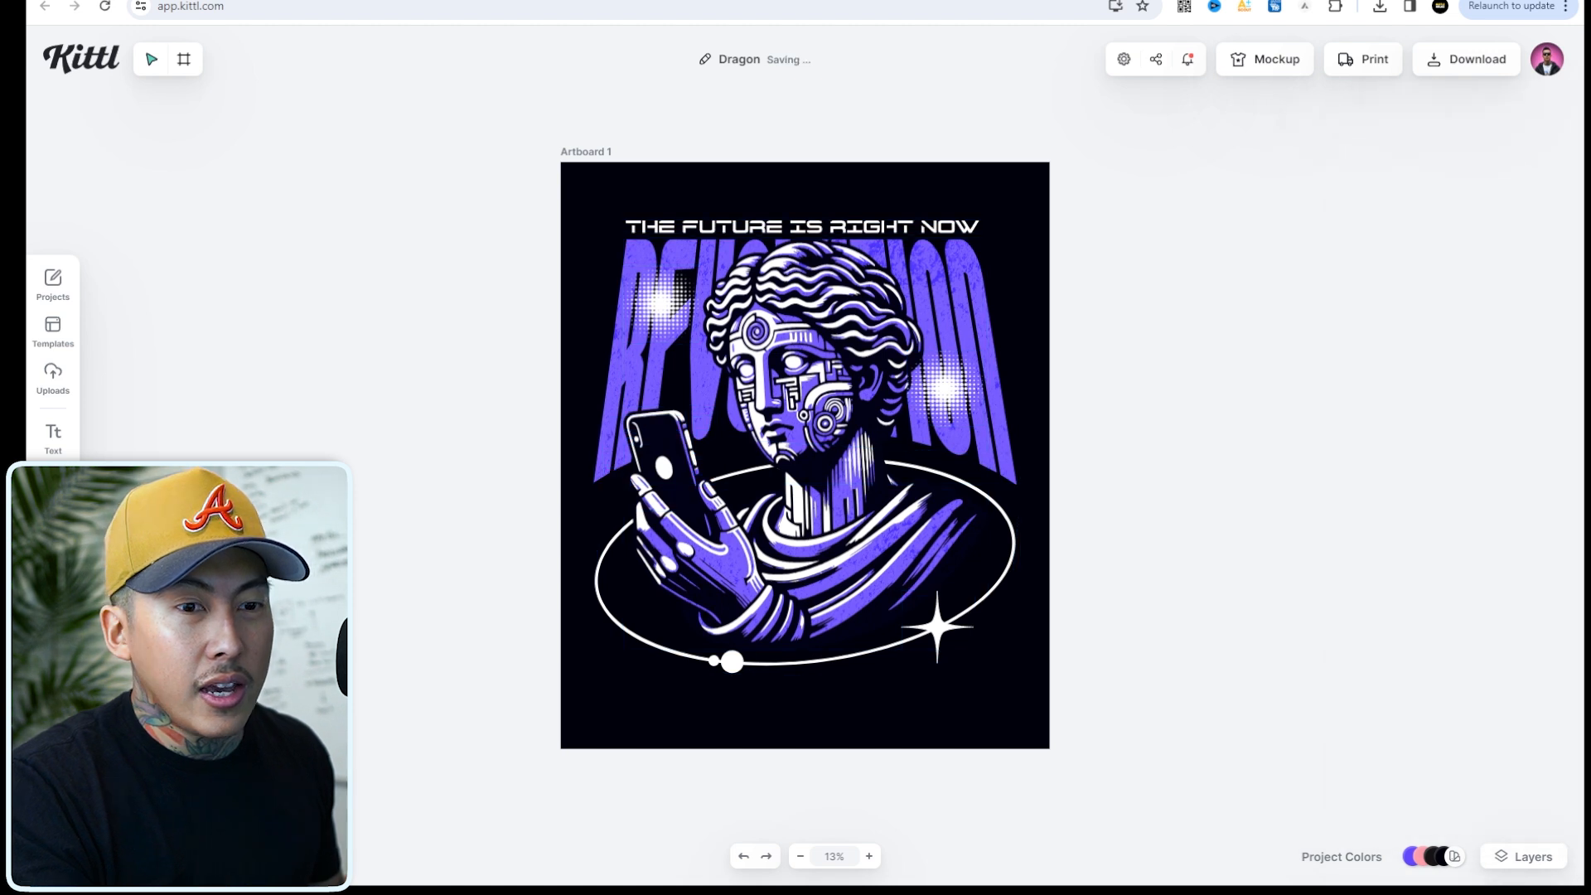
left_click(1523, 857)
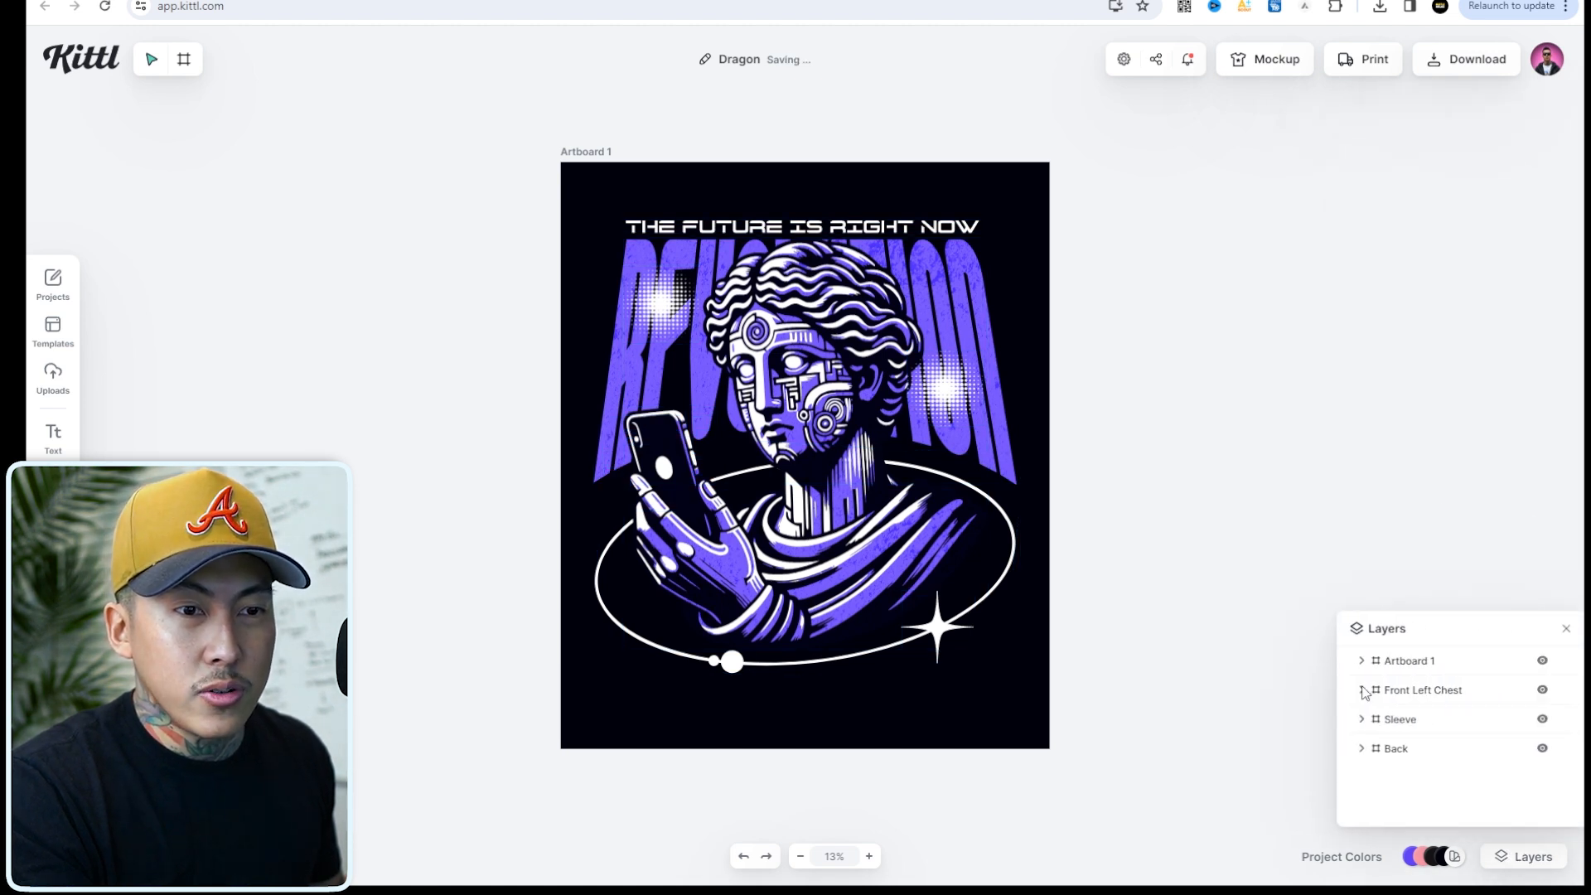
left_click(1541, 720)
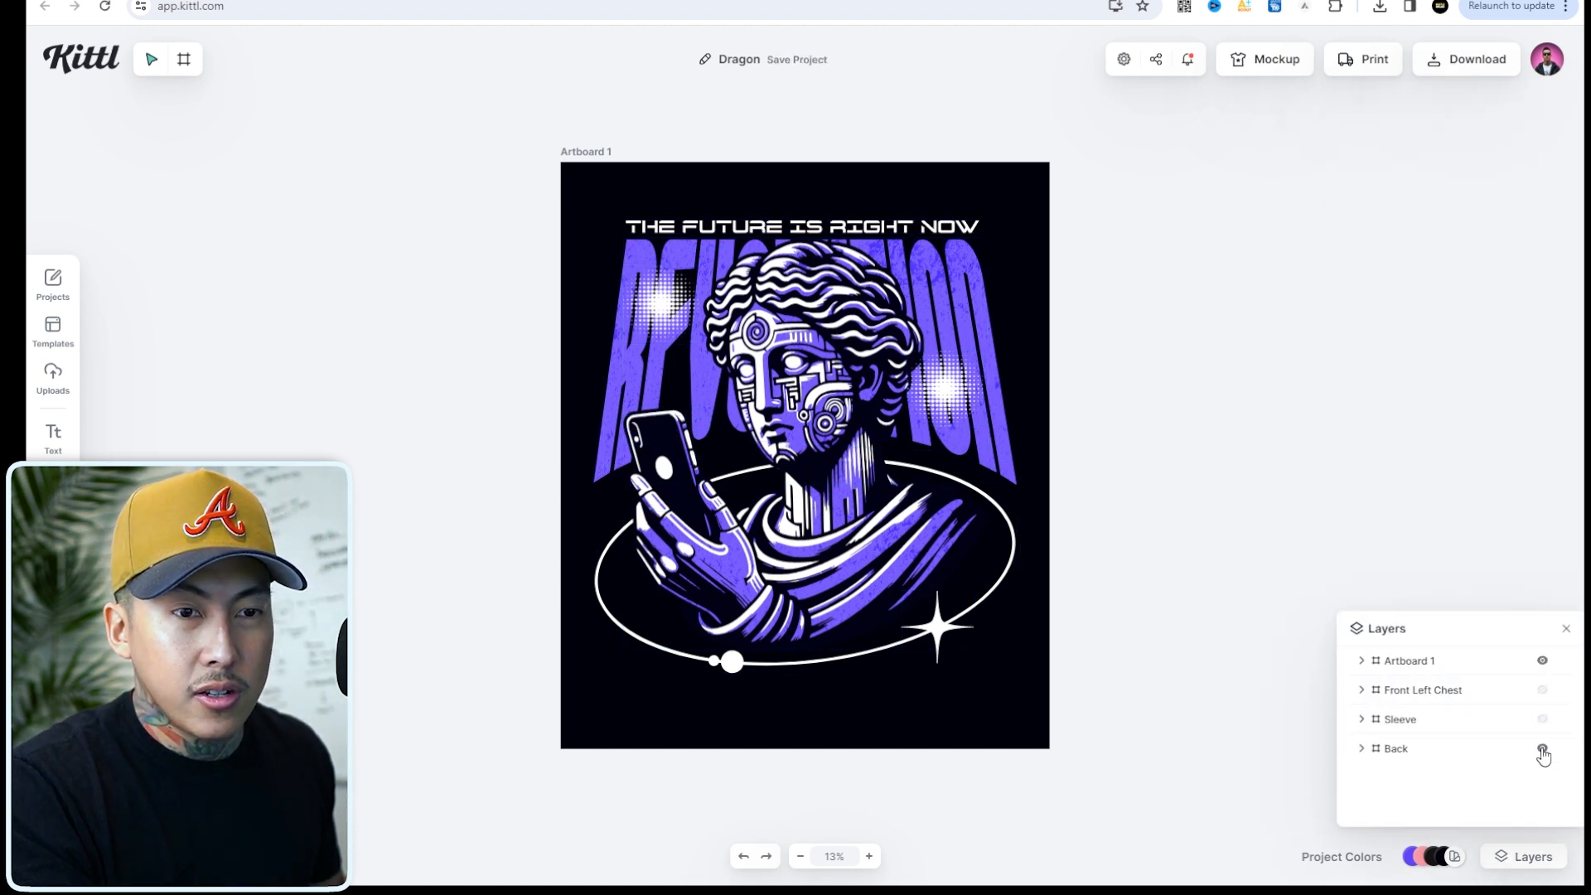
Scale all elements of the statue design down to roughly a third and place them in Artboard 1's lower-right corner.
key("ctrl+a")
scroll(1472, 783, "down", 2)
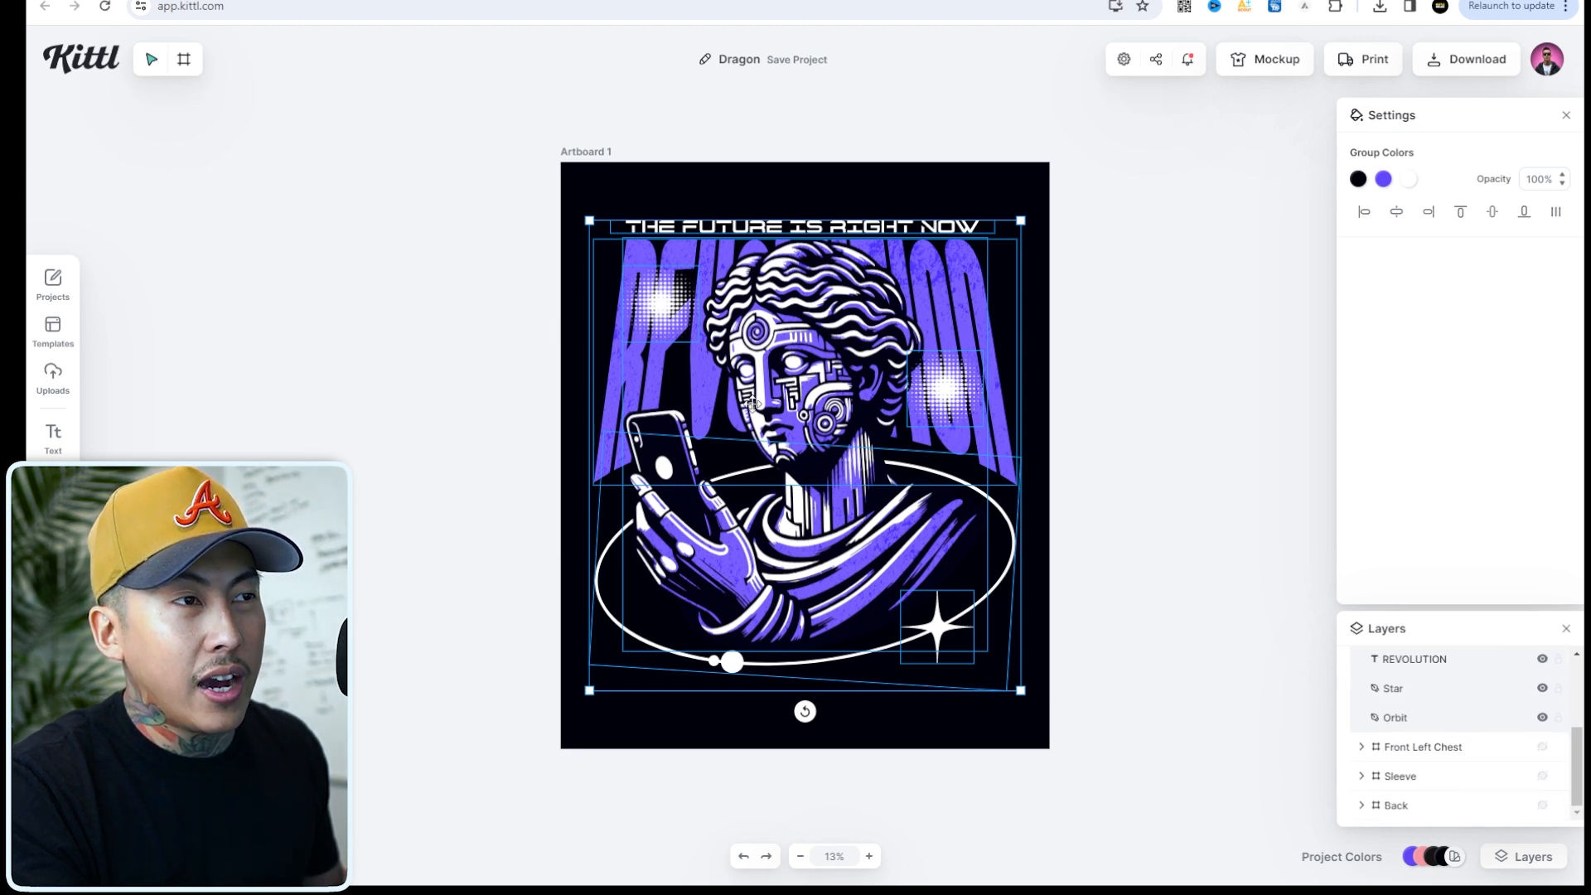
left_click_drag(589, 221, 934, 462)
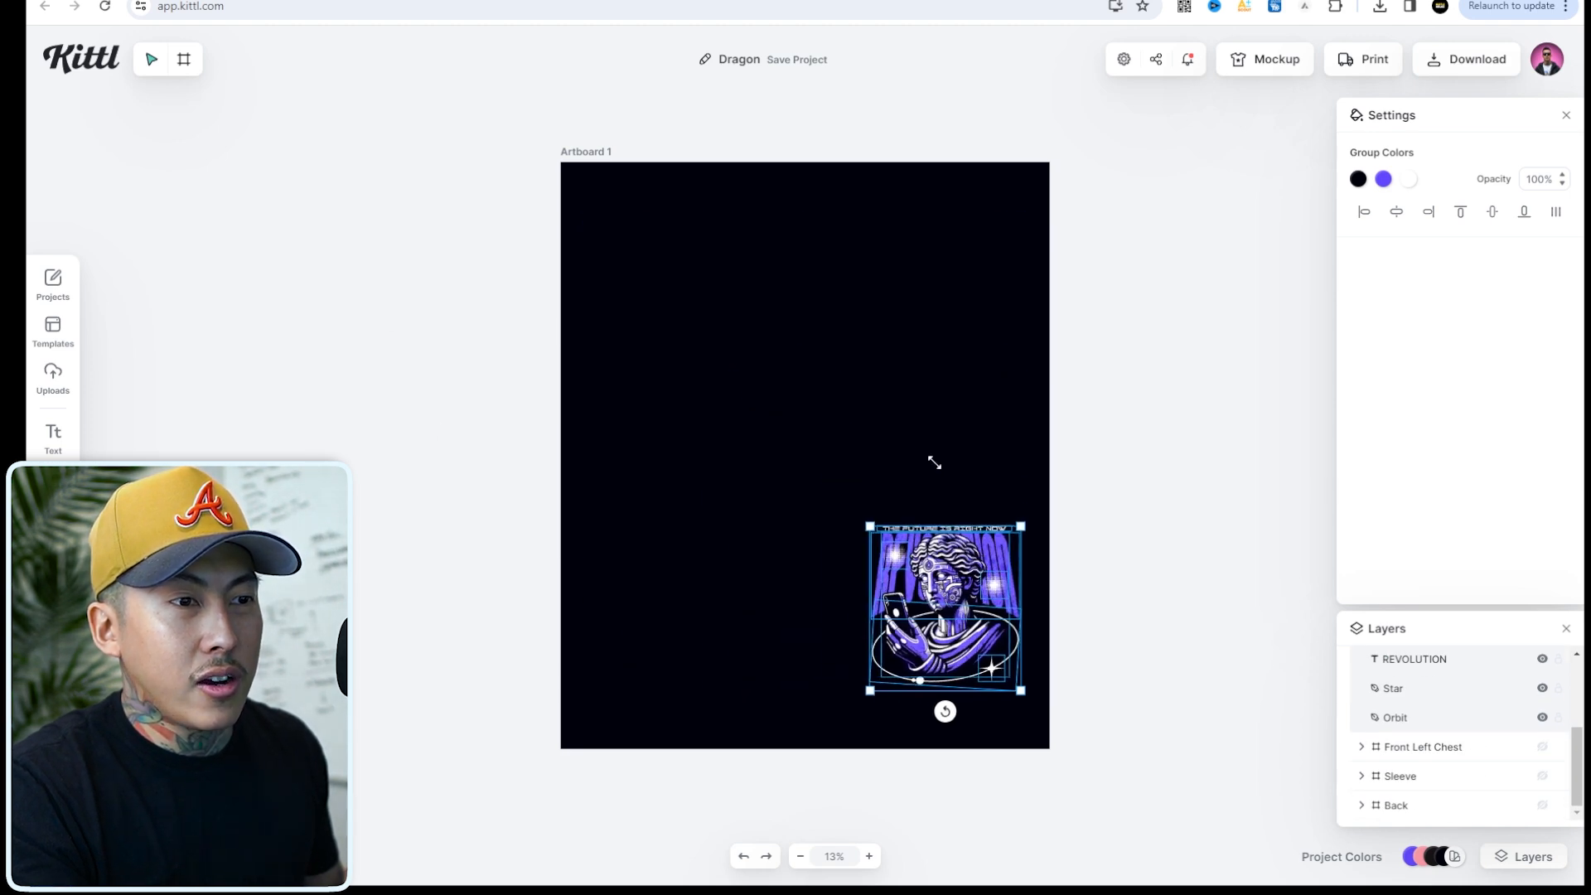
left_click_drag(946, 566, 961, 605)
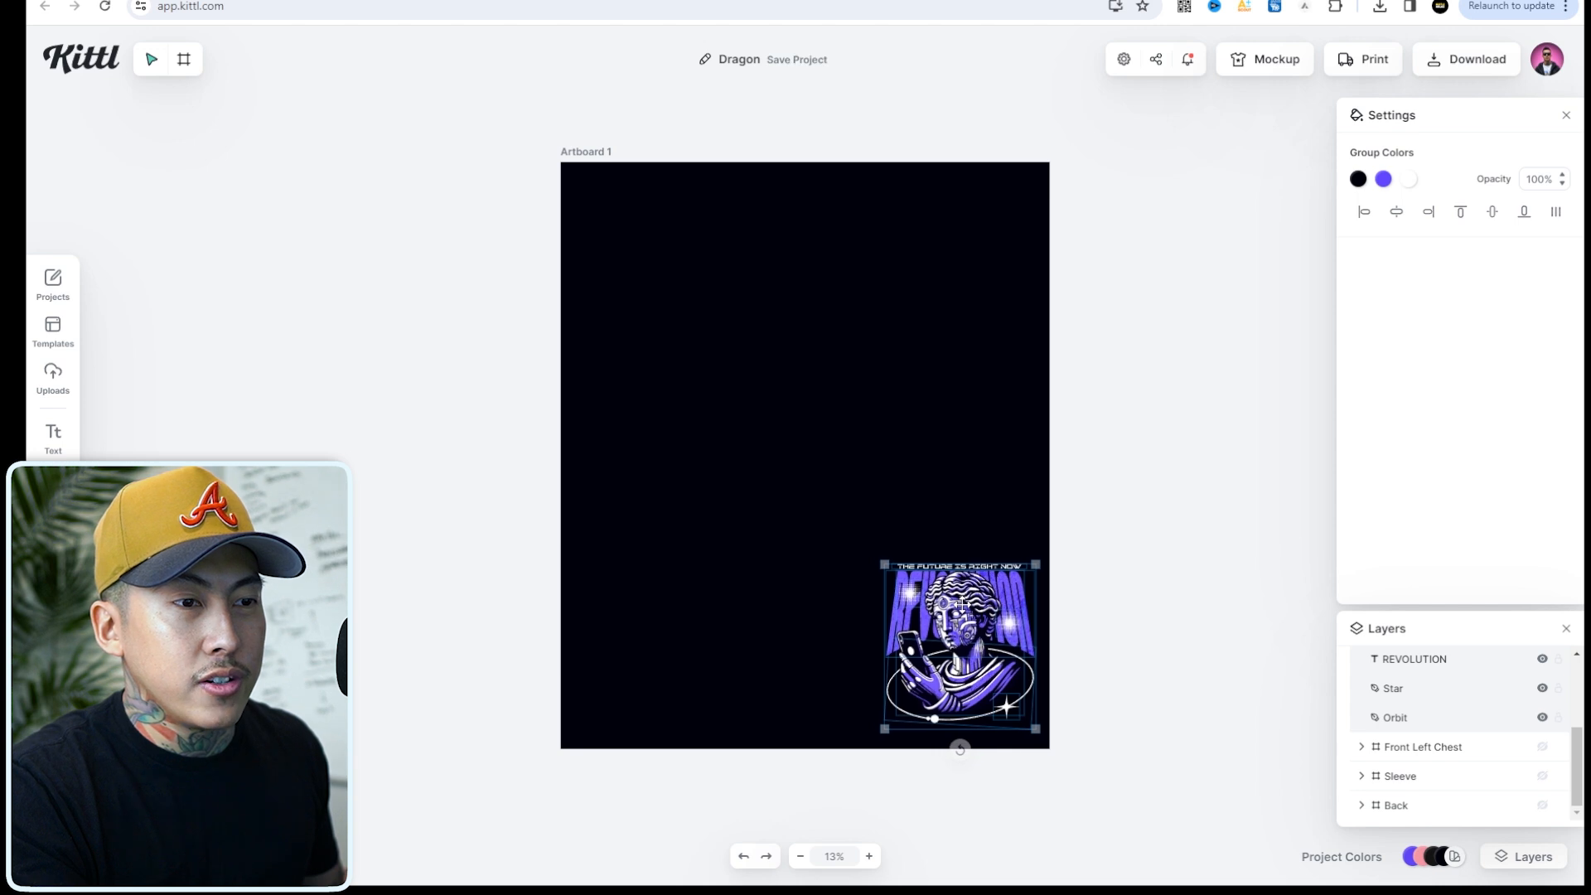
Shrink Artboard 1 around the reduced statue design to about 27.62 in wide by 33.15 in high.
left_click(736, 344)
left_click(566, 166)
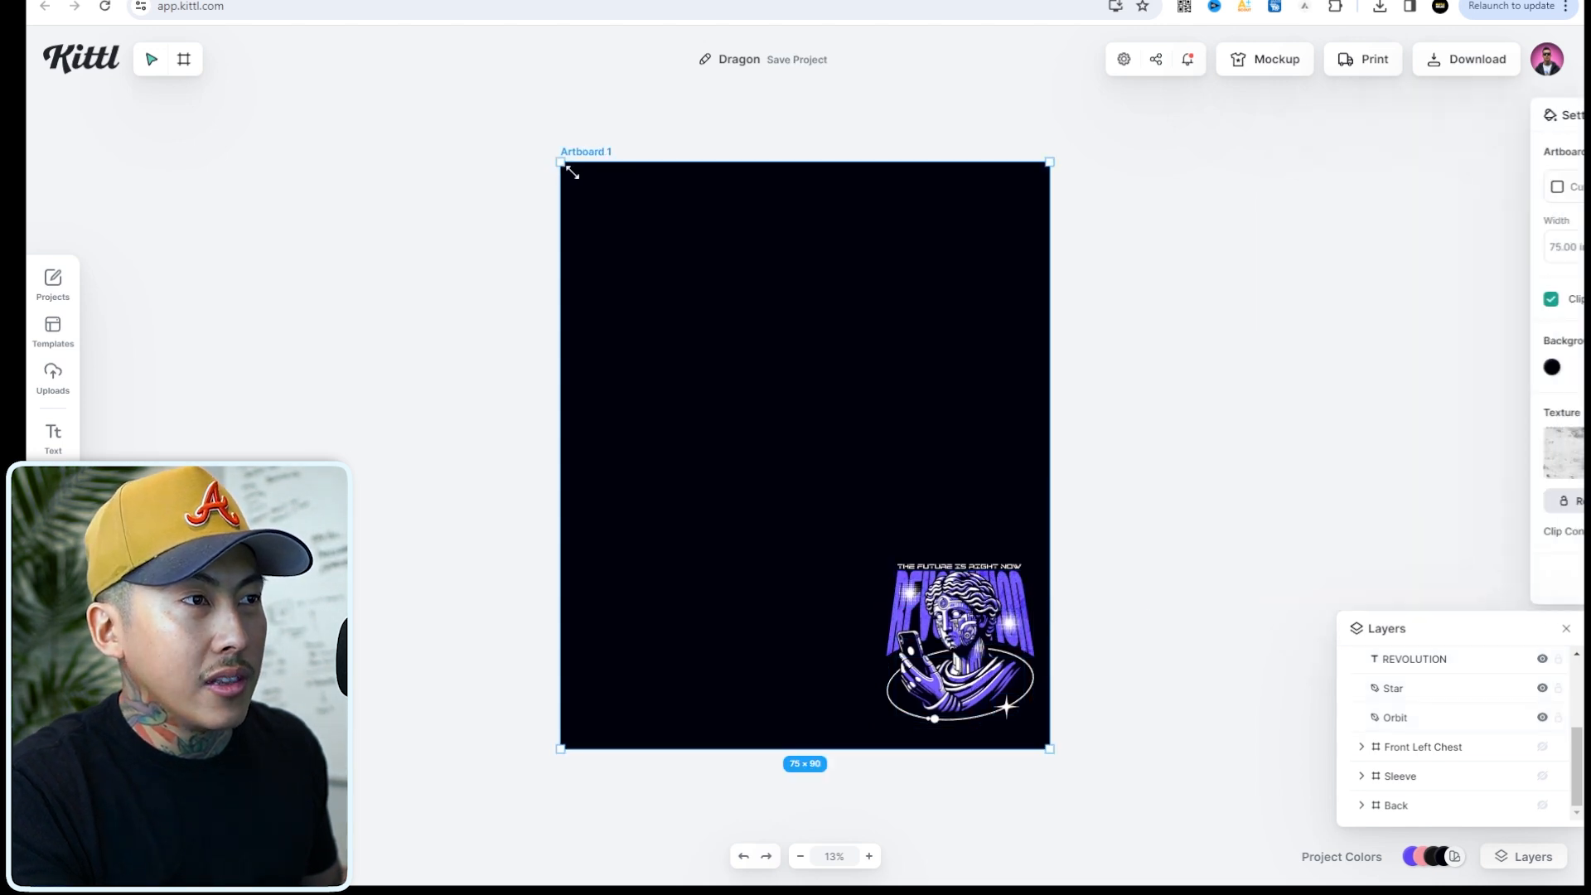
left_click_drag(567, 167, 862, 535)
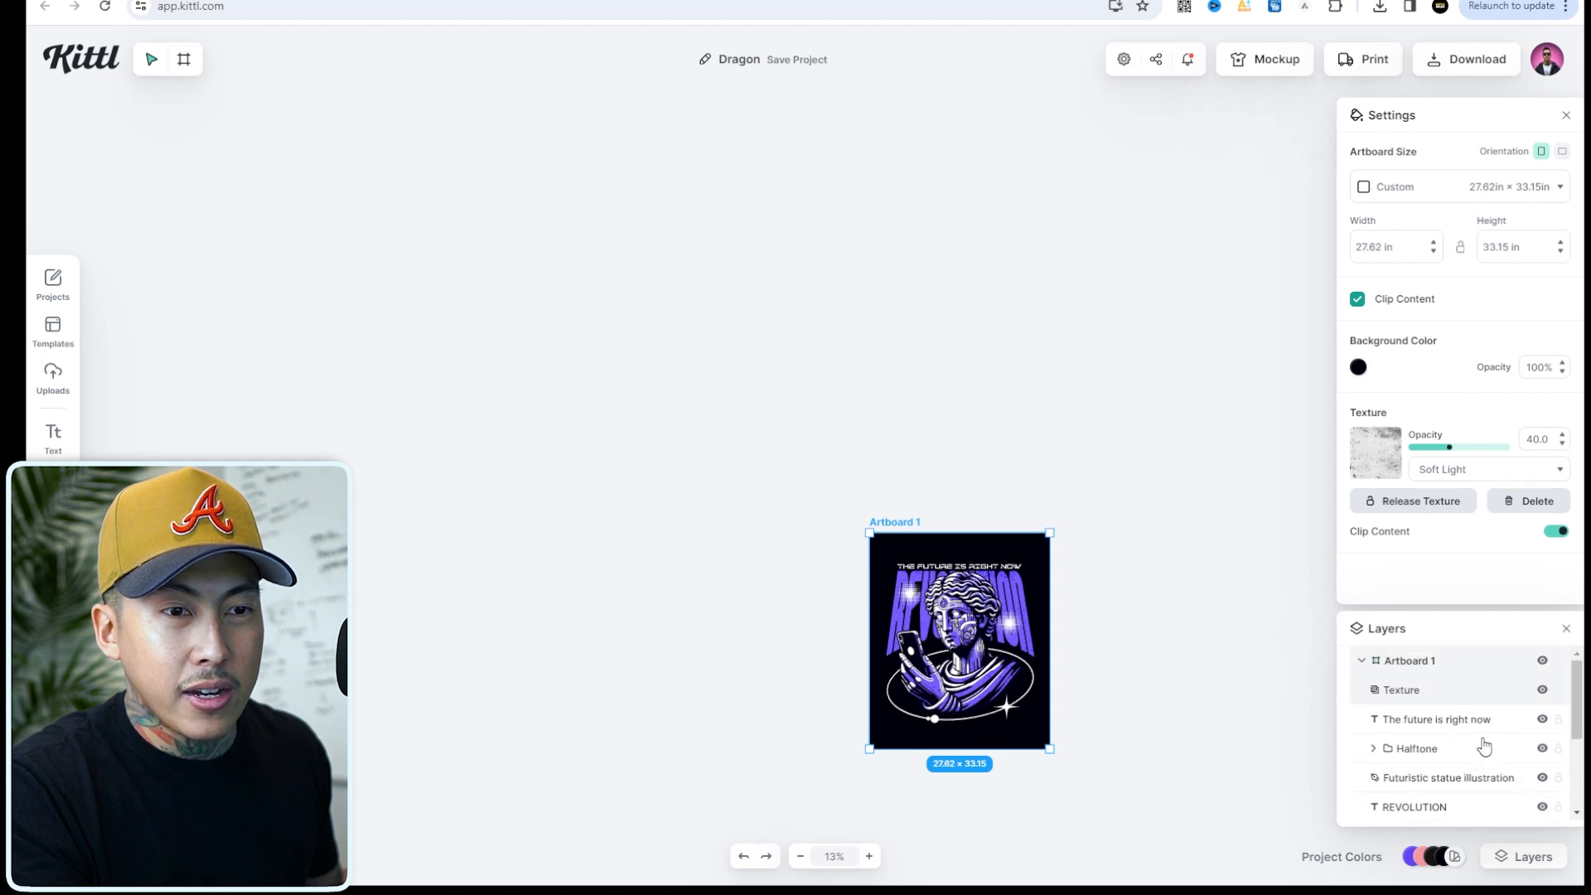
Show the Front Left Chest, Sleeve and Back artboards again and move Artboard 1 directly to the right of Sleeve.
left_click(1361, 660)
left_click(1542, 691)
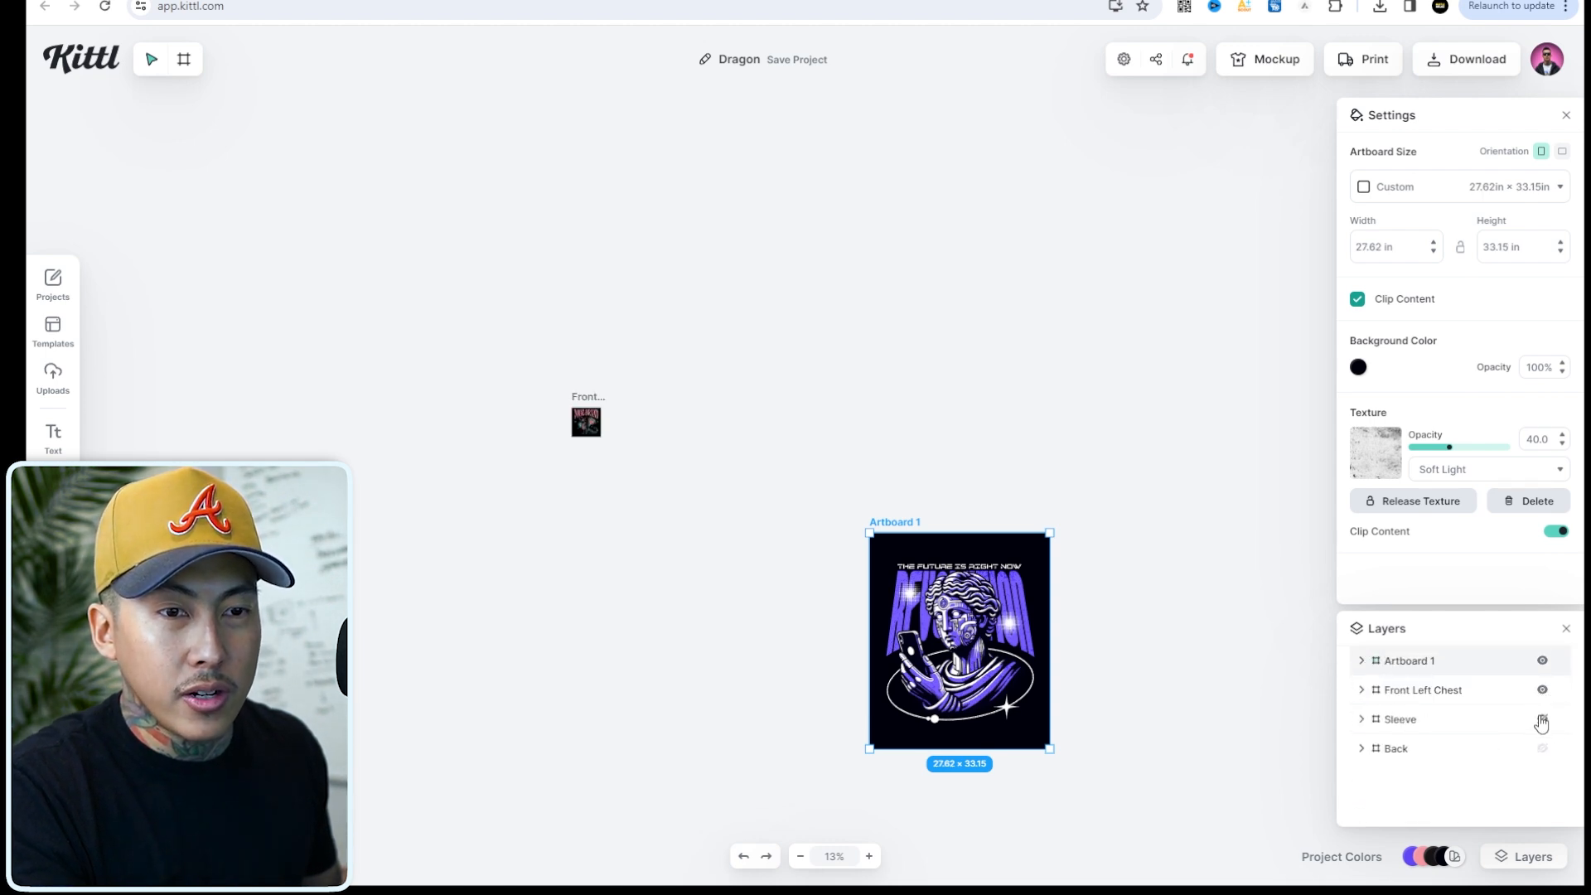
left_click(1542, 719)
left_click(1542, 749)
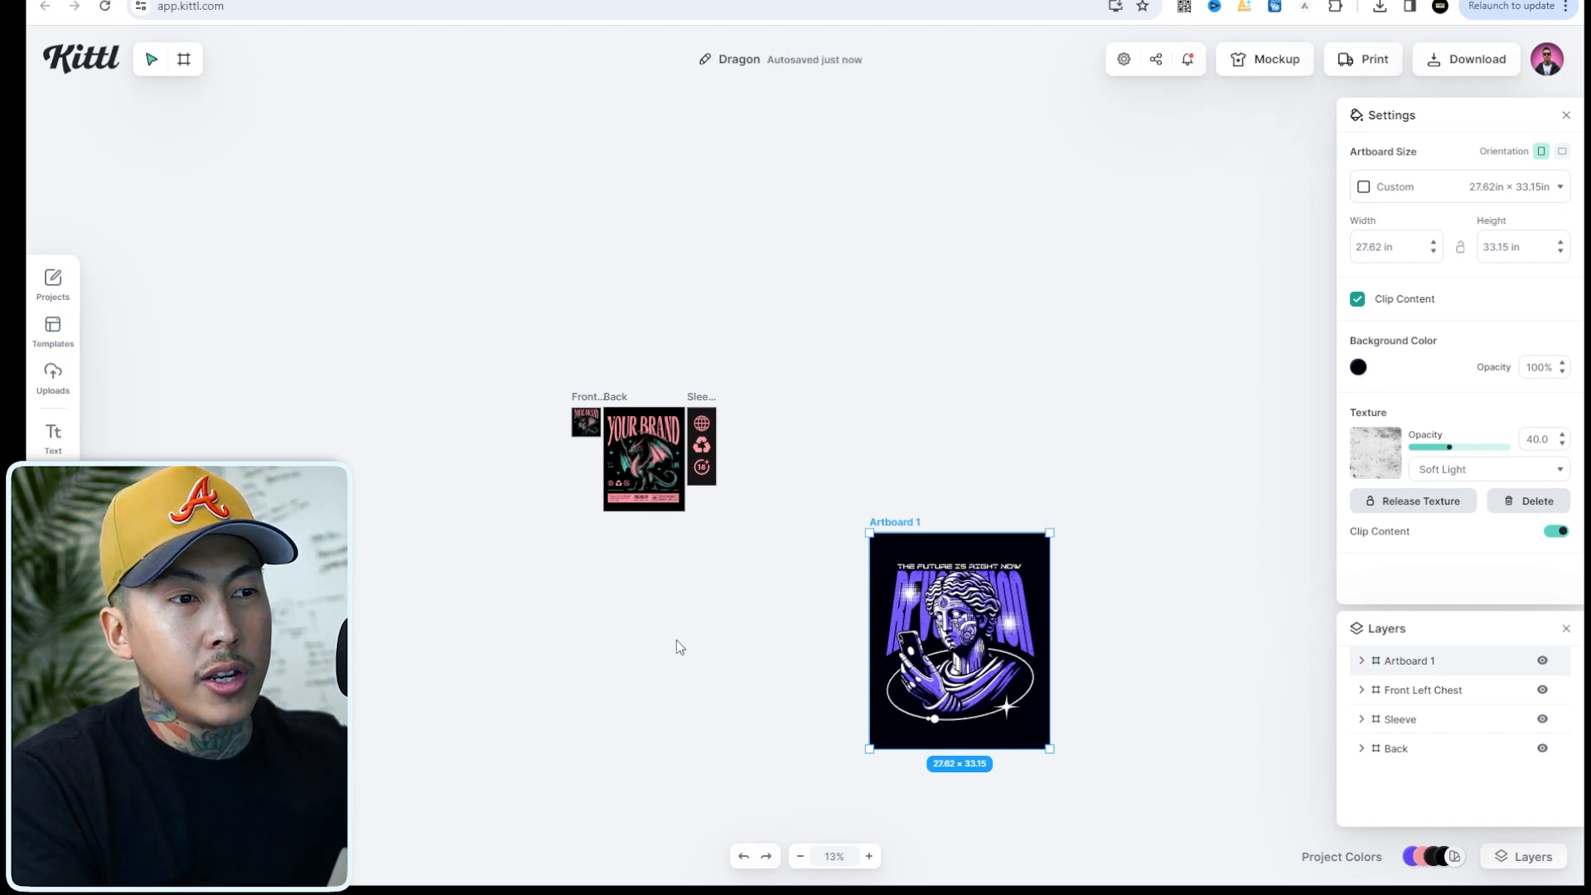
left_click_drag(965, 541, 823, 384)
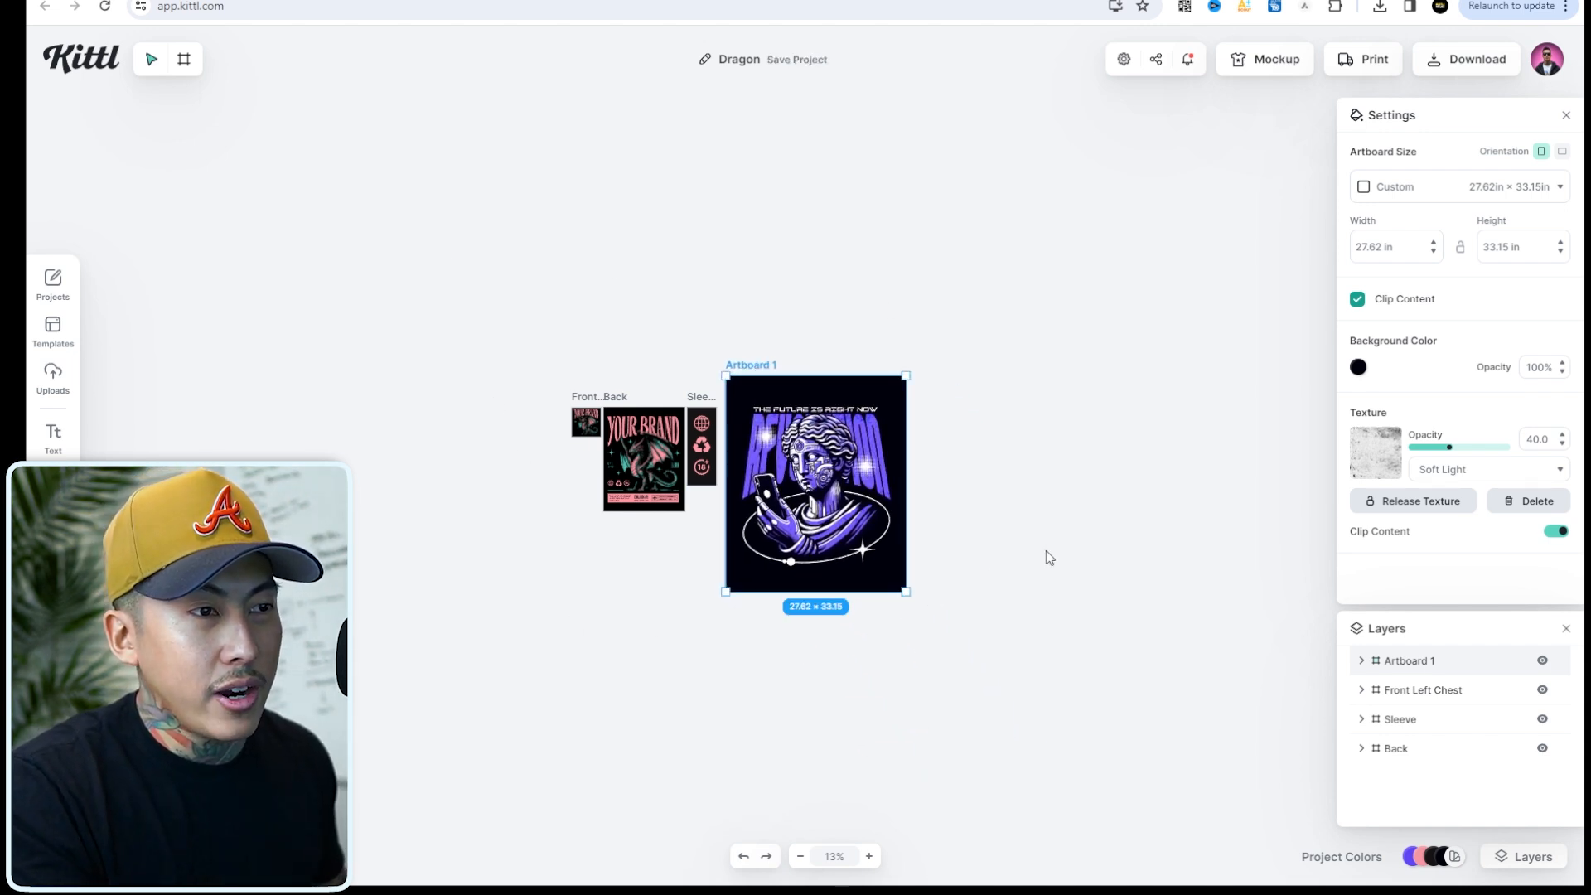
left_click(692, 540)
Replace the dragon on the Back artboard with the futuristic statue illustration from Artboard 1, scaled down to the dragon's size.
scroll(692, 540, "up", 5)
scroll(753, 594, "up", 2)
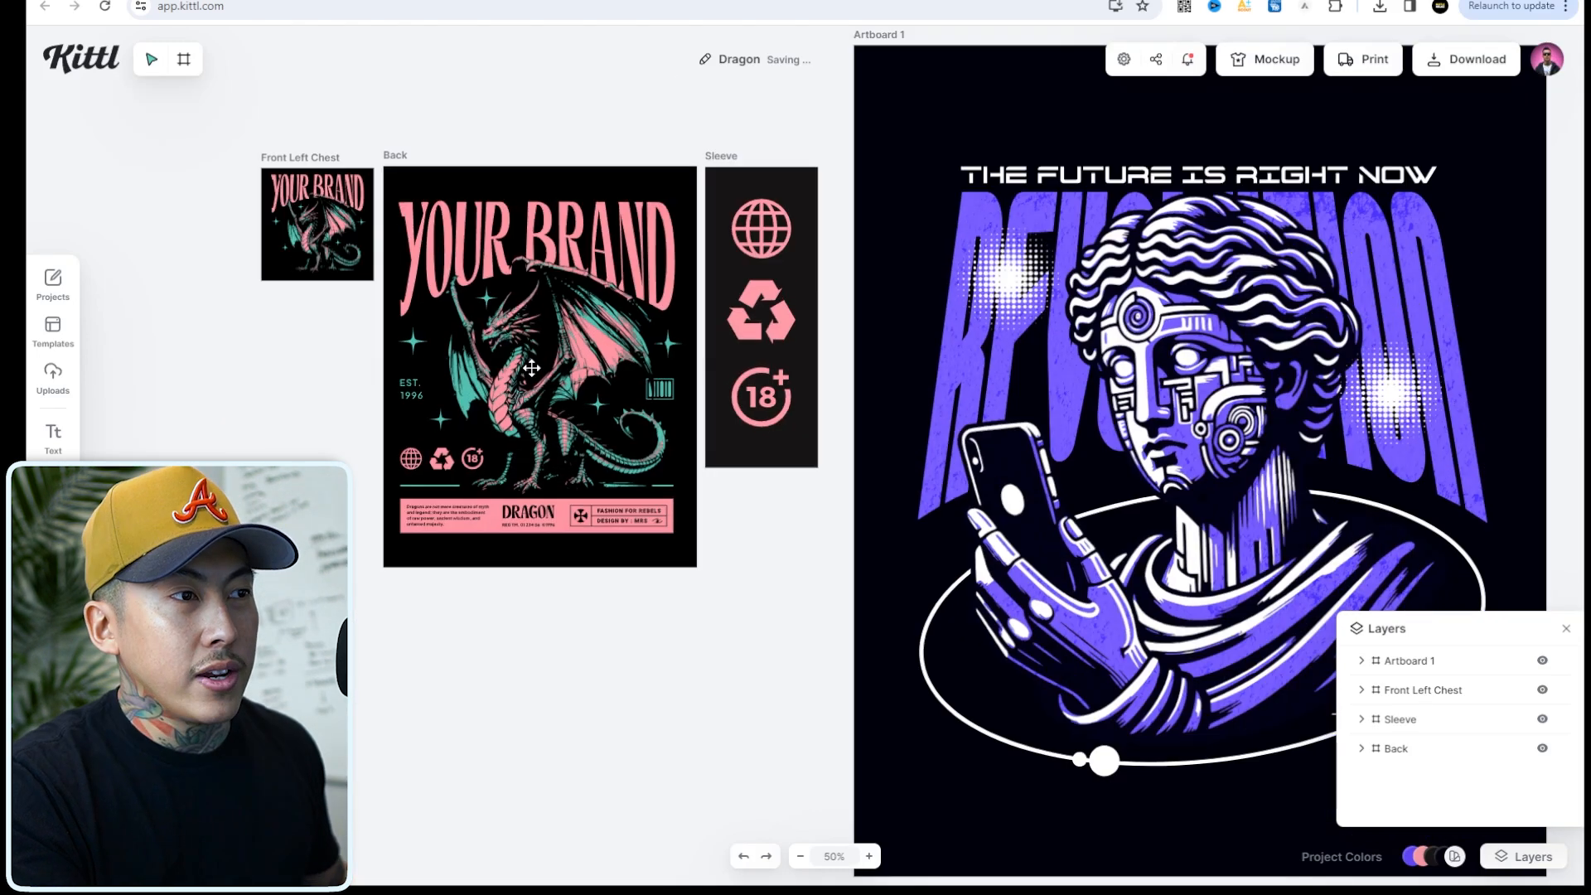
left_click(533, 366)
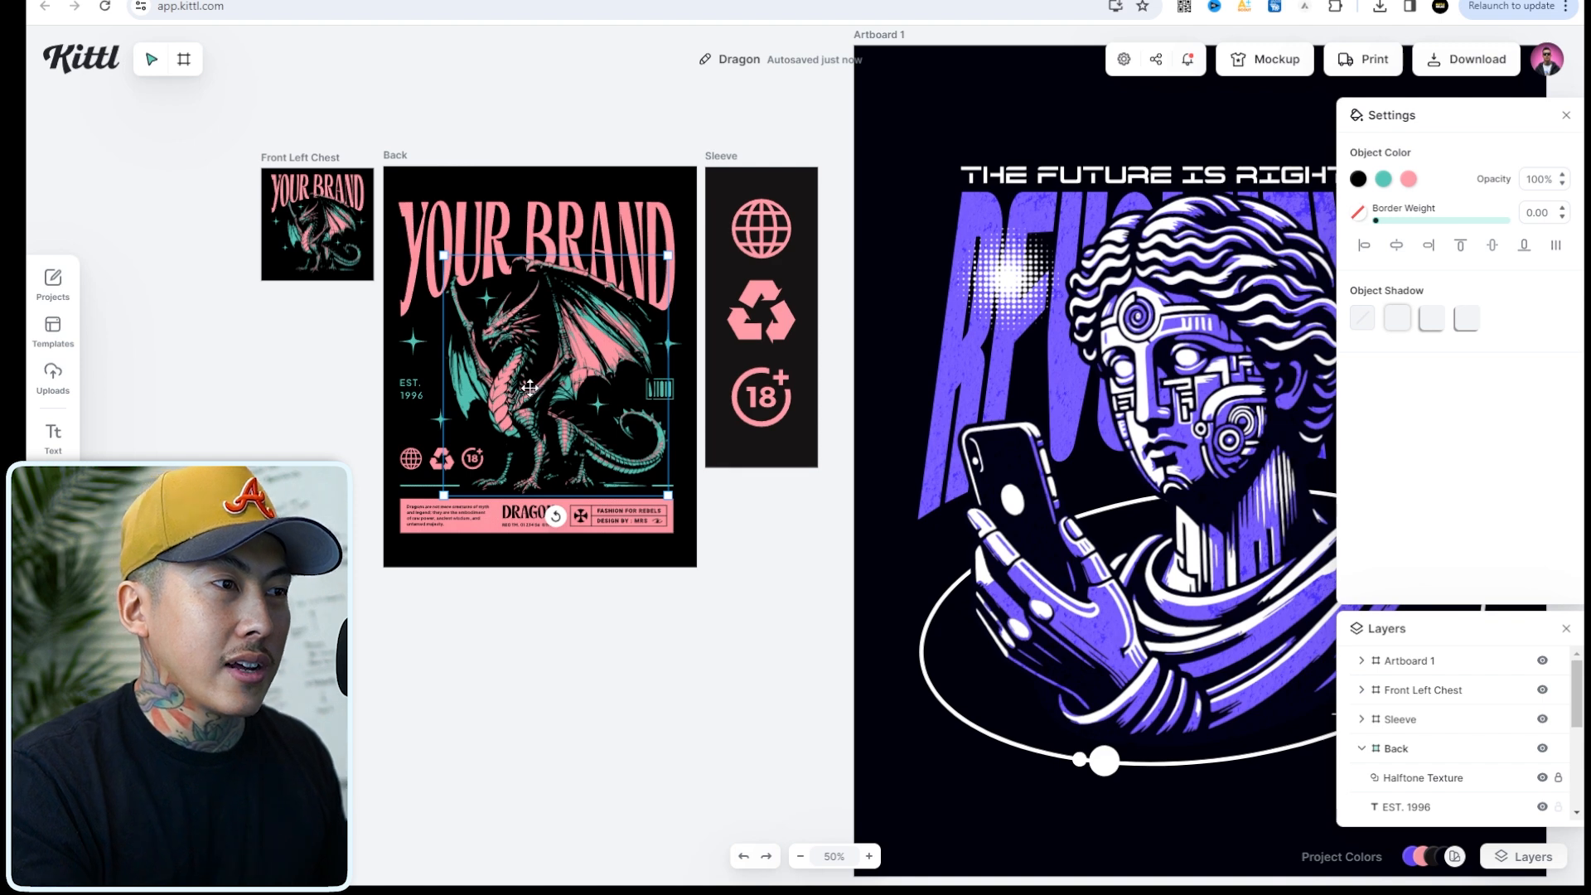
left_click_drag(1206, 449, 564, 339)
left_click_drag(826, 174, 538, 500)
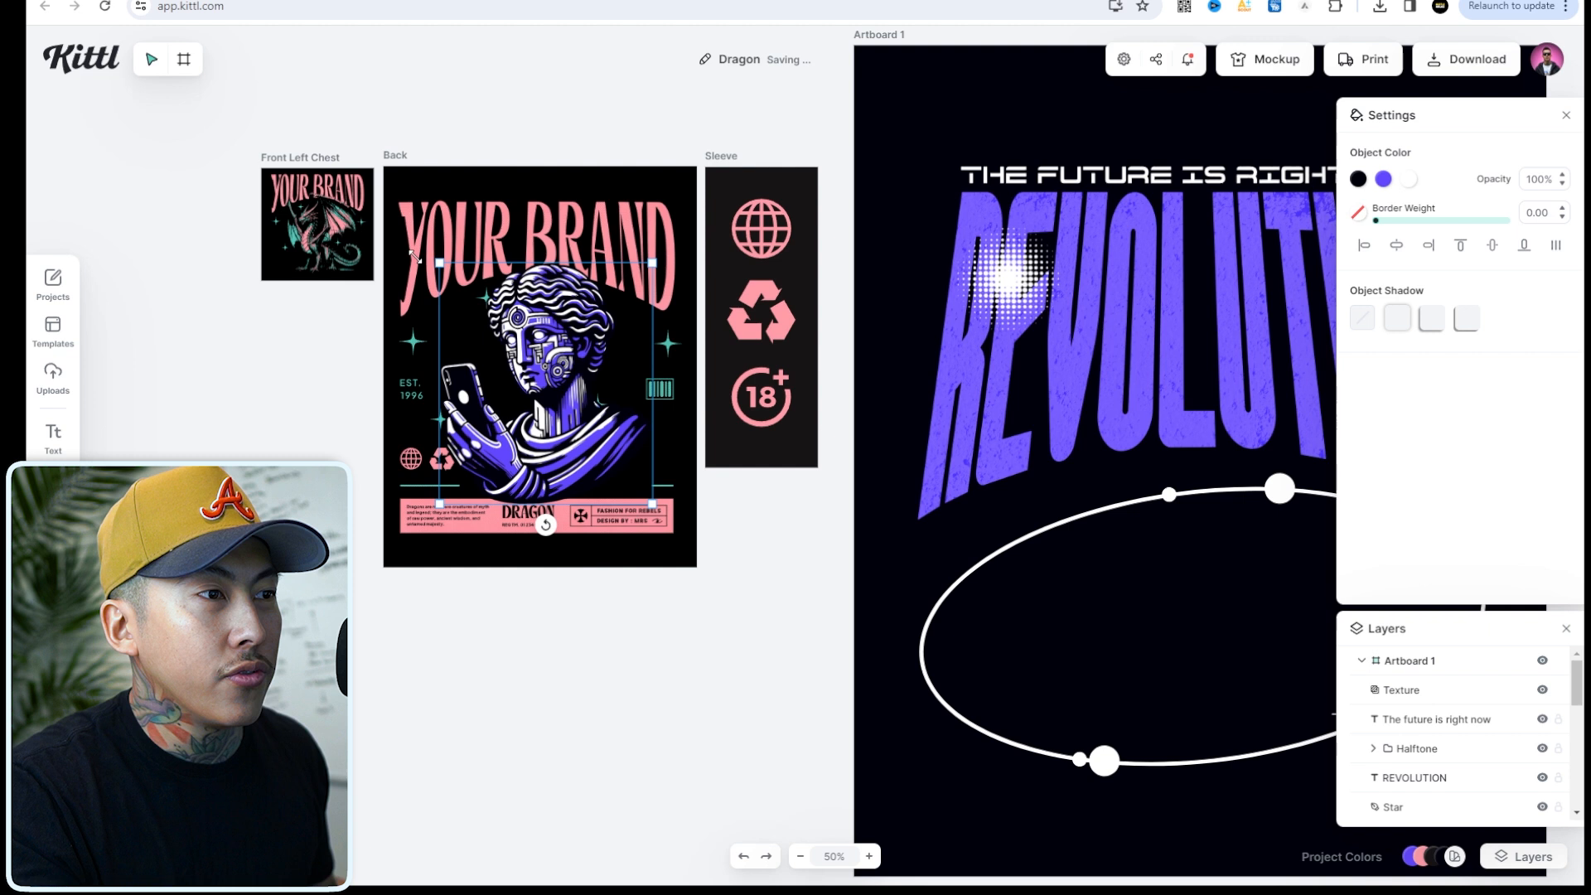
left_click_drag(555, 328, 553, 334)
Send the statue to the back of the Back artboard's stack, and put the YOUR BRAND heading behind it.
right_click(549, 324)
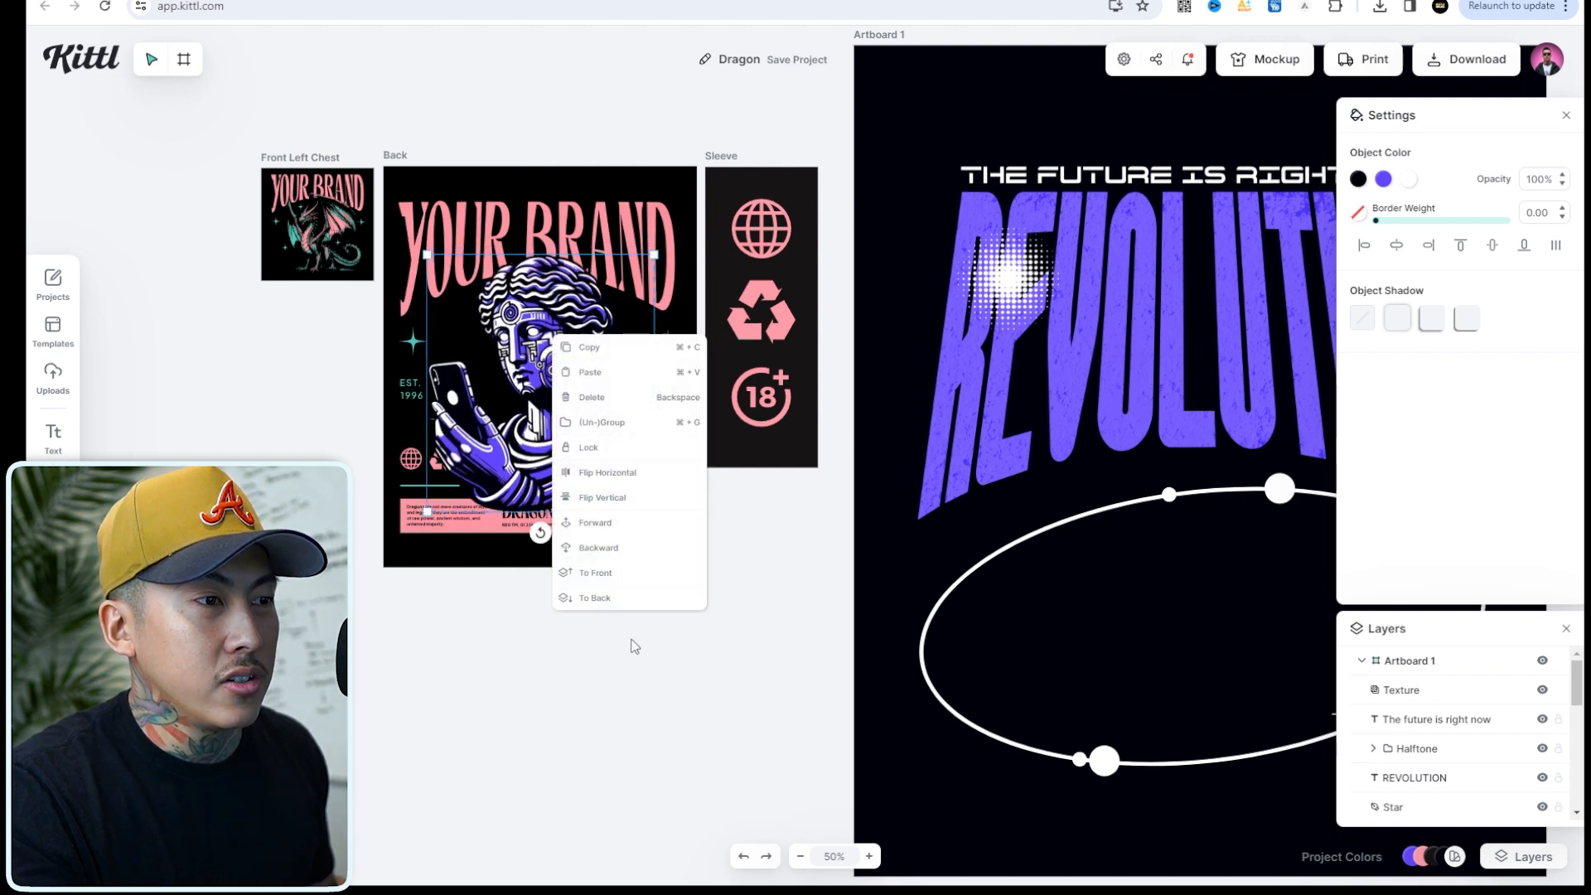
left_click(632, 597)
left_click(636, 210)
right_click(638, 211)
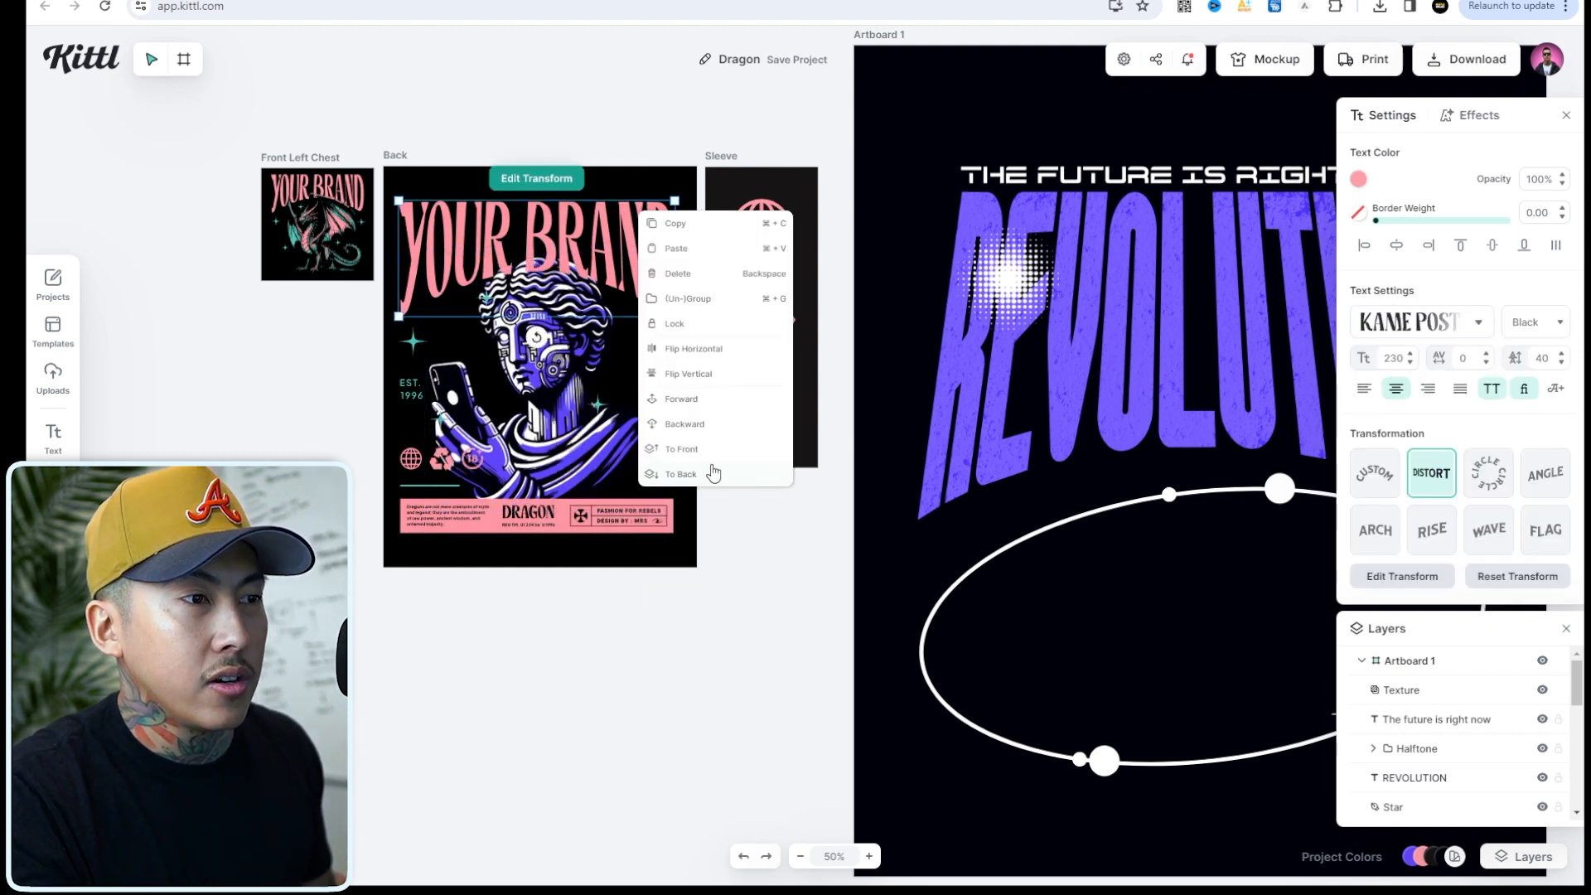
left_click(710, 468)
left_click(678, 619)
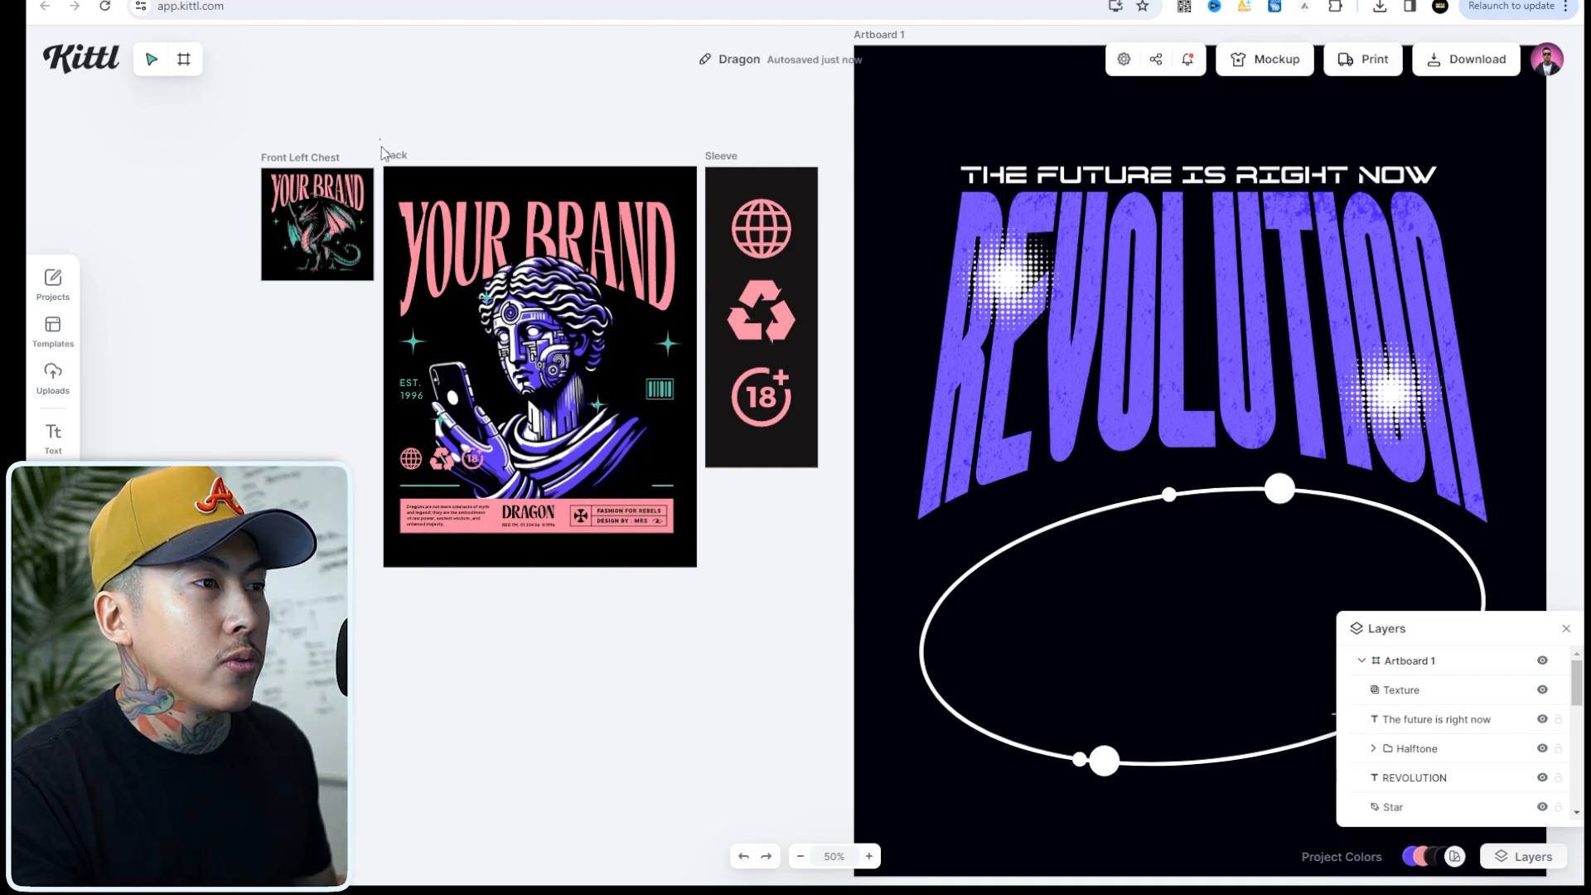
Select everything on the Back artboard and change the statue's purple to the black document color.
left_click_drag(381, 148, 700, 620)
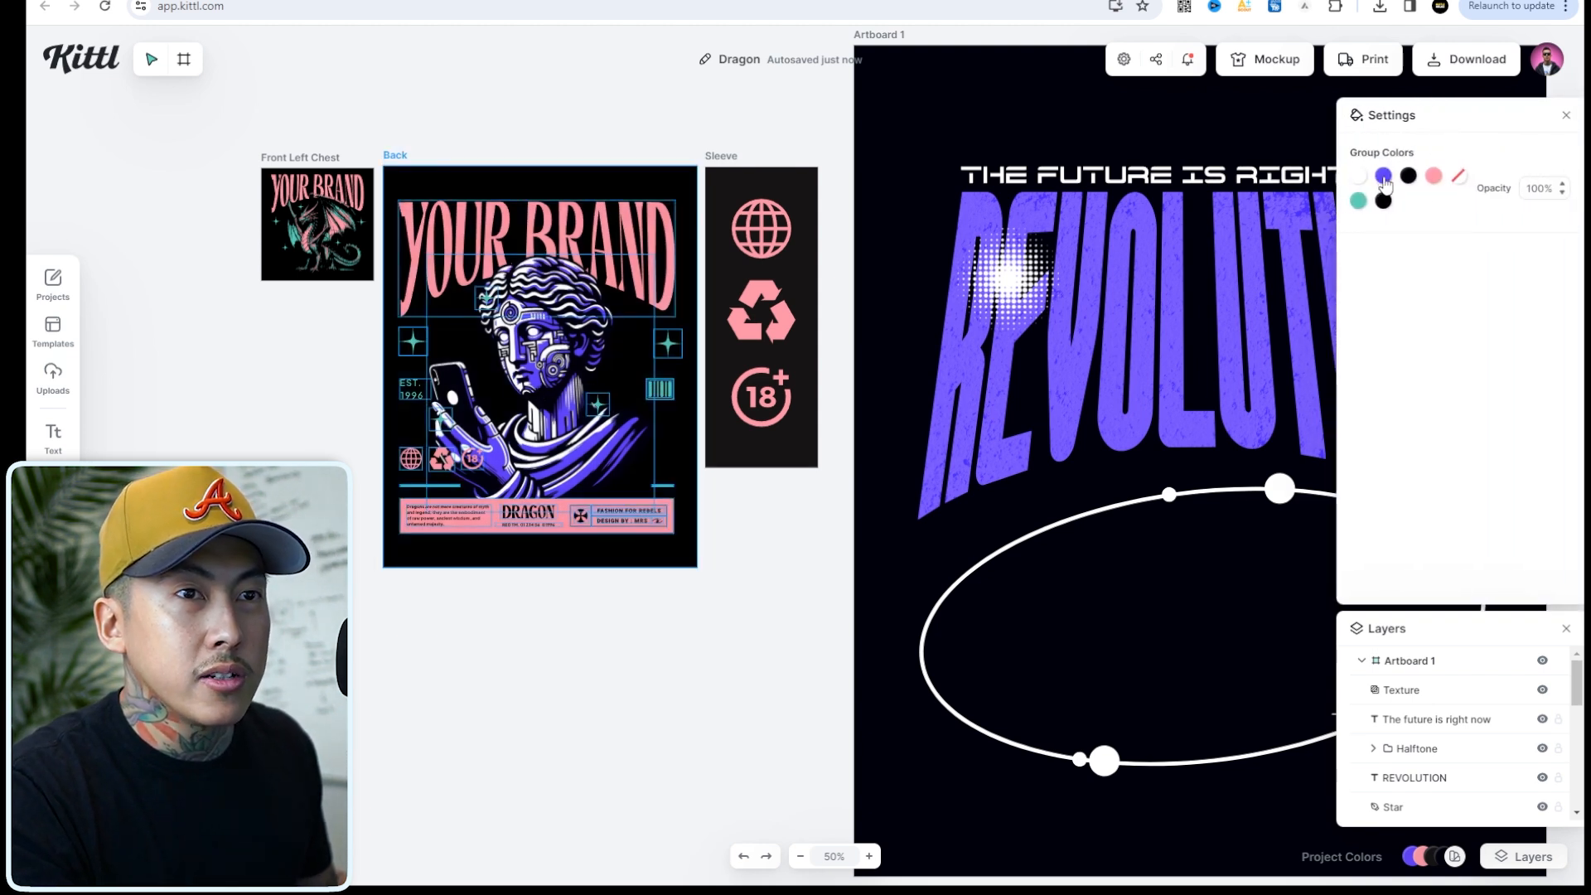
left_click(1383, 177)
left_click(1309, 563)
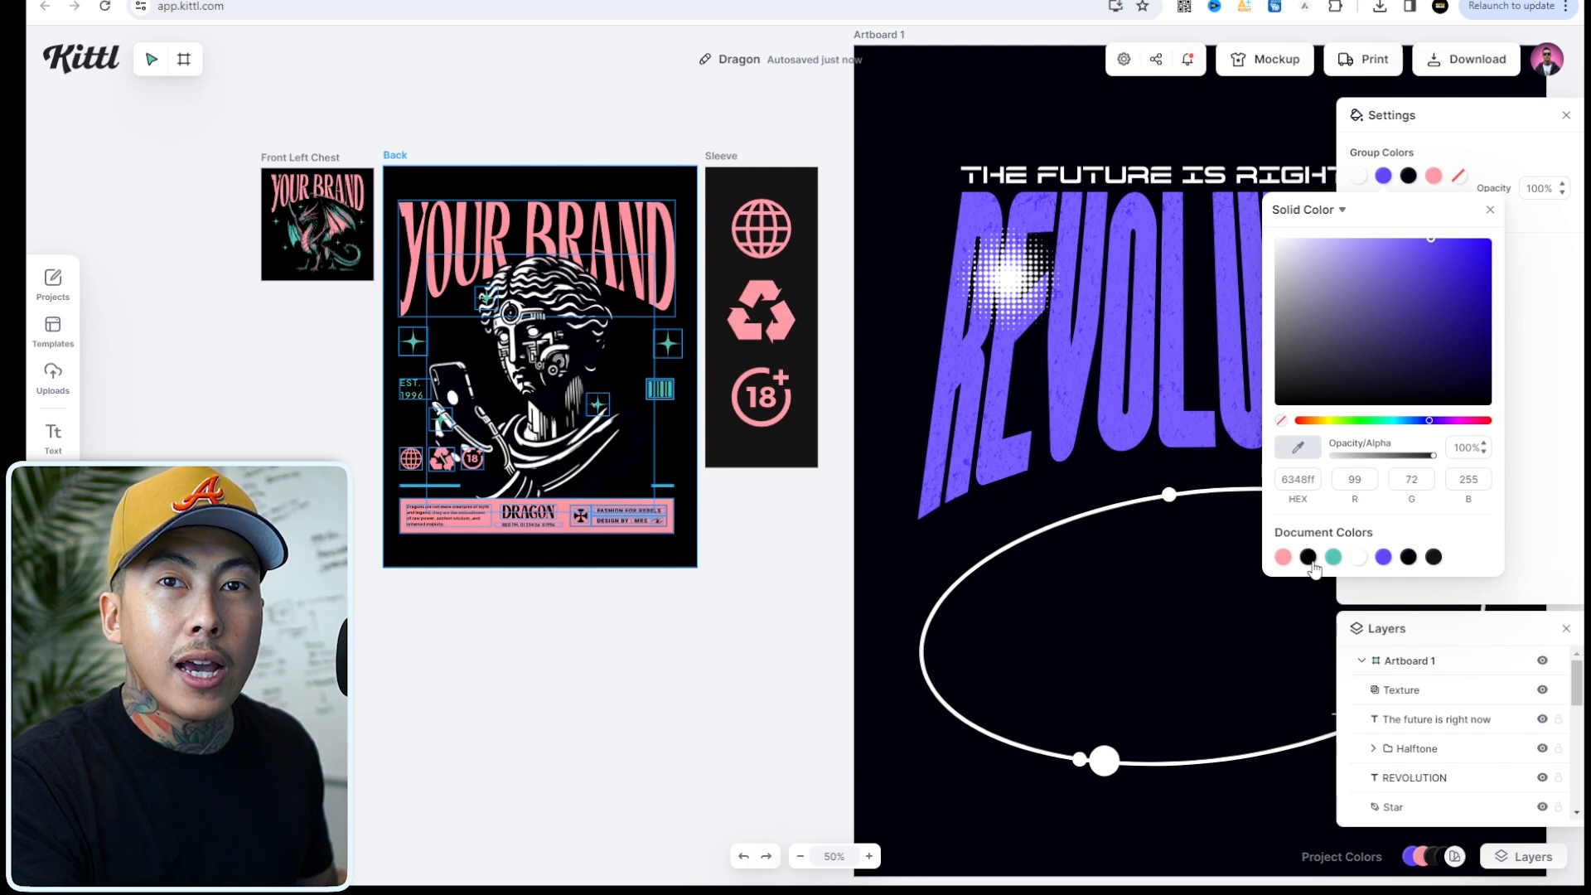
Change the purple in the Back artboard's statue to the teal document color and deselect the artwork.
left_click(1329, 560)
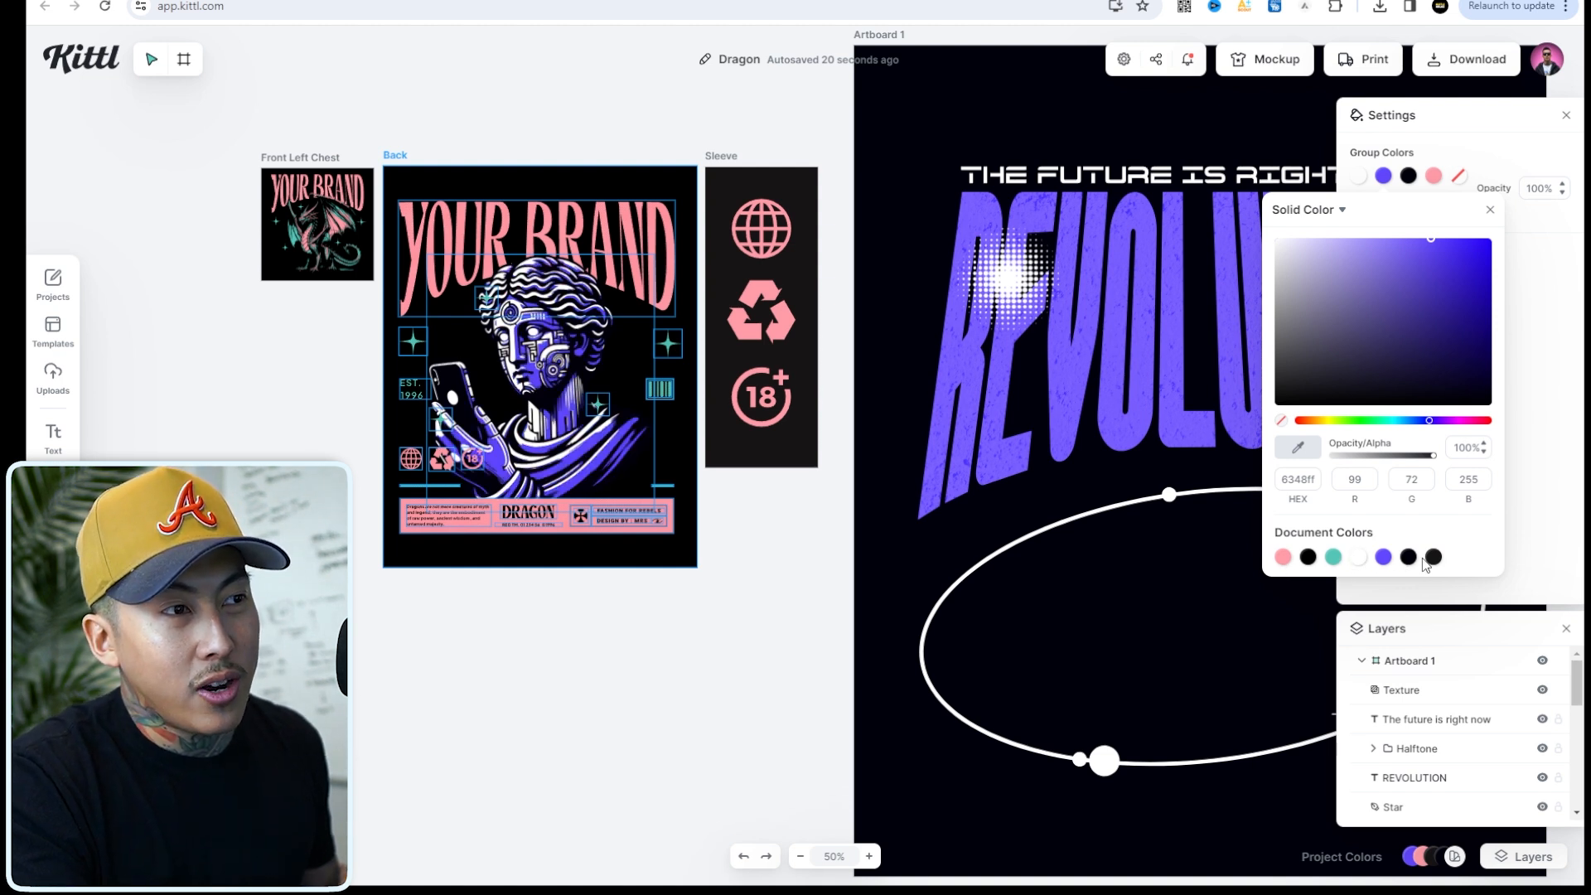
left_click(1332, 557)
left_click(399, 652)
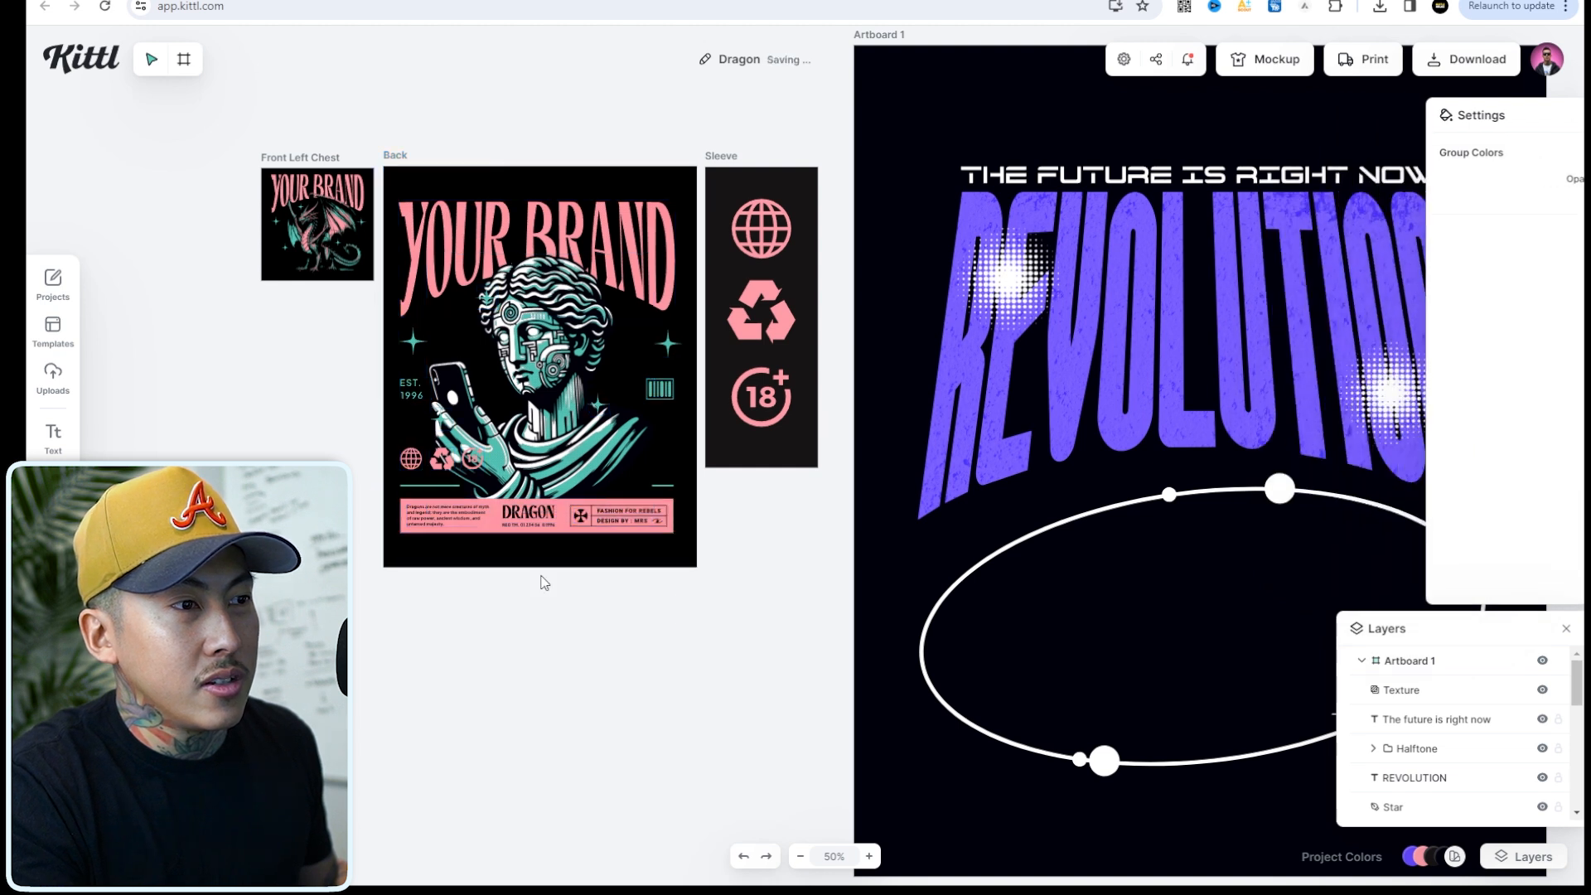
Try red and other document colors in place of the statue's white, and set it back to white.
left_click(518, 355)
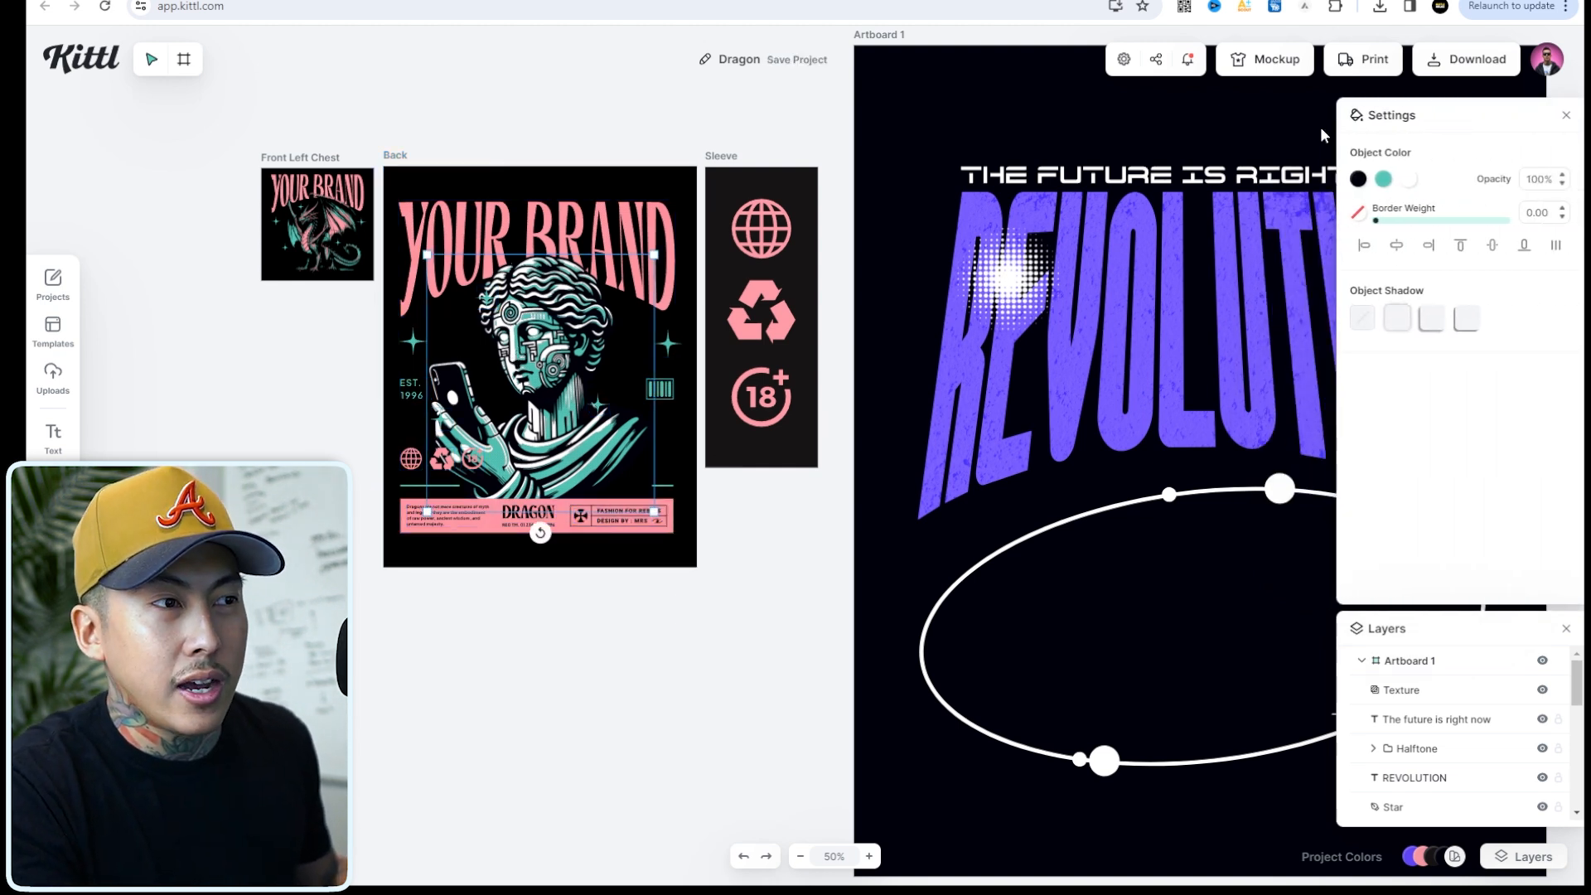
left_click(1408, 179)
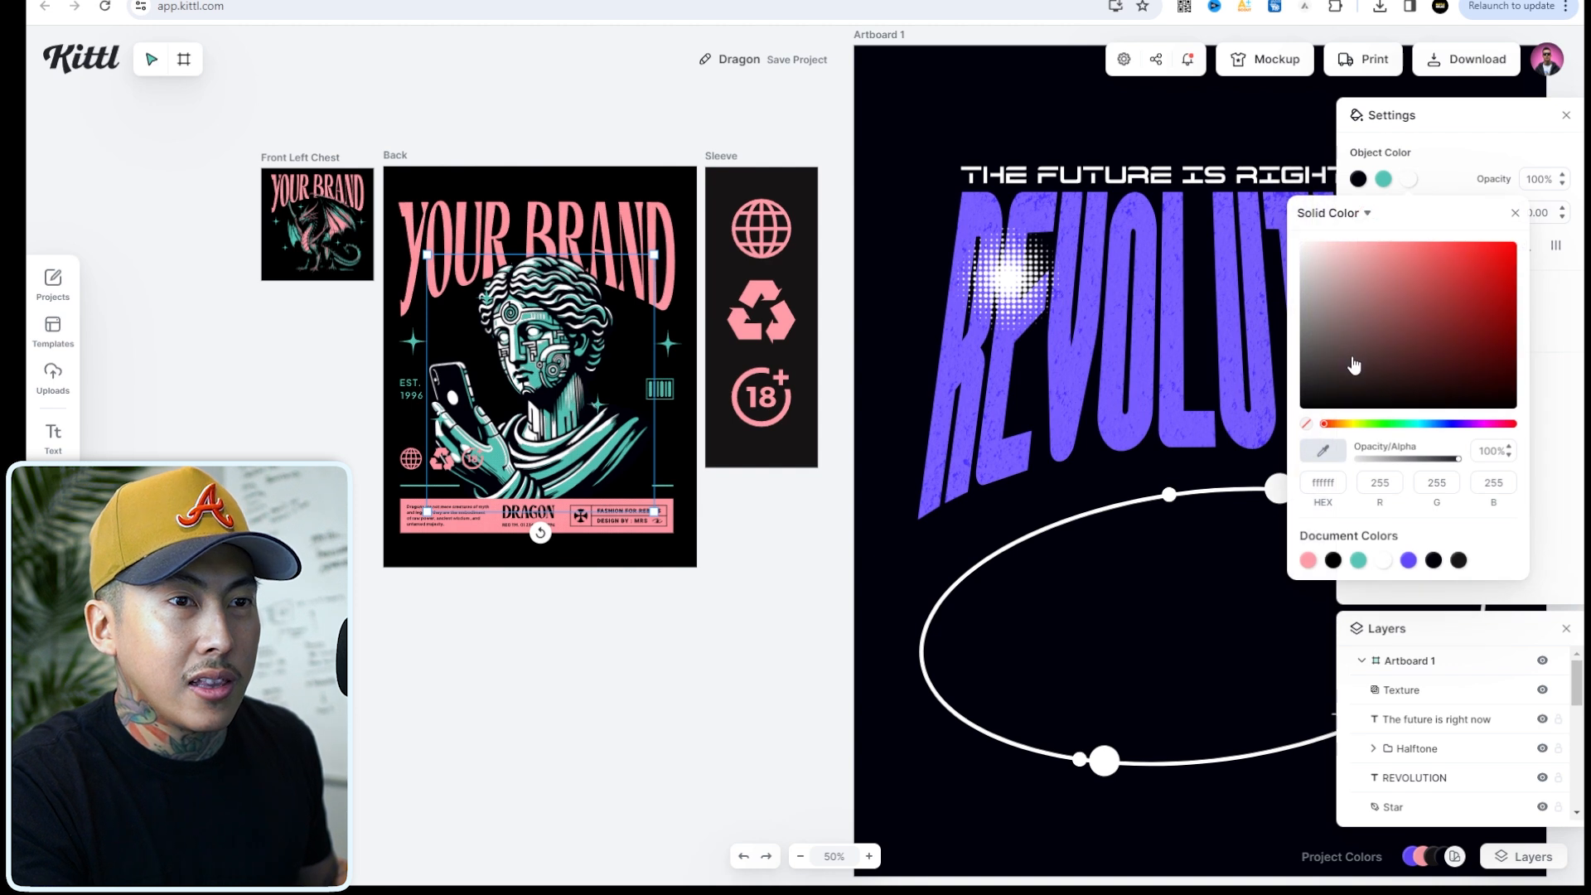
left_click_drag(1349, 358, 1267, 459)
left_click(1476, 242)
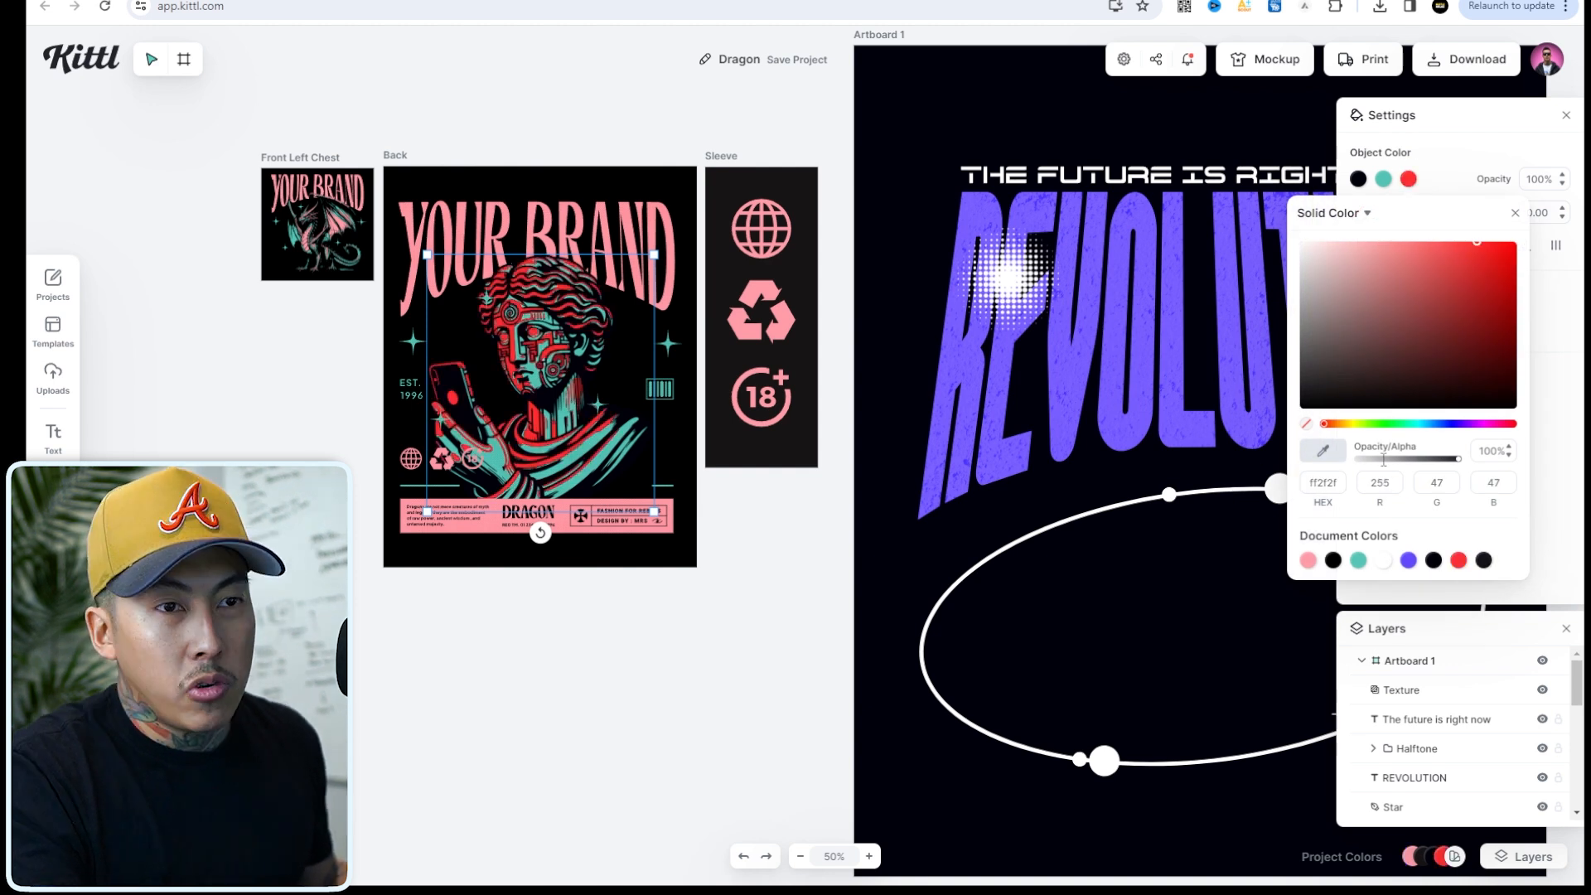
left_click(1308, 563)
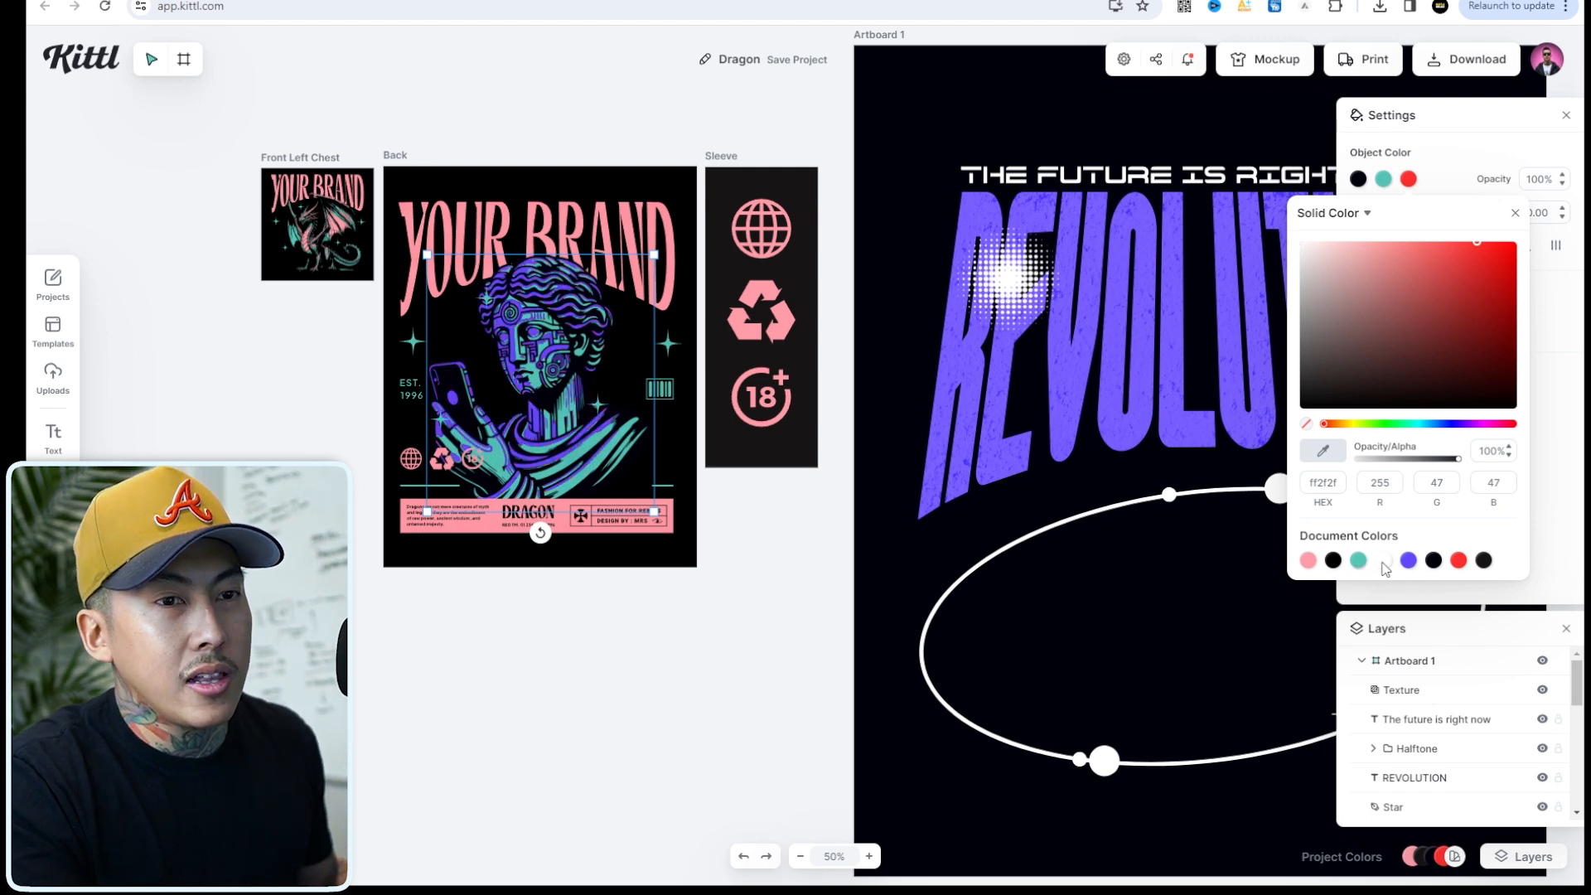
left_click(1387, 566)
Lower the Back artboard's pink banner and divider lines slightly, and move the globe, recycling and 18+ icons to the lower-right corner above them.
mouse_move(709, 581)
left_mouse_down()
mouse_move(336, 512)
mouse_move(356, 512)
left_mouse_up()
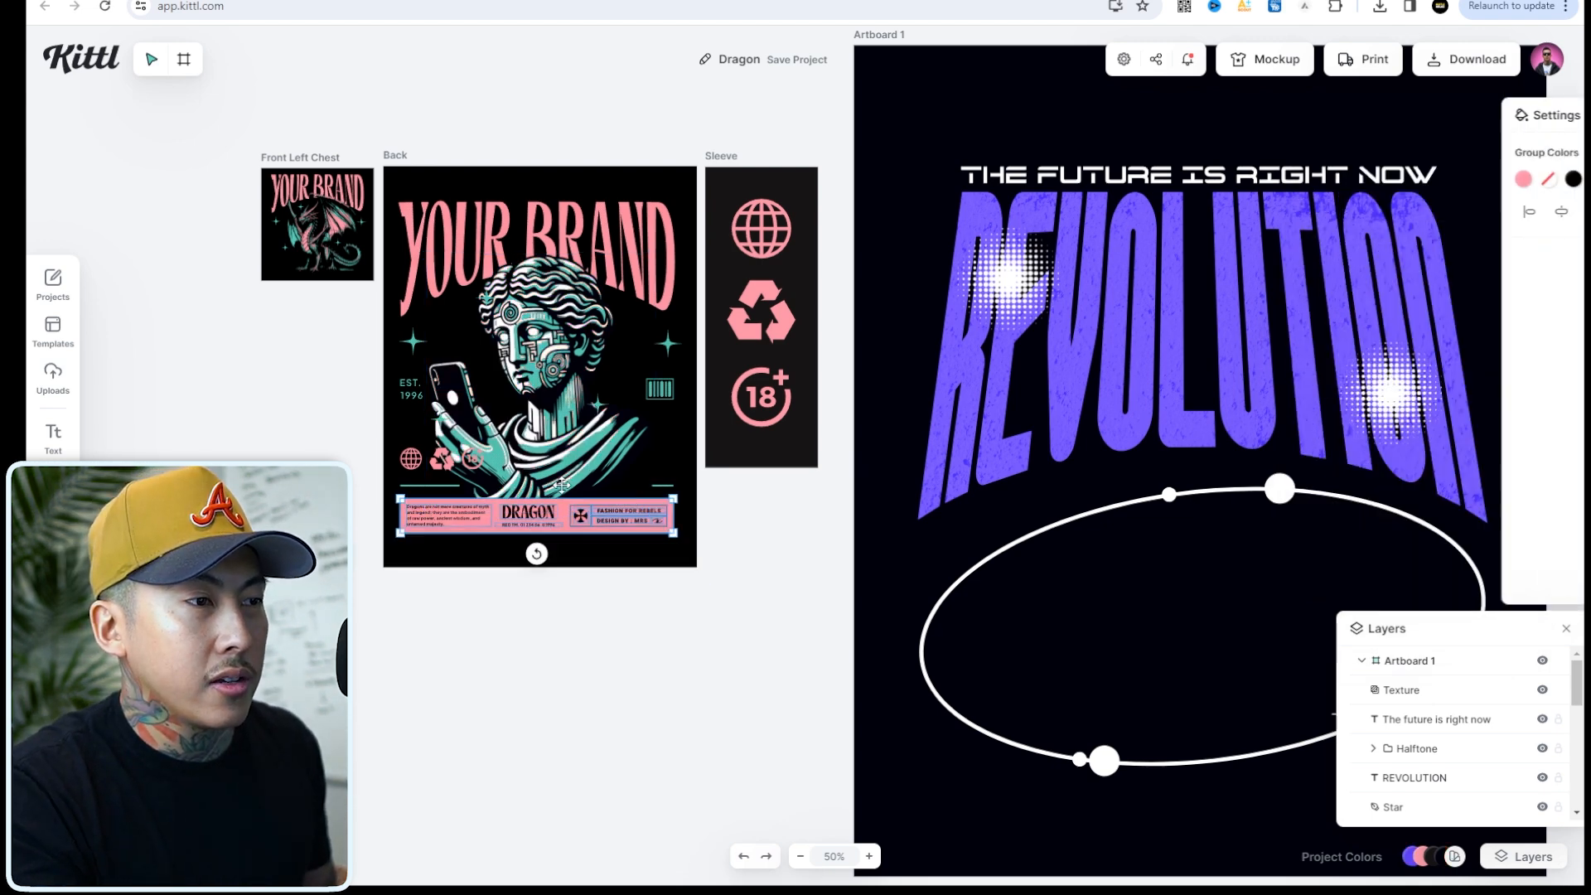
left_click_drag(563, 509, 563, 526)
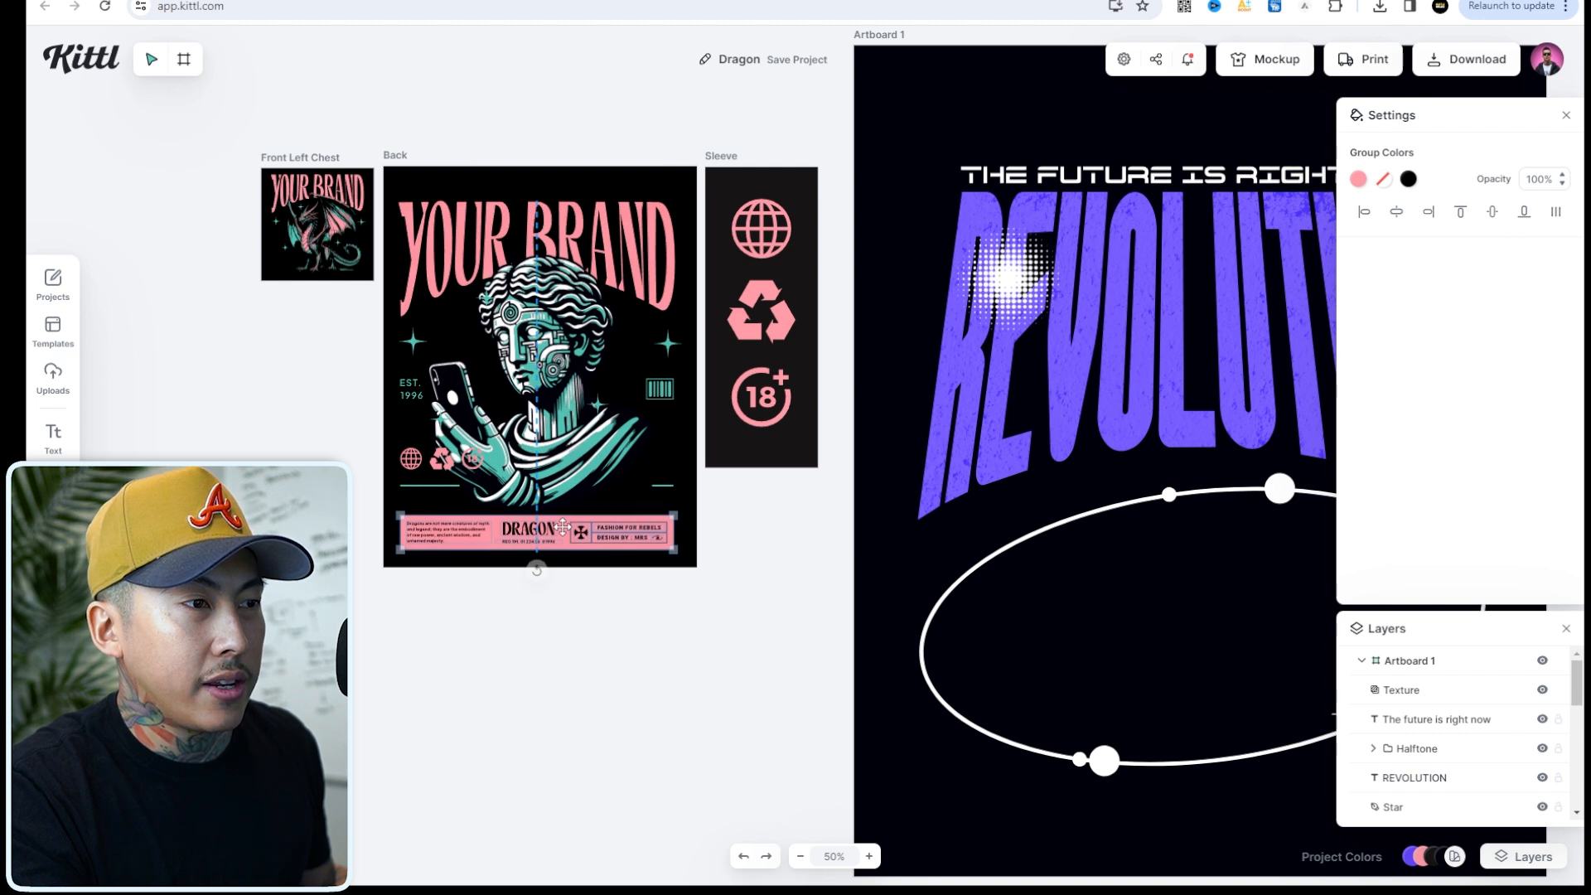
left_click(703, 486)
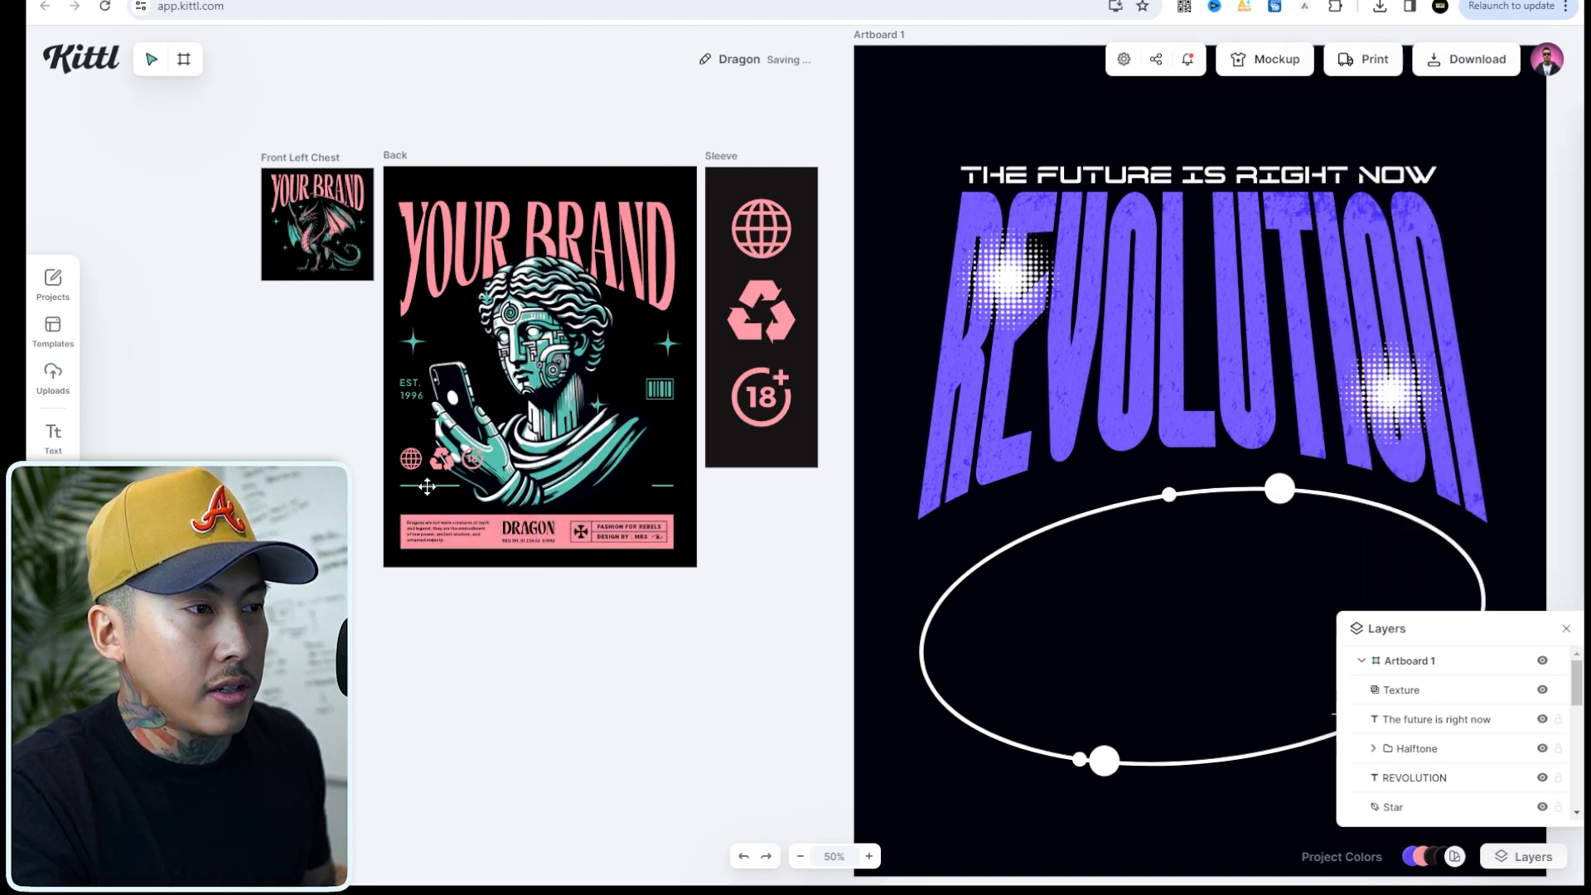
left_click_drag(447, 464, 673, 469)
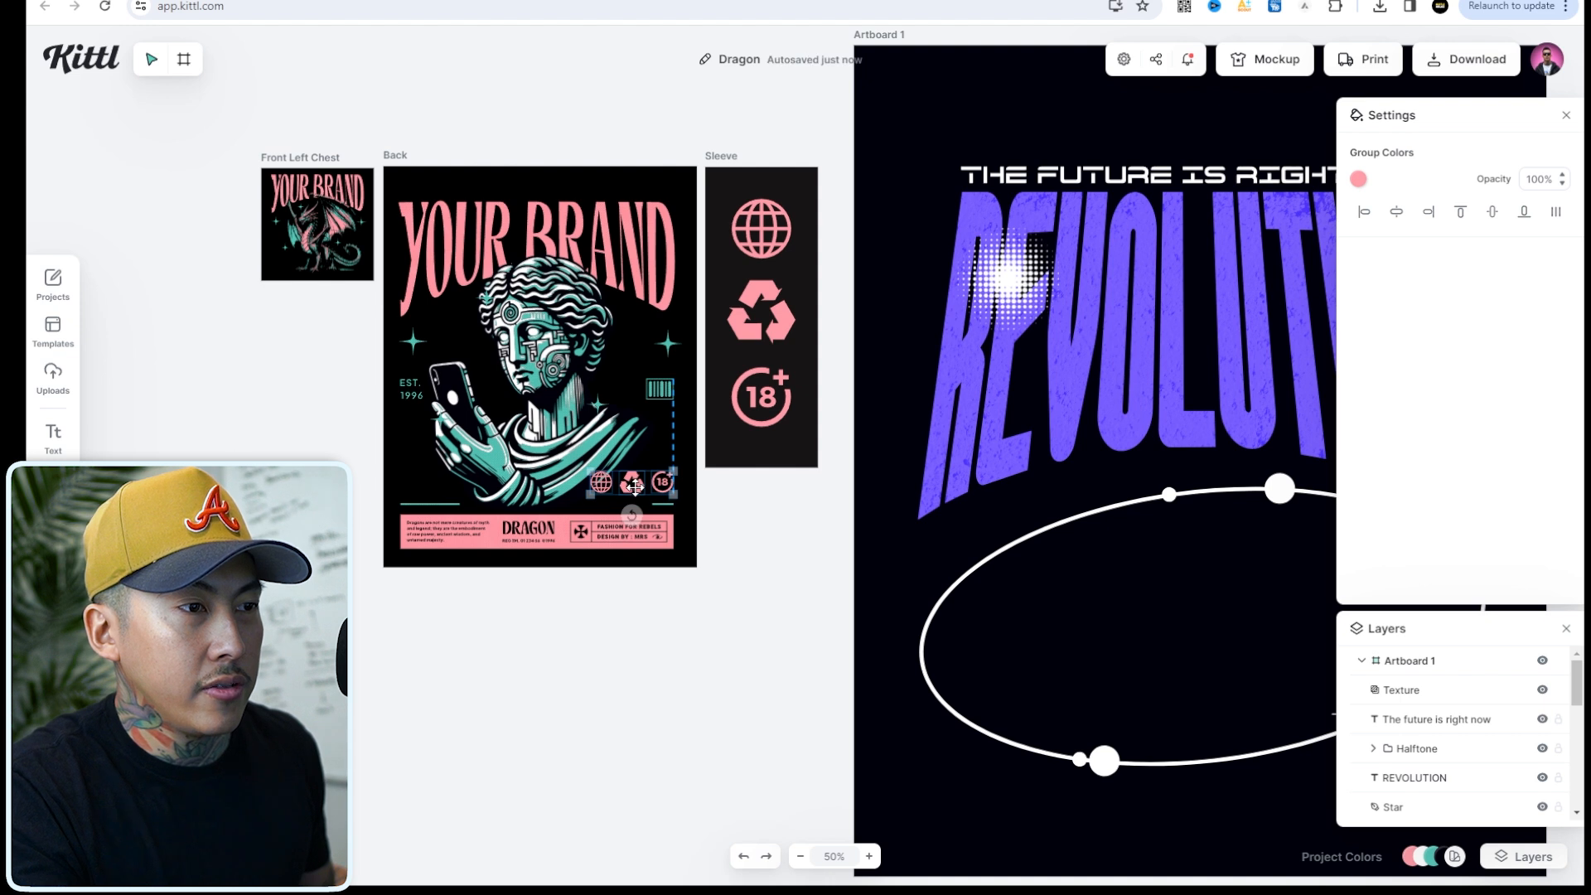
key("Escape")
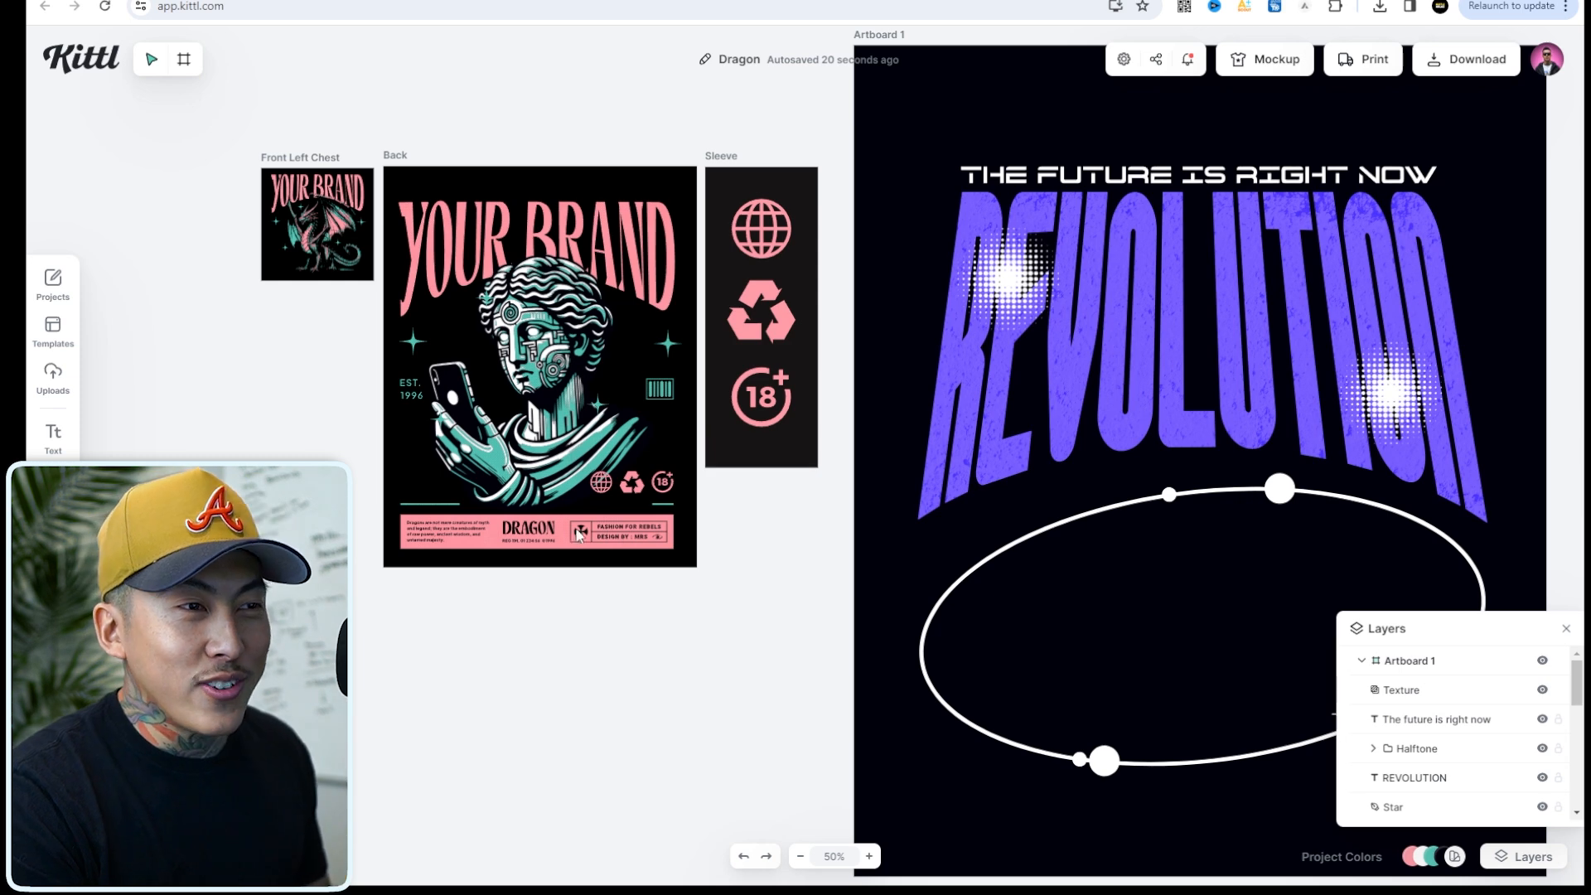
Scale the Back artboard's YOUR BRAND heading down to font size 69 and place it just above the statue, left of center.
left_click(870, 856)
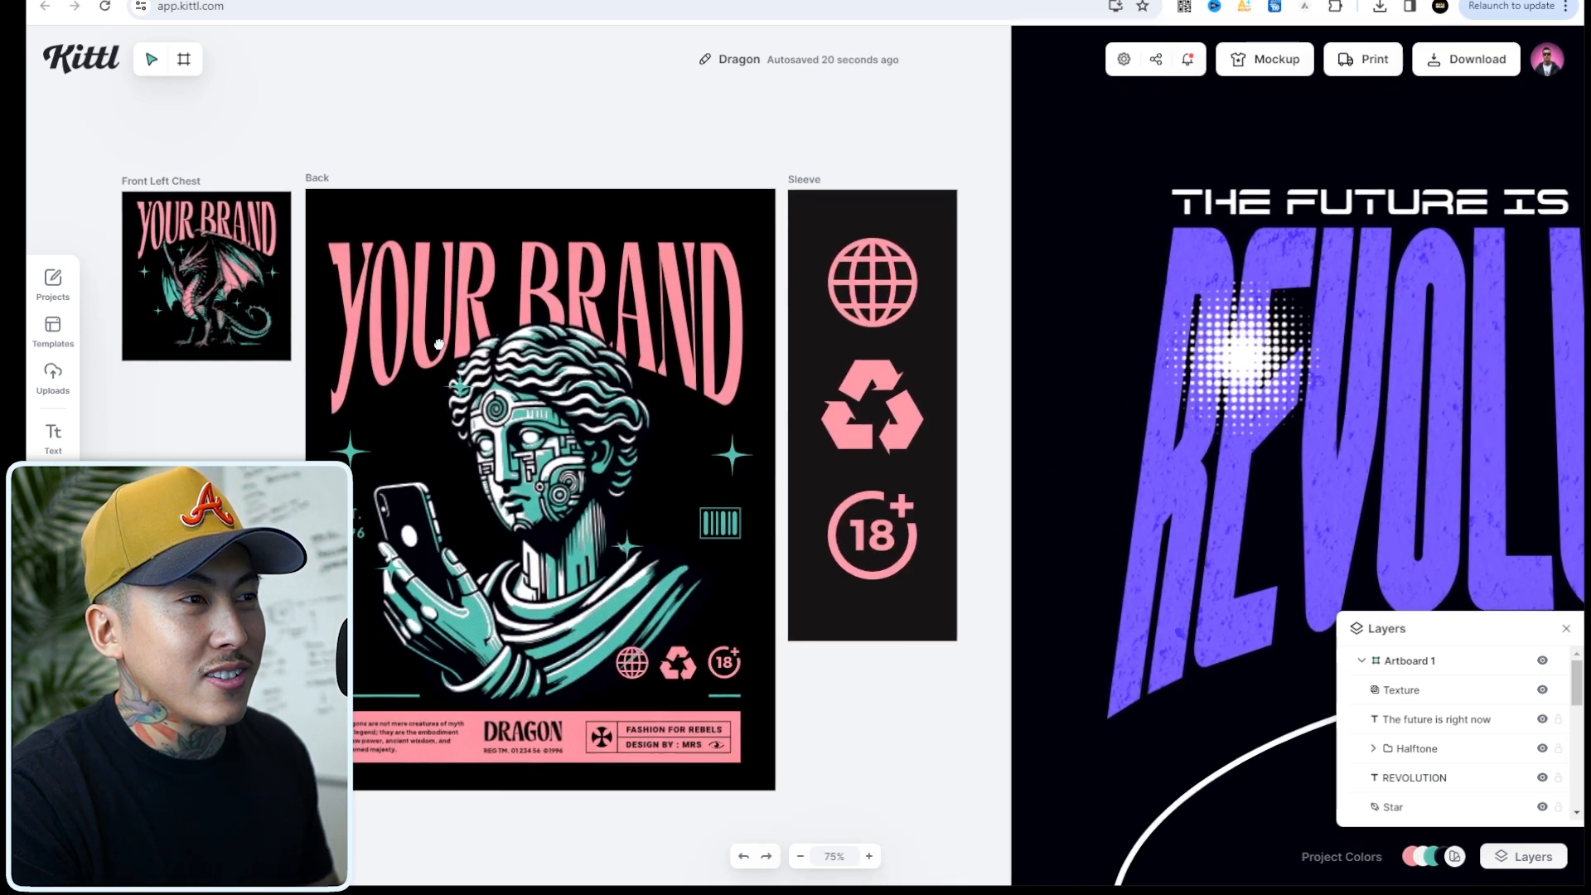
left_click(332, 161)
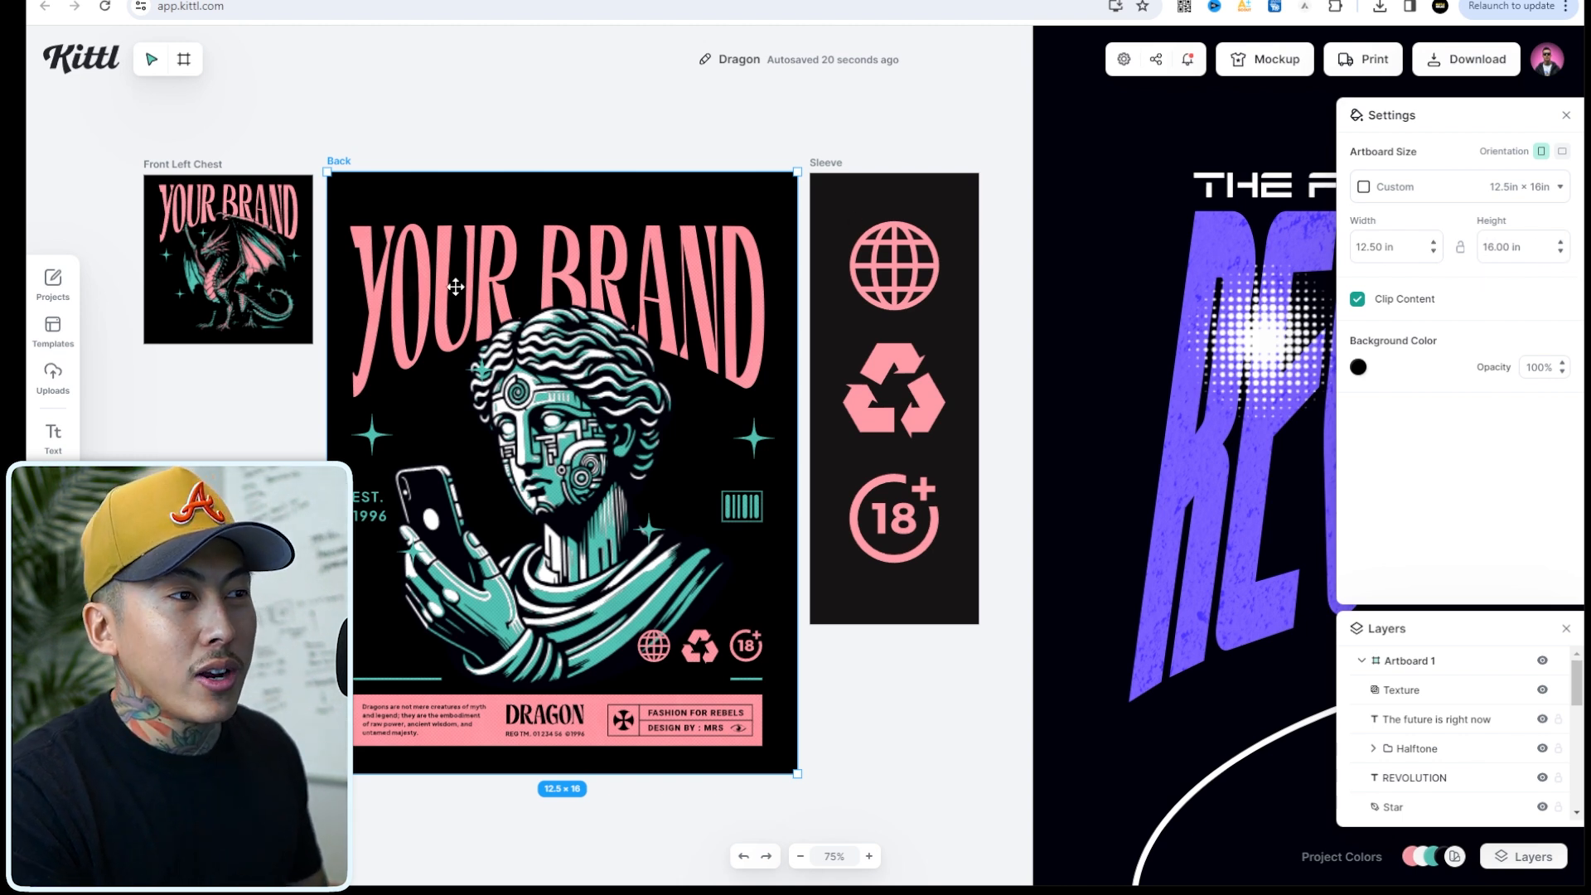
left_click(486, 257)
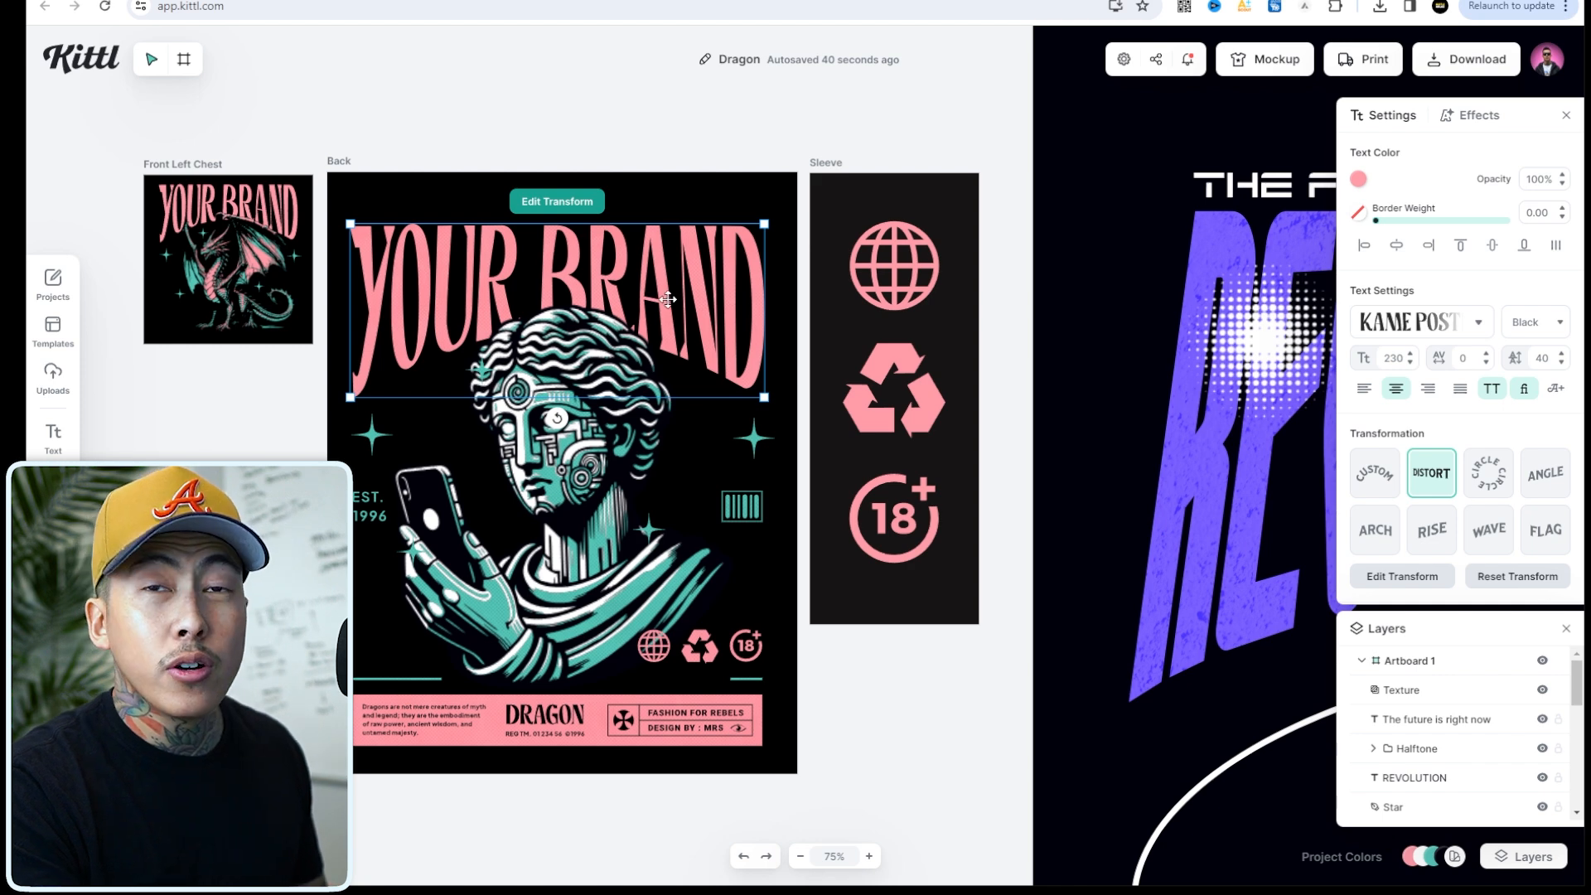
left_click_drag(729, 309, 696, 255)
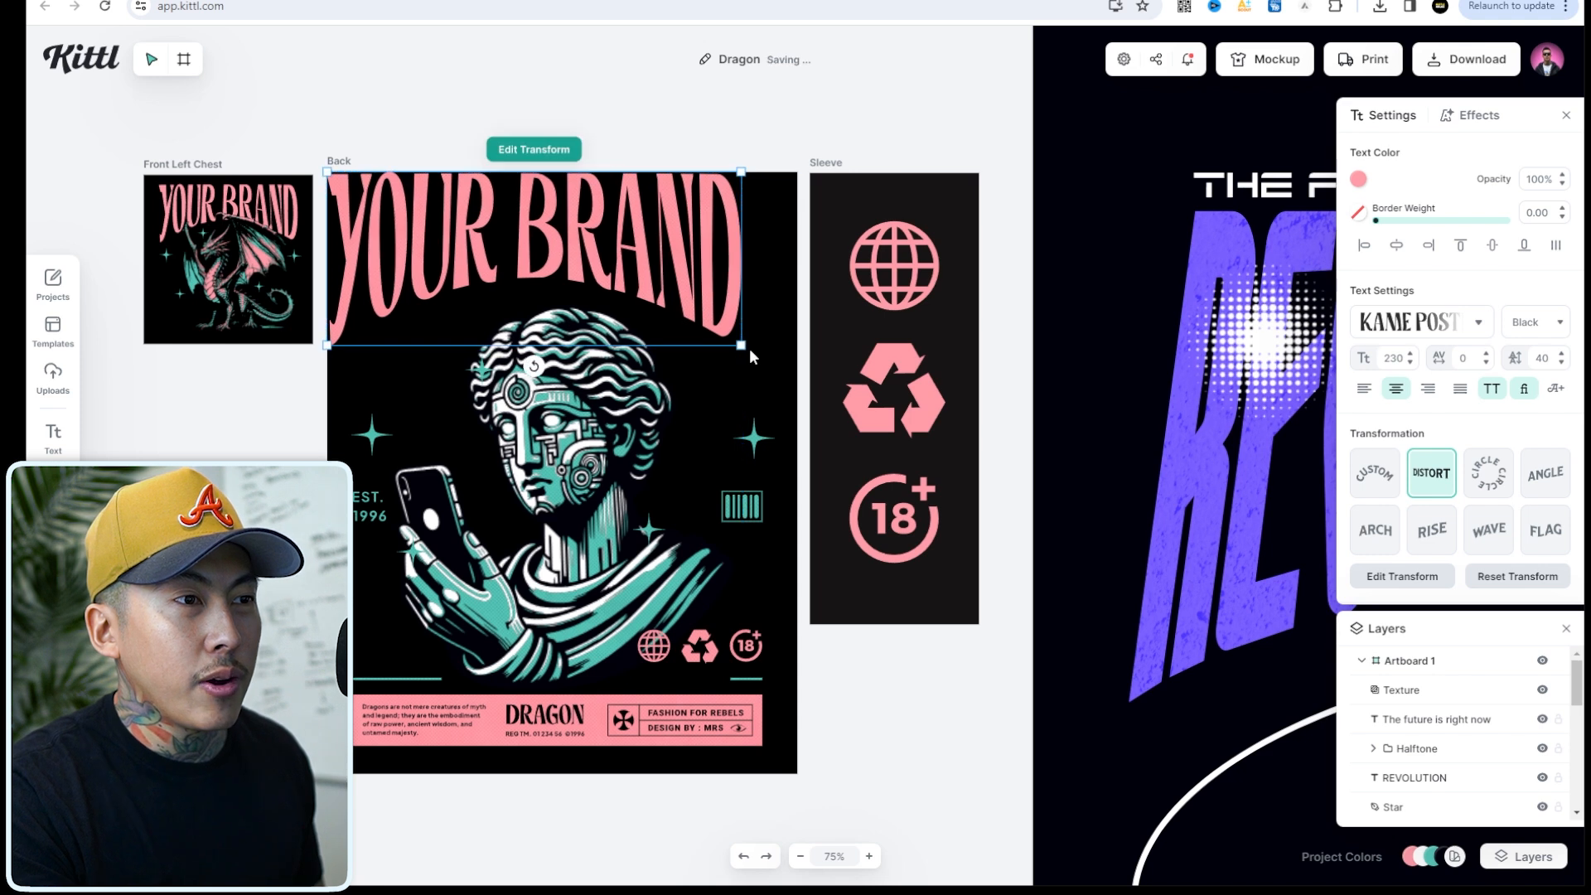
left_click_drag(740, 345, 454, 235)
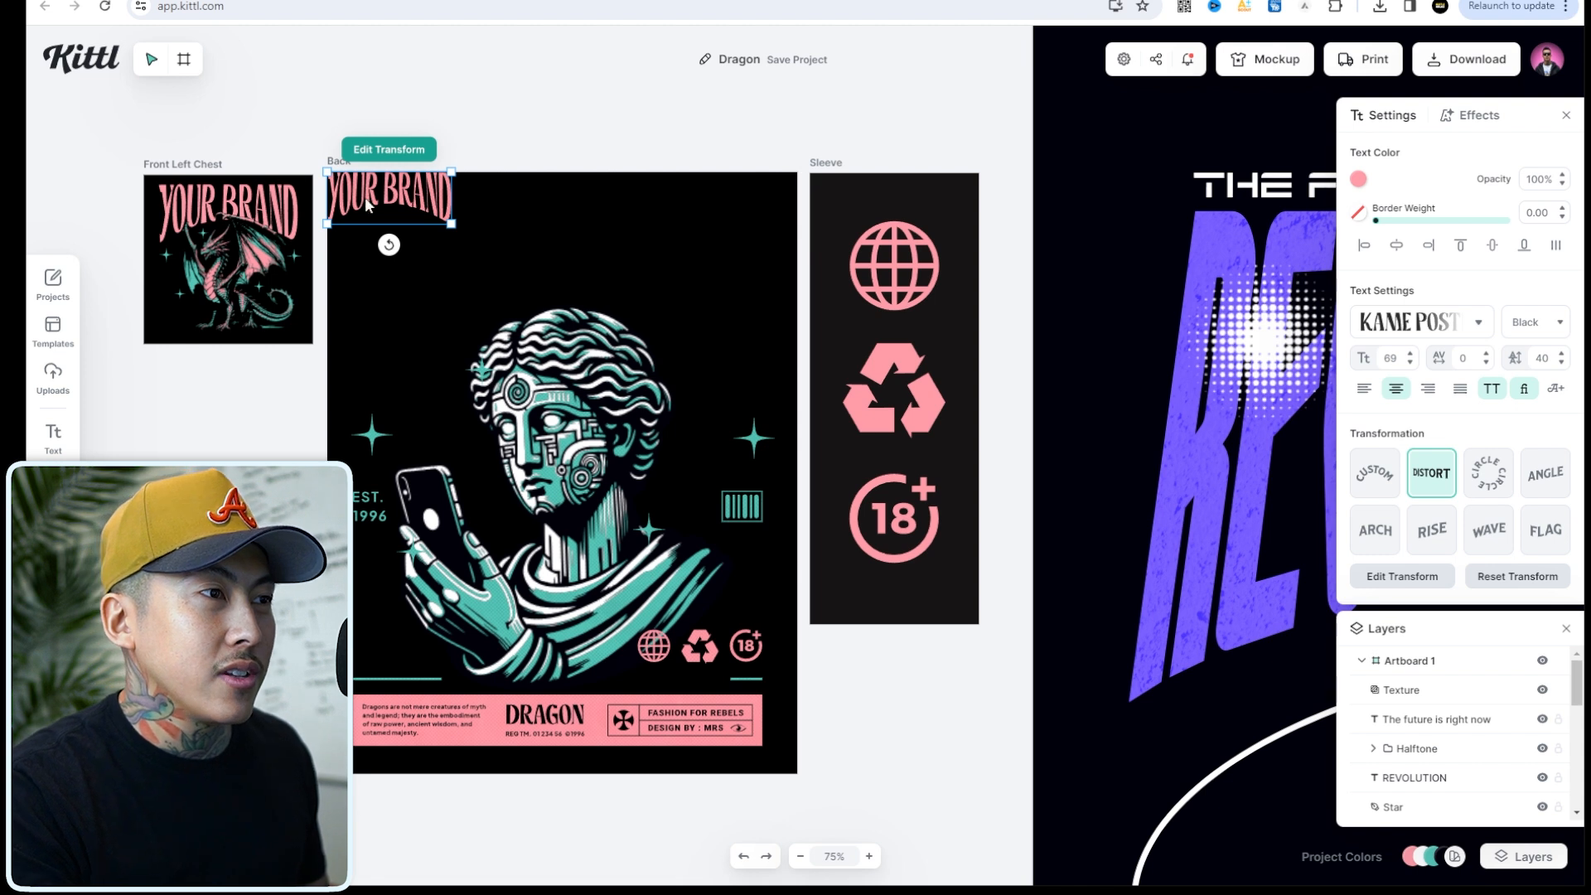
left_click_drag(432, 212, 424, 215)
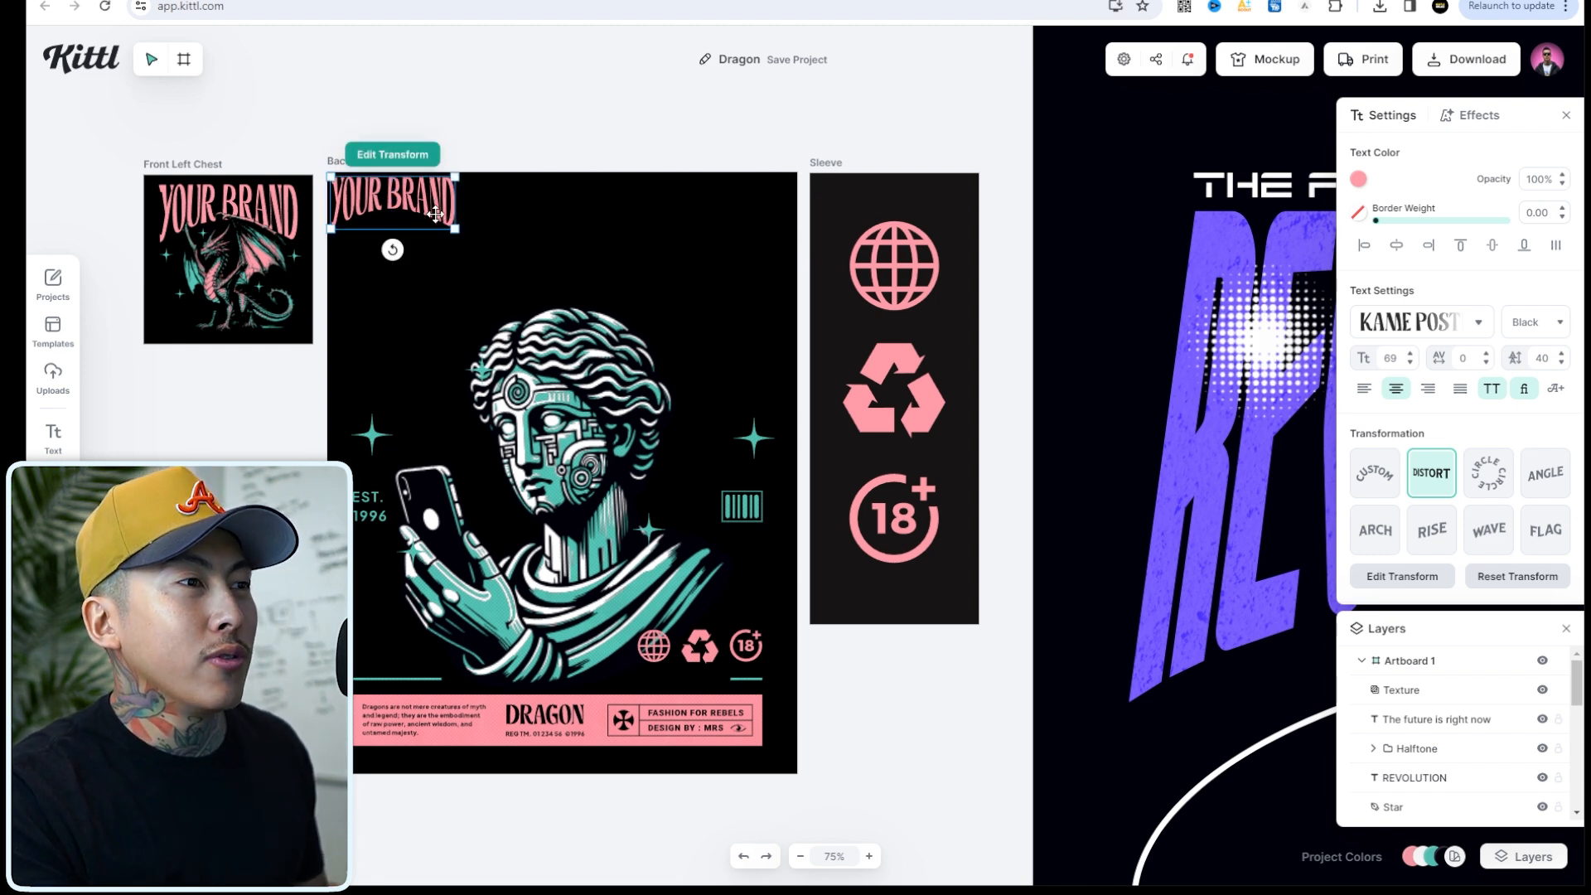
left_click_drag(435, 214, 512, 263)
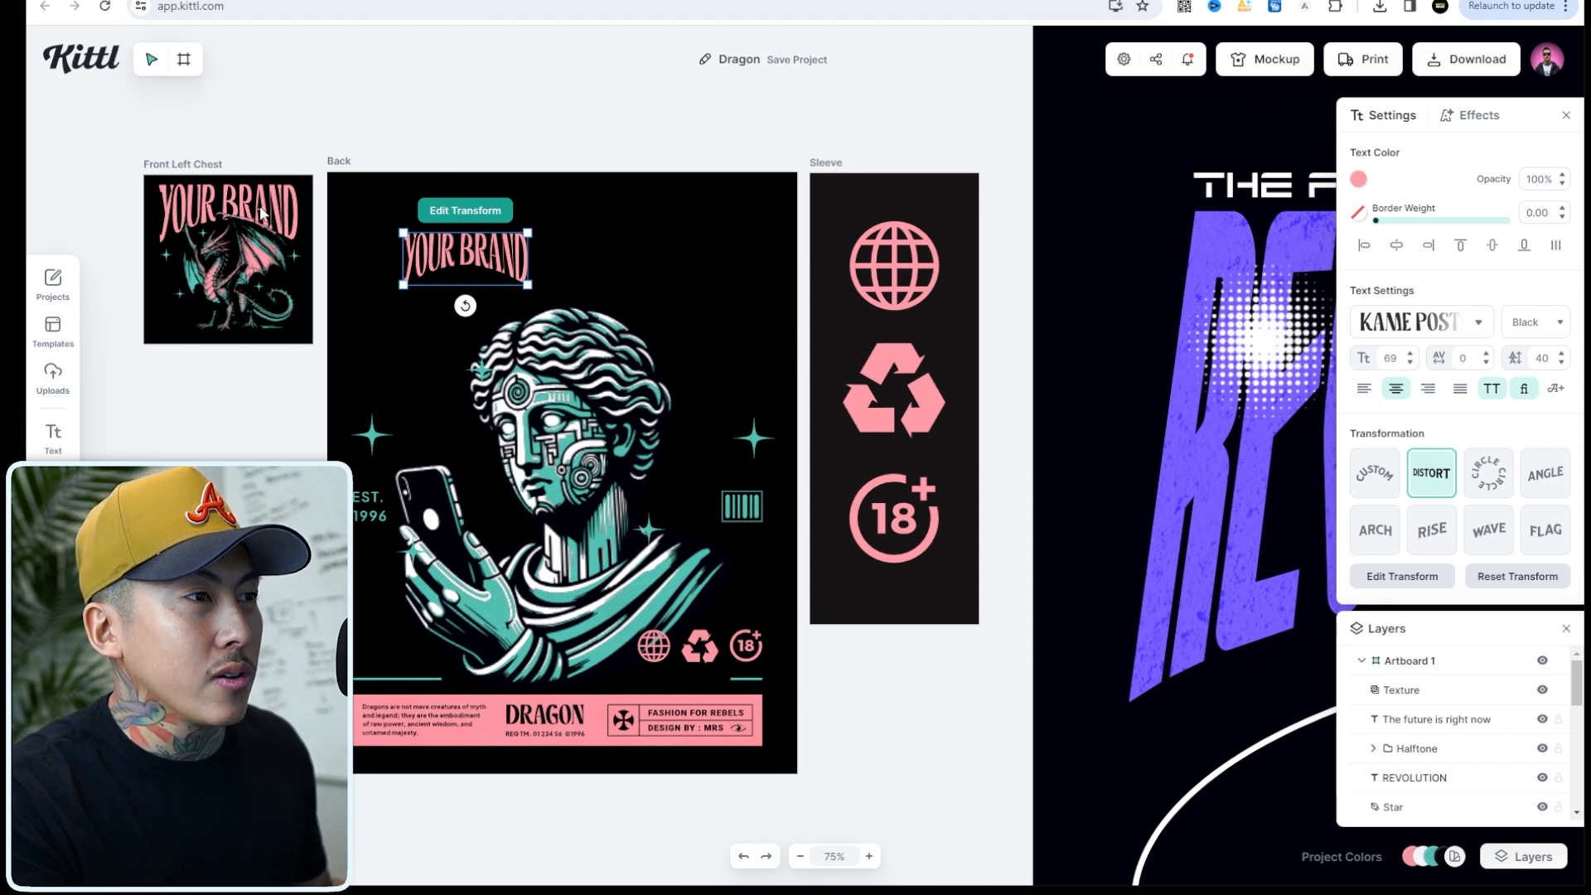
Replace the small YOUR BRAND heading on Back with the Front Left Chest heading, enlarged to its own artboard's full width.
key("Delete")
left_click_drag(287, 204, 309, 248)
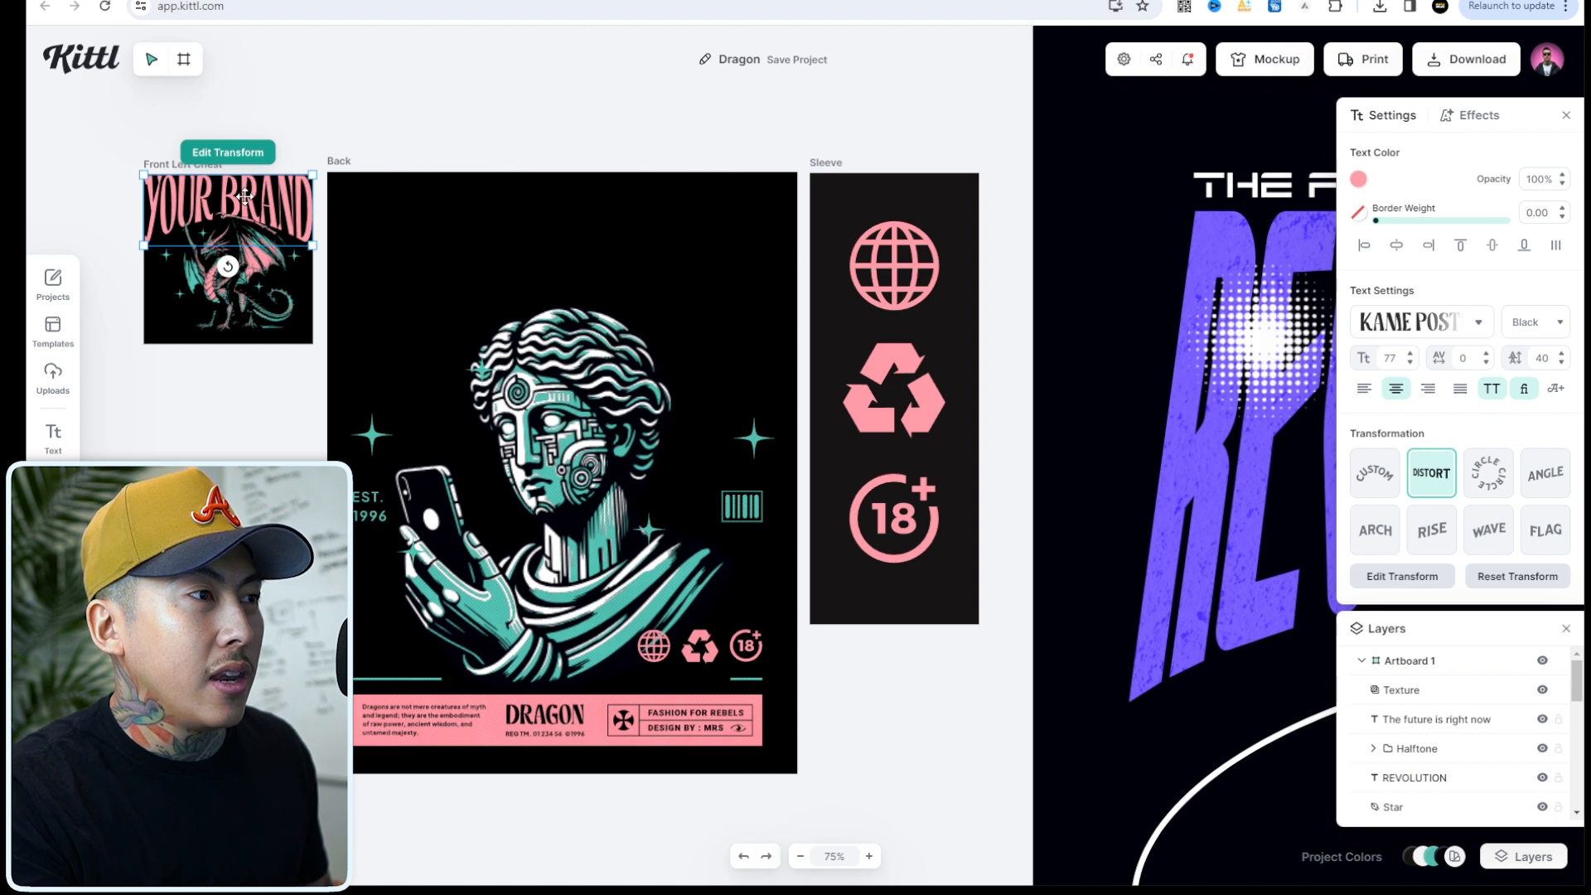
left_click_drag(244, 197, 603, 254)
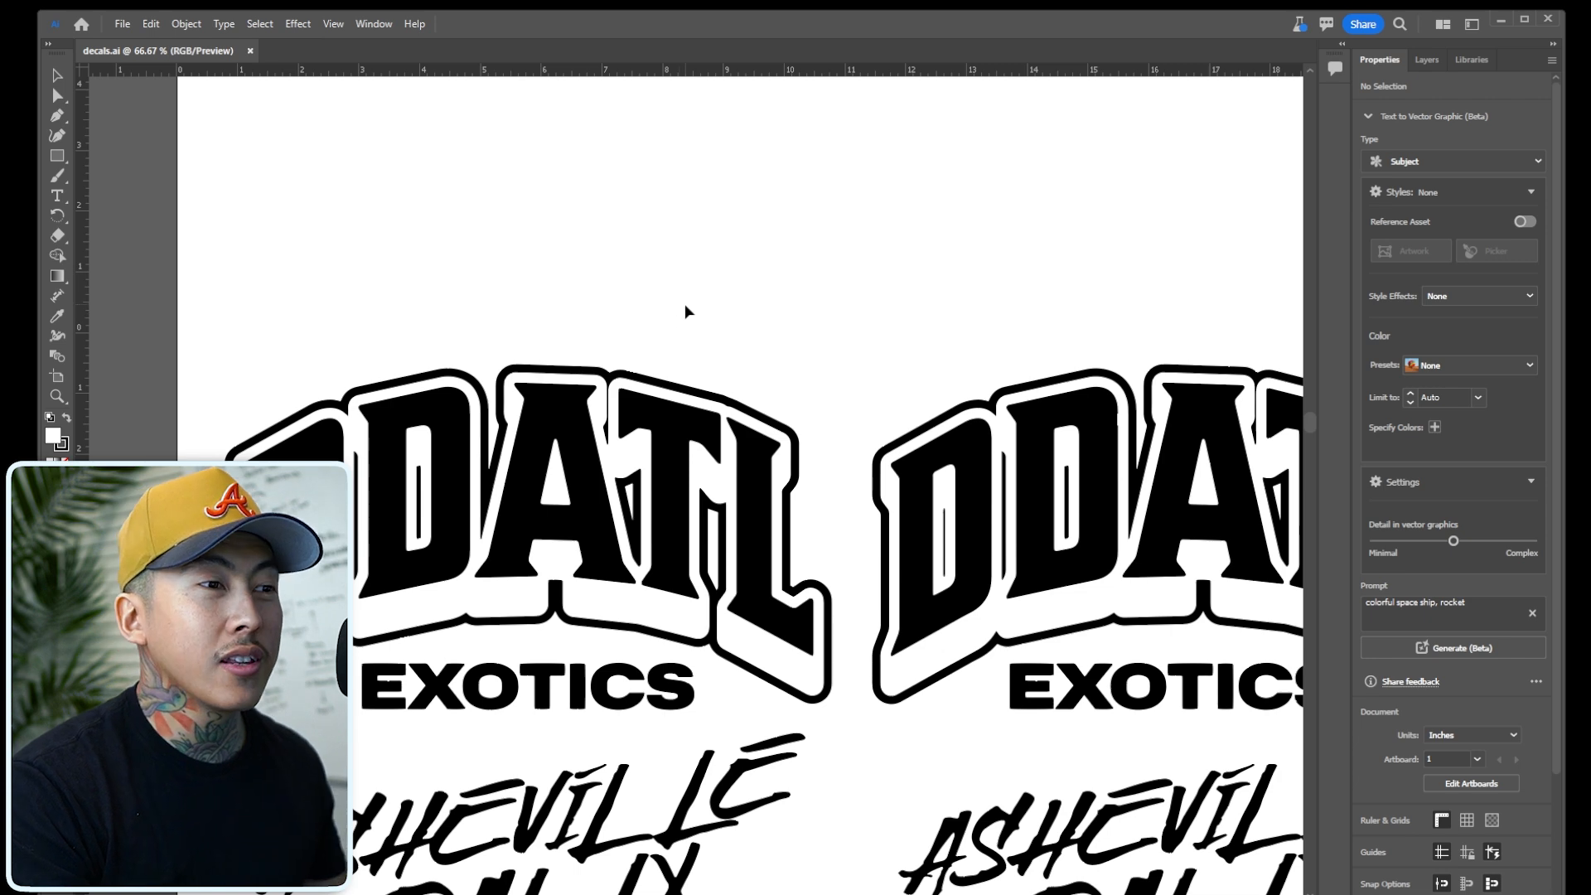
In Illustrator's decals.ai, select the upper-left DDATL EXOTICS logo and move it flush into the artboard's upper-left corner.
key("ctrl+minus")
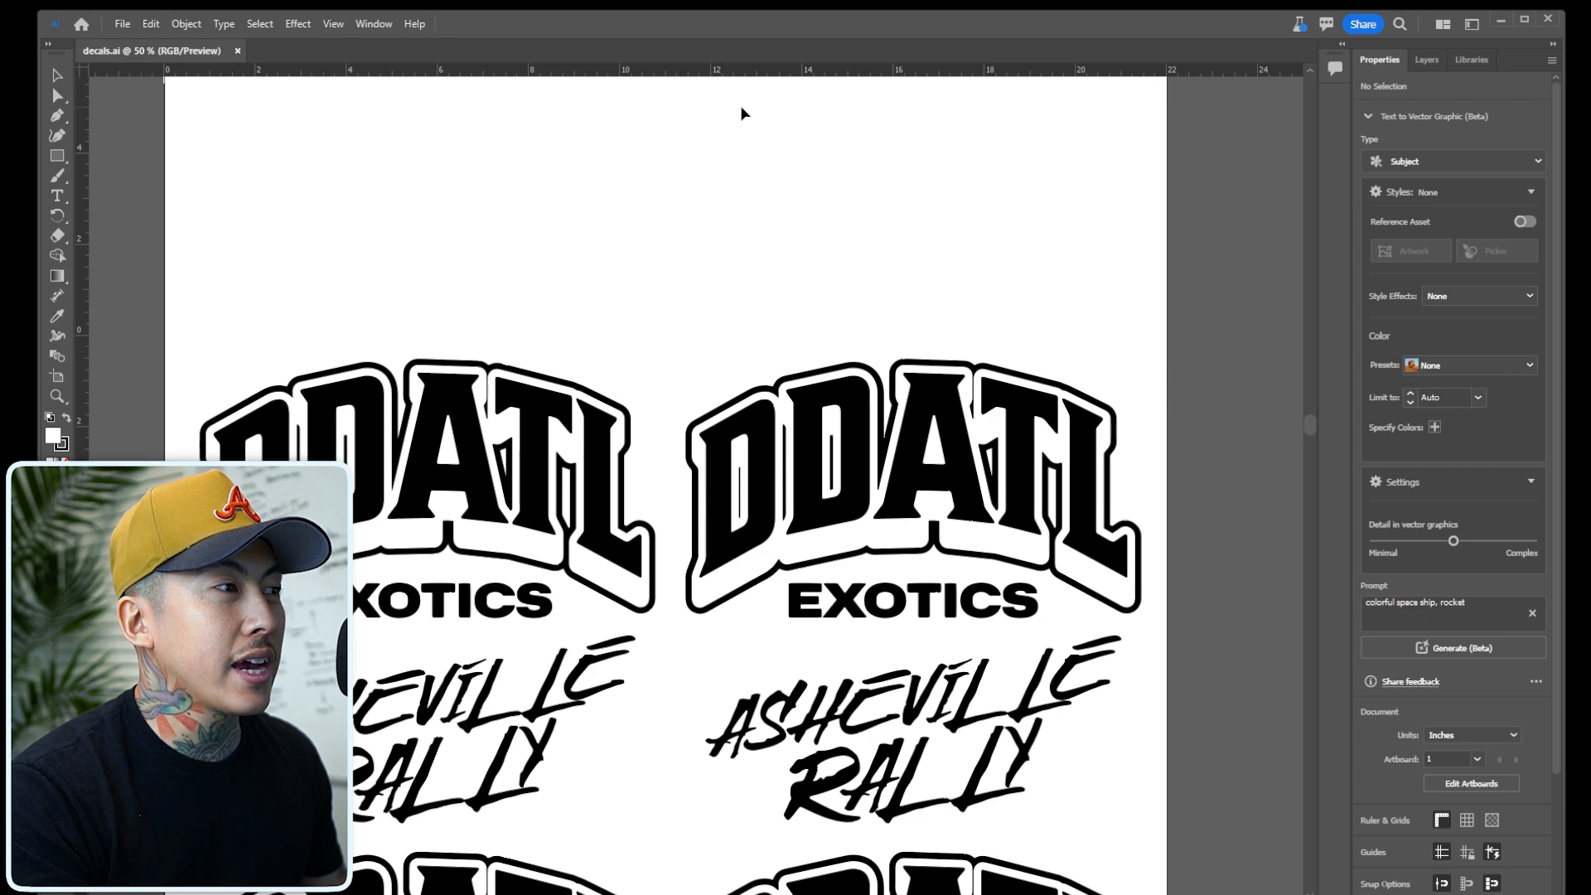
scroll(188, 96, "down", 5)
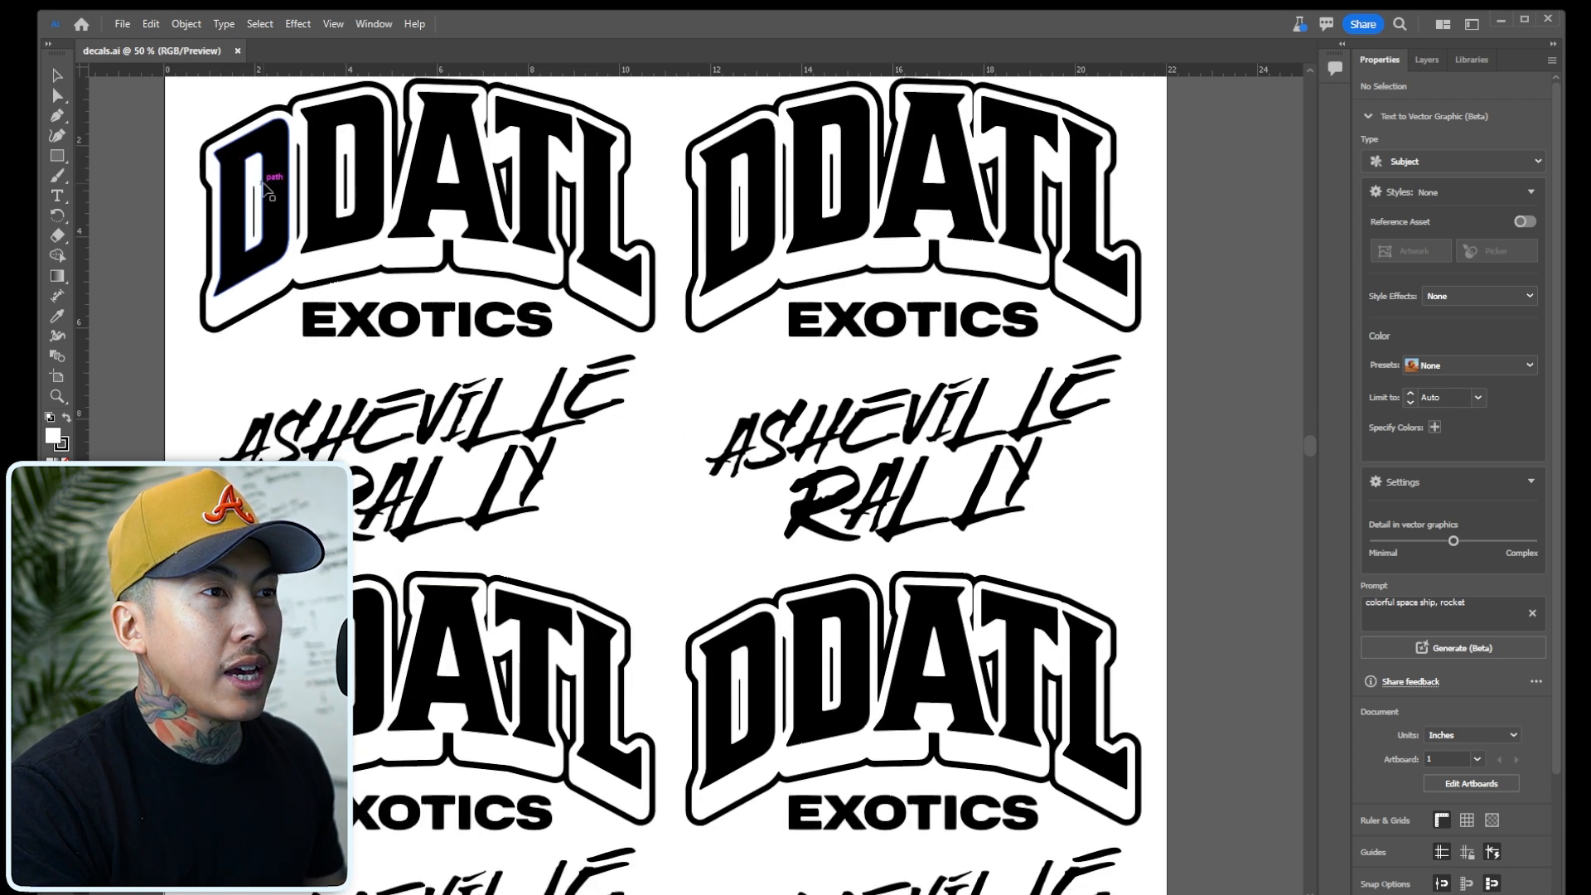
scroll(263, 189, "up", 1)
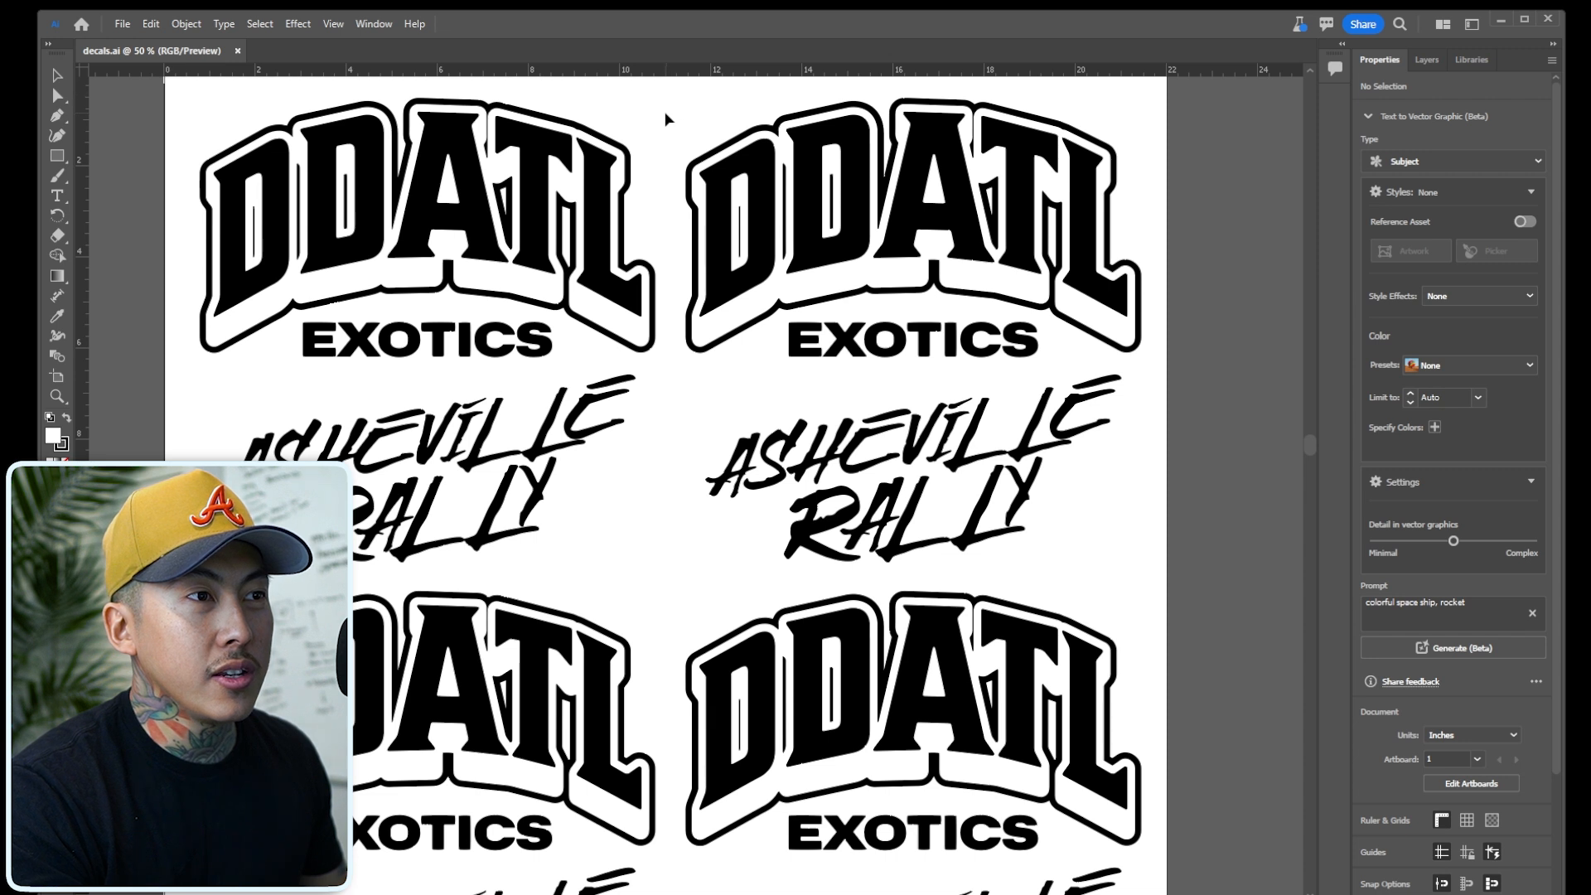
left_click_drag(169, 90, 660, 359)
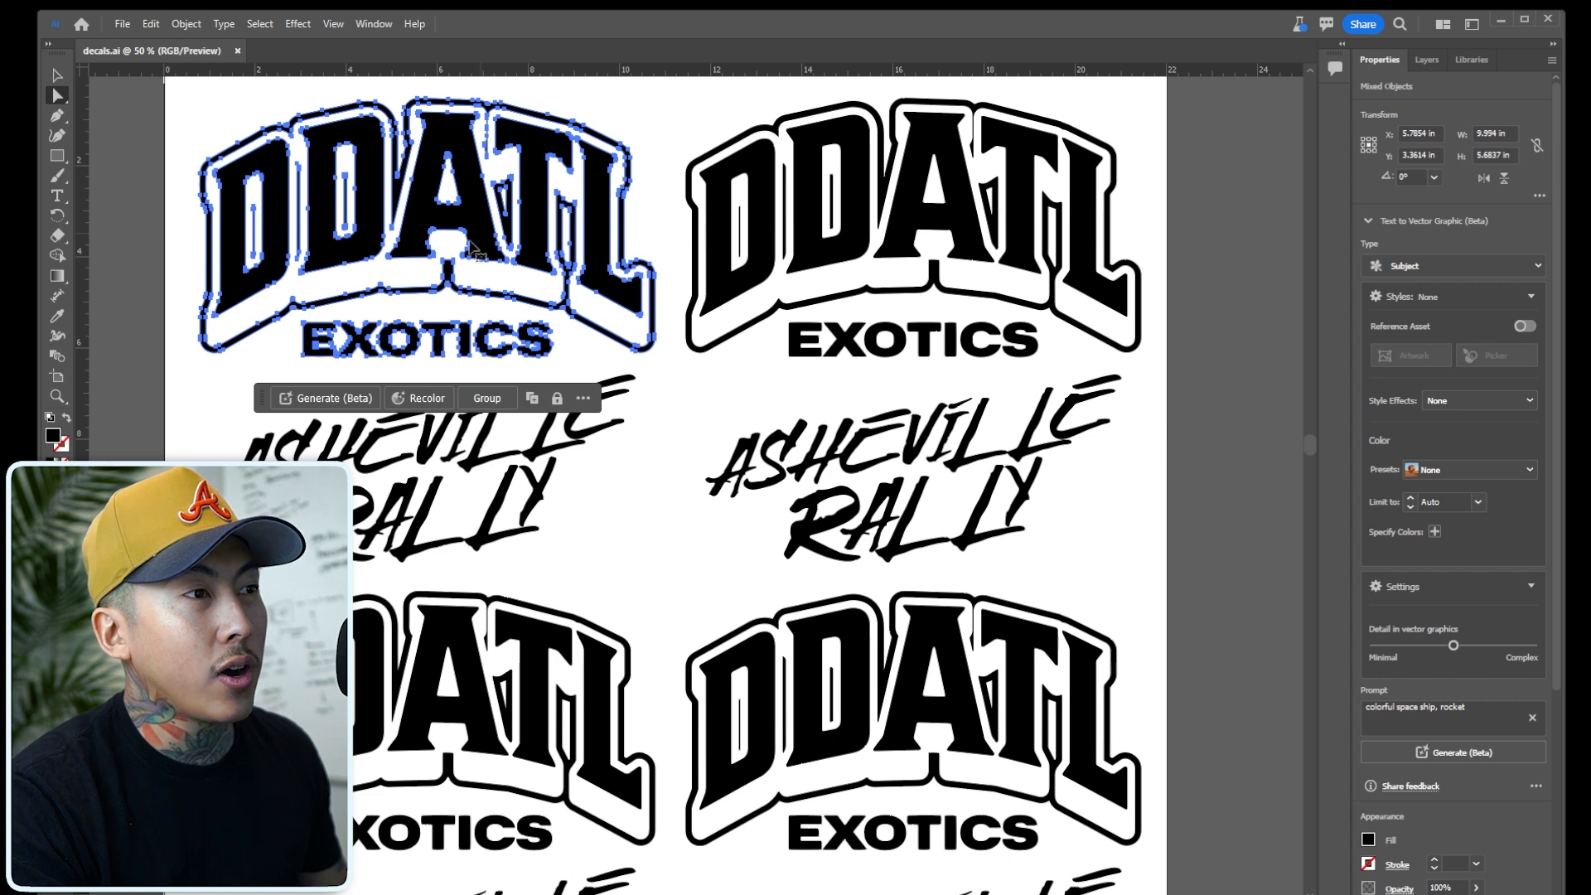
key("v")
left_click_drag(428, 223, 395, 201)
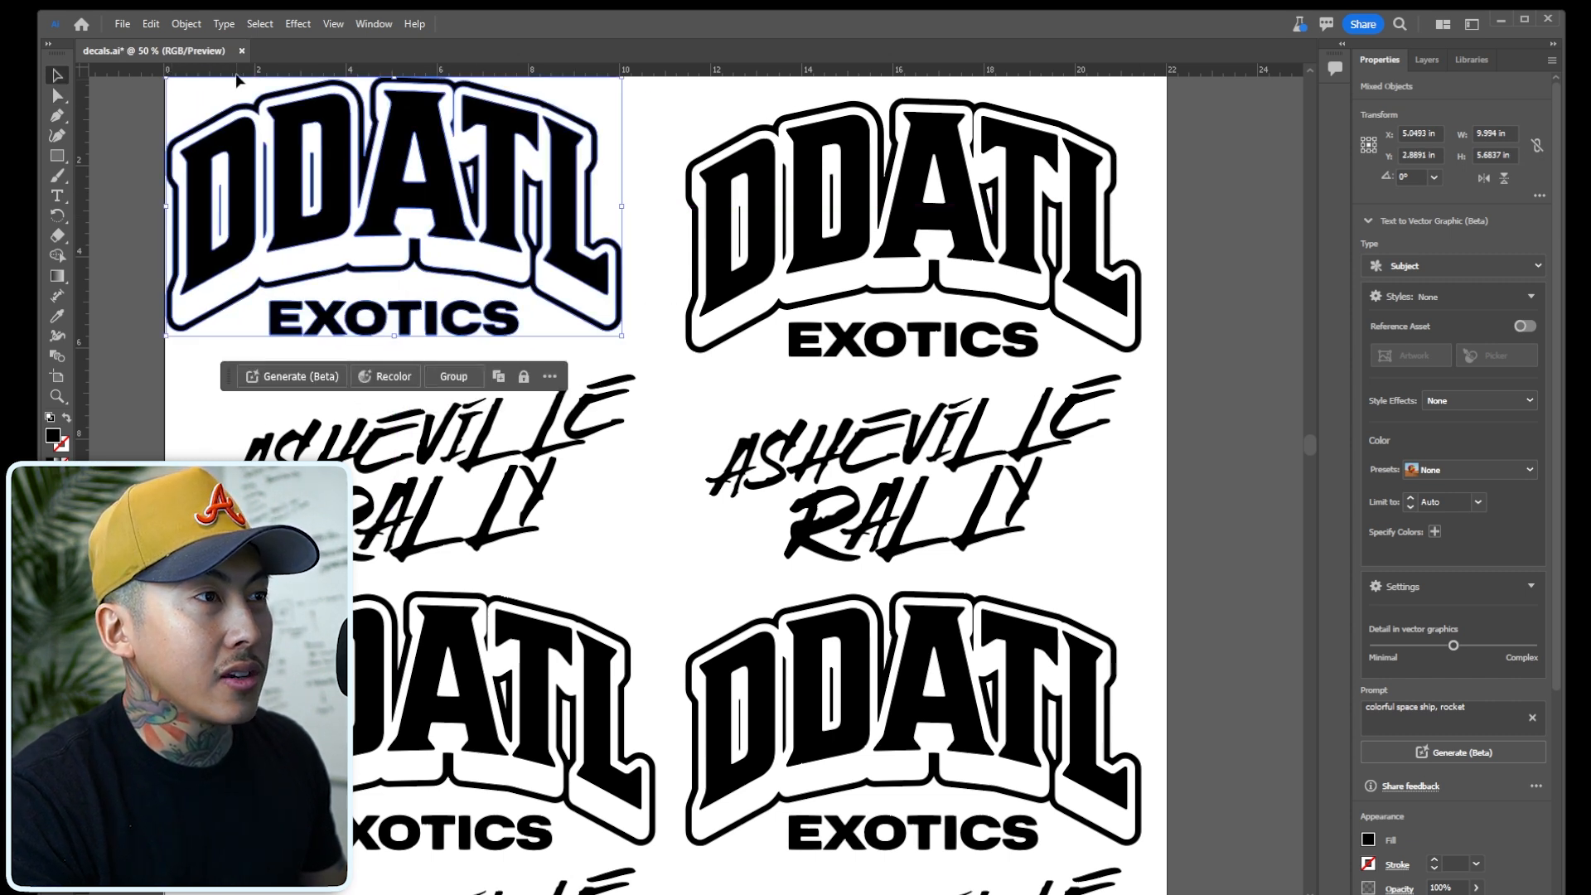